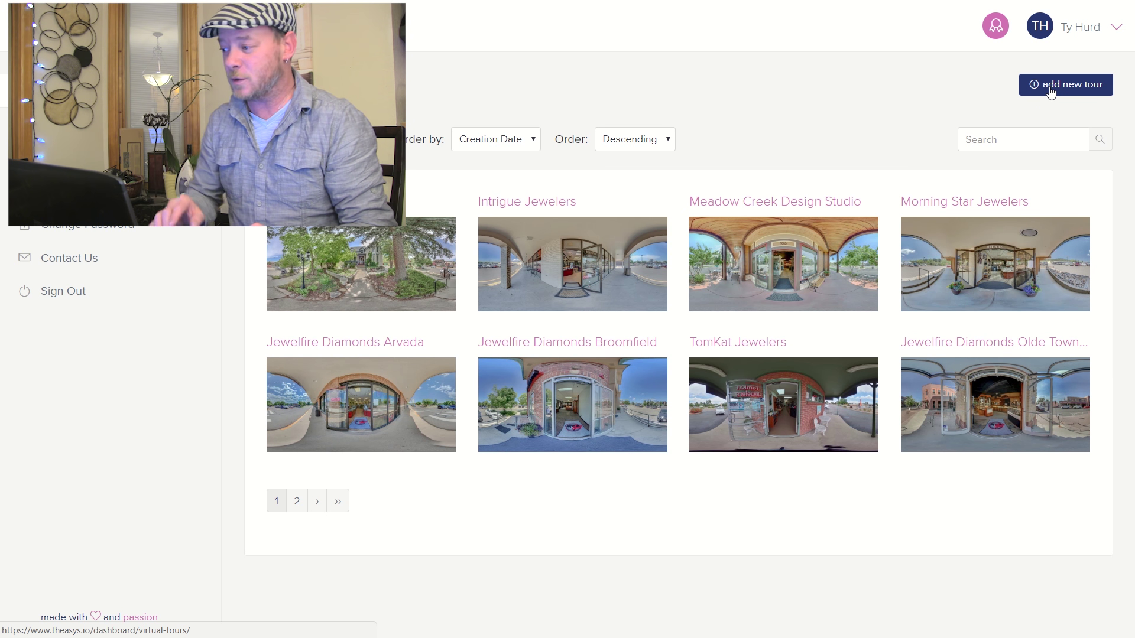
- Add a new tour named 'test' and scroll through its options page
{"action": "left_click", "coordinate": [1049, 87]}
{"action": "left_click", "coordinate": [436, 320]}
{"action": "type", "text": "test"}
{"action": "key", "text": "Return"}
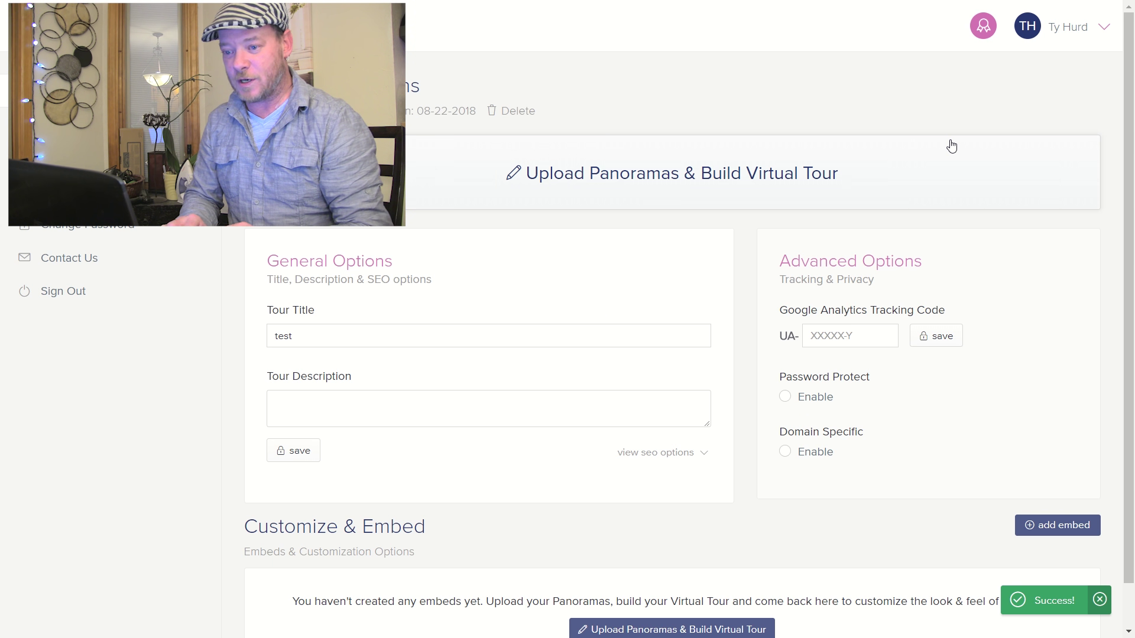
{"action": "mouse_move", "coordinate": [1130, 152]}
{"action": "left_mouse_down"}
{"action": "mouse_move", "coordinate": [1130, 204]}
{"action": "mouse_move", "coordinate": [1130, 174]}
{"action": "left_mouse_up"}
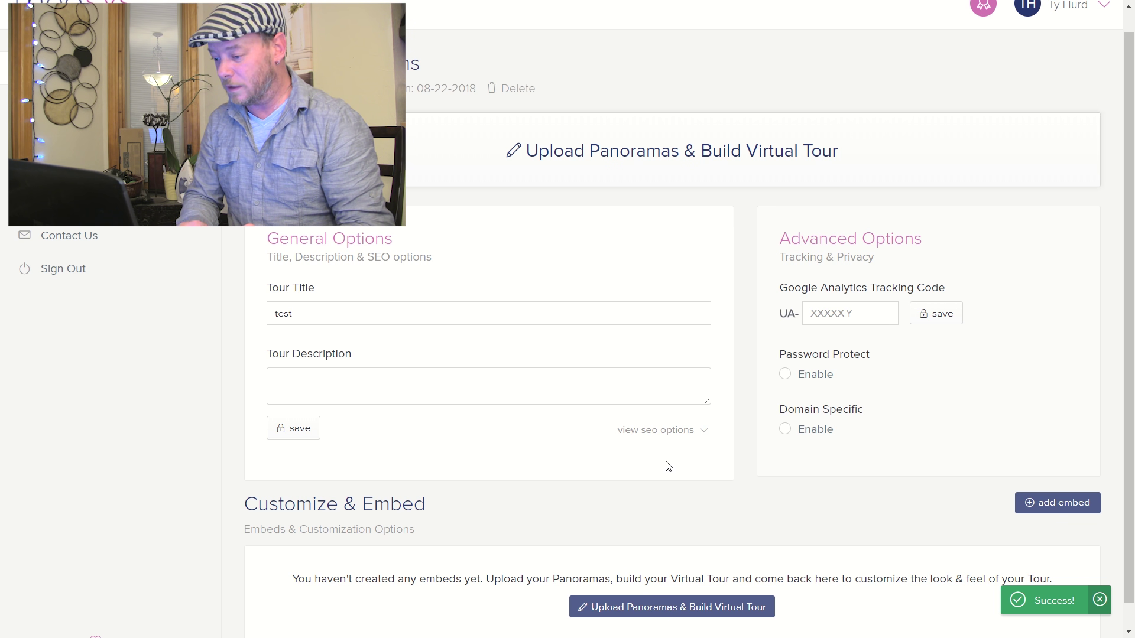
- Upload all five Pano panorama images into the new tour's builder
{"action": "left_click", "coordinate": [644, 607]}
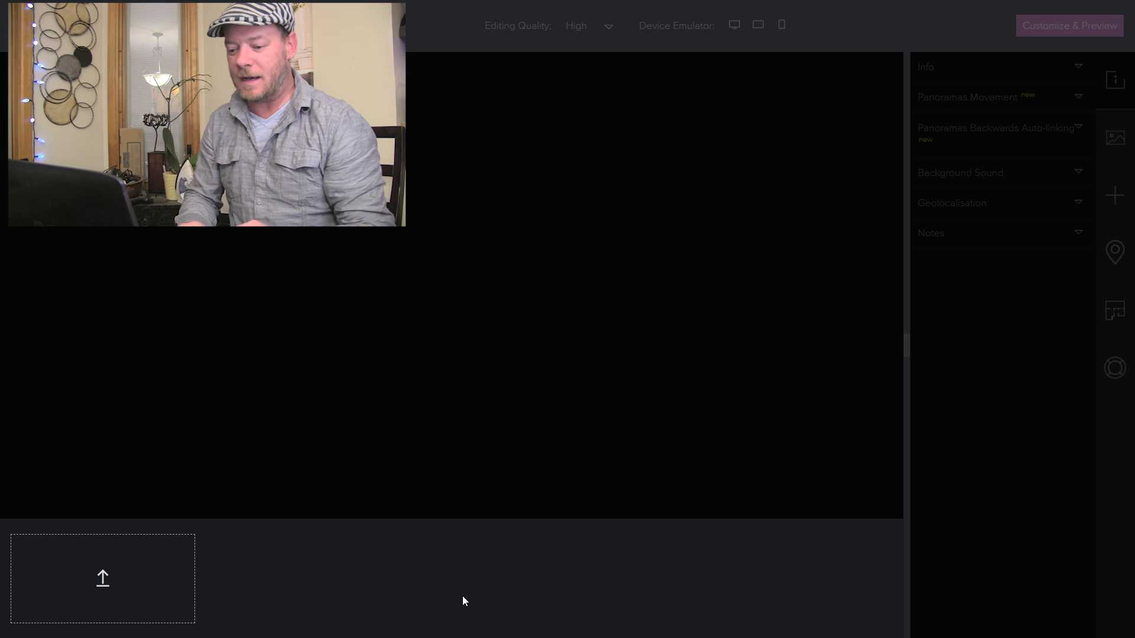
{"action": "left_click", "coordinate": [101, 580]}
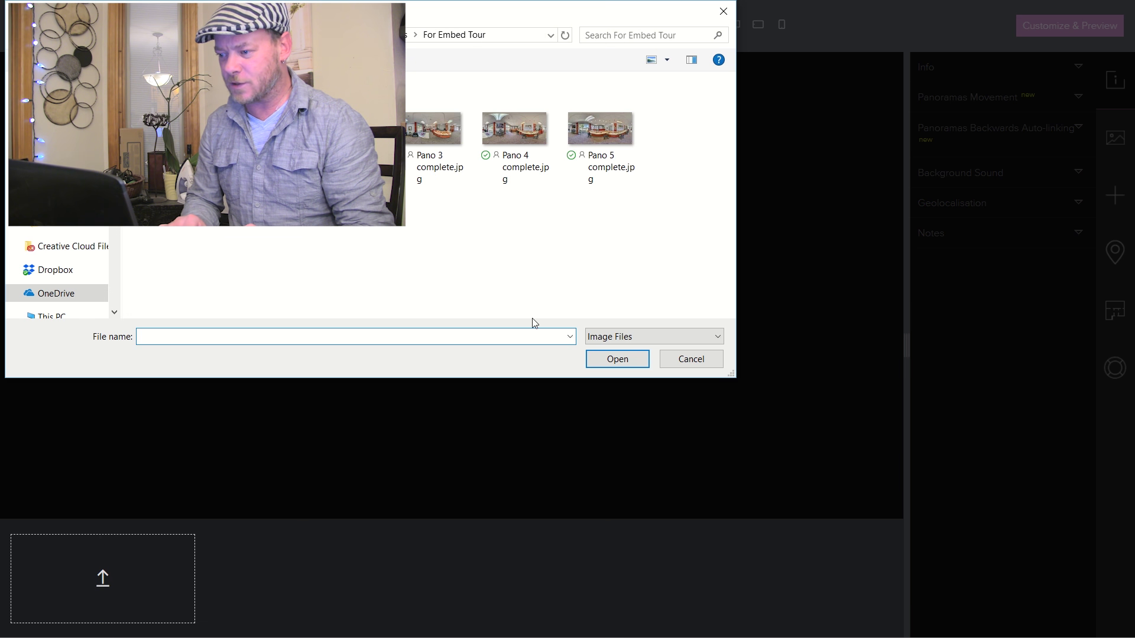
{"action": "left_click_drag", "start_coordinate": [642, 244], "coordinate": [279, 76]}
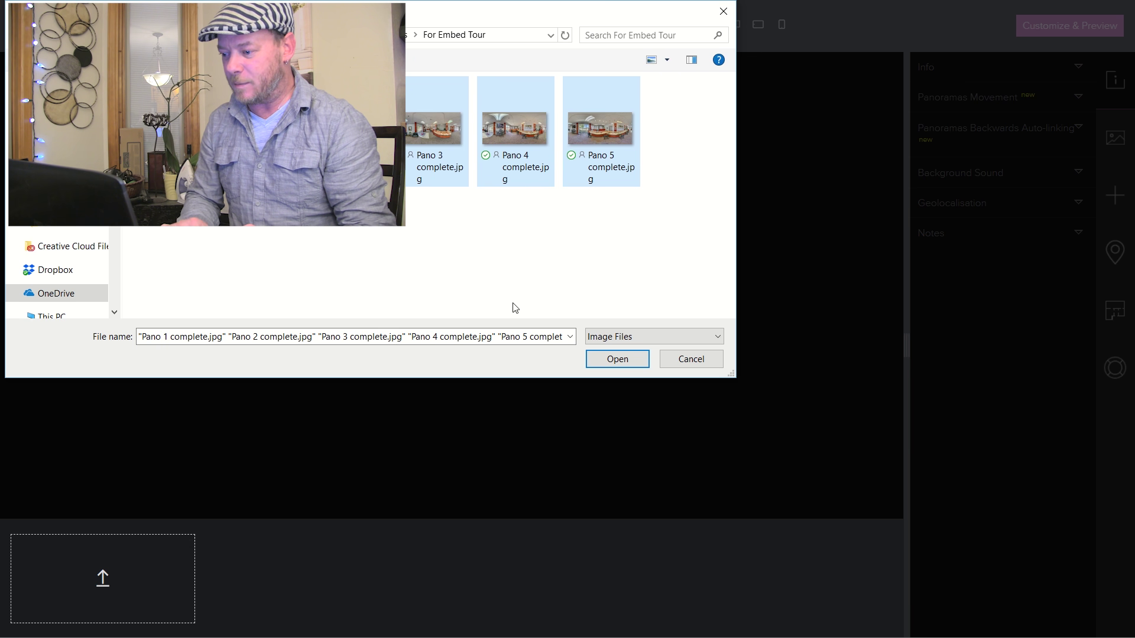
{"action": "left_click", "coordinate": [618, 360]}
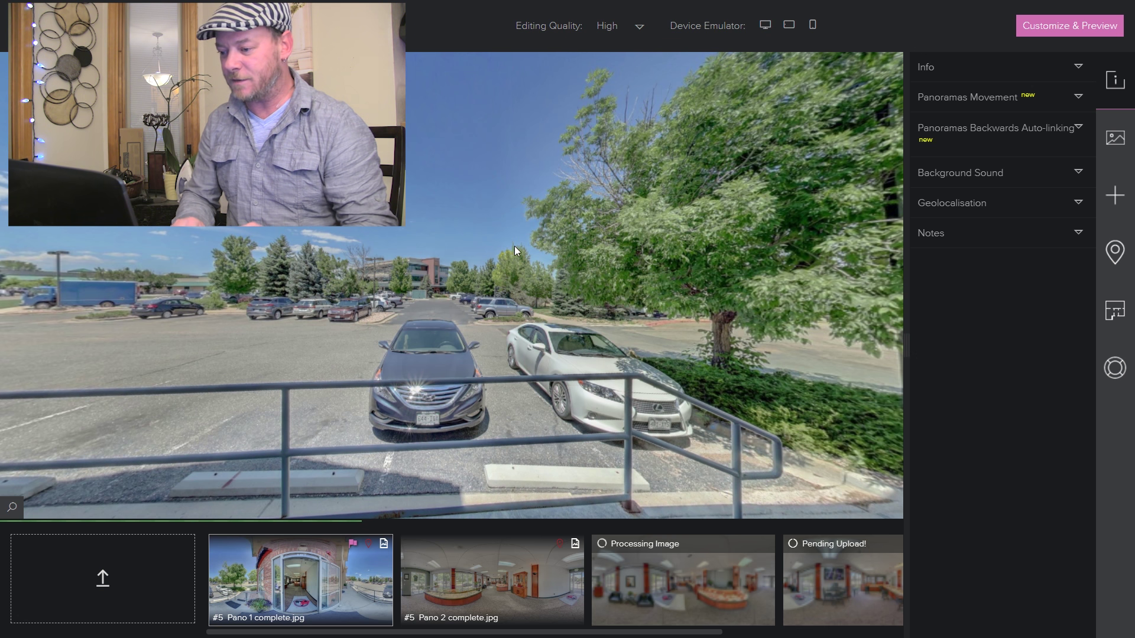
{"action": "left_click_drag", "start_coordinate": [612, 283], "coordinate": [341, 270]}
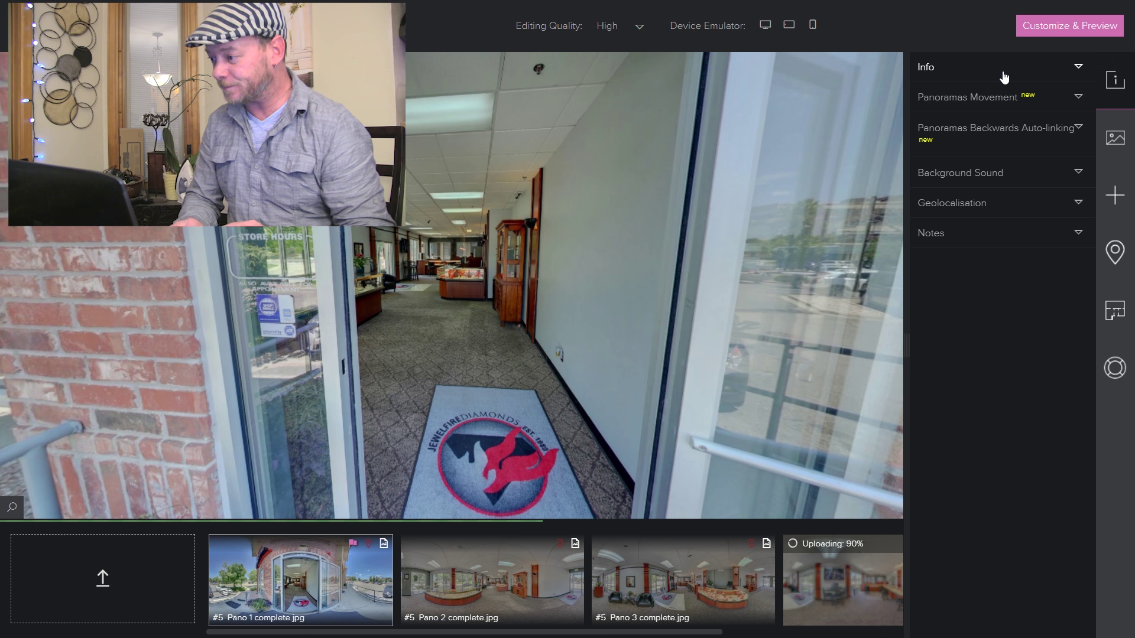
{"action": "left_click", "coordinate": [1077, 70]}
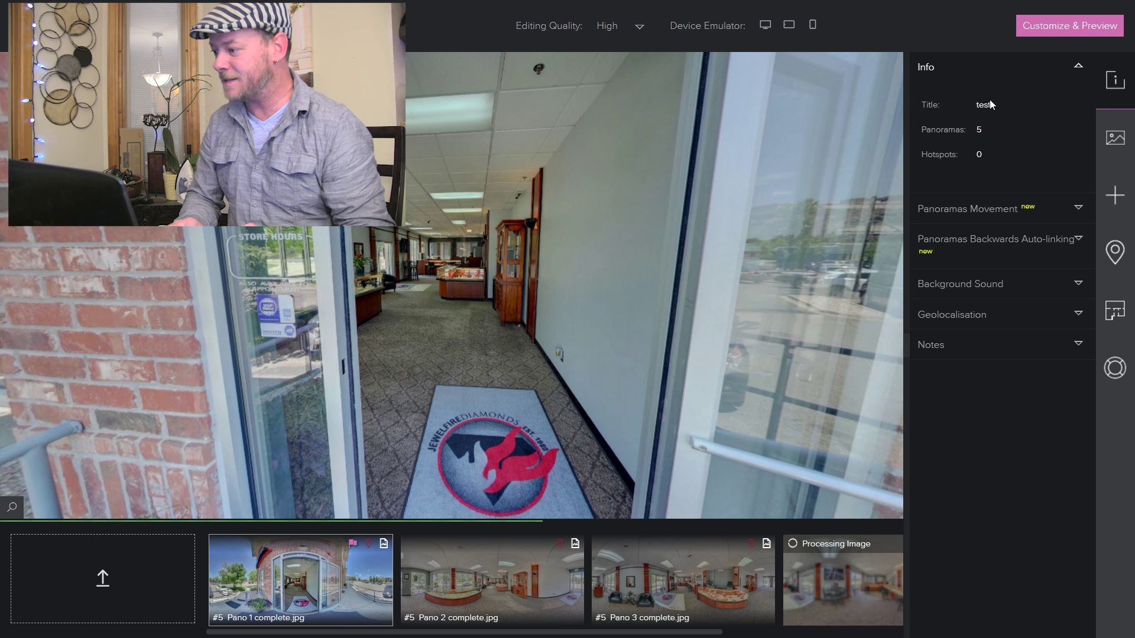
{"action": "left_click", "coordinate": [1077, 67]}
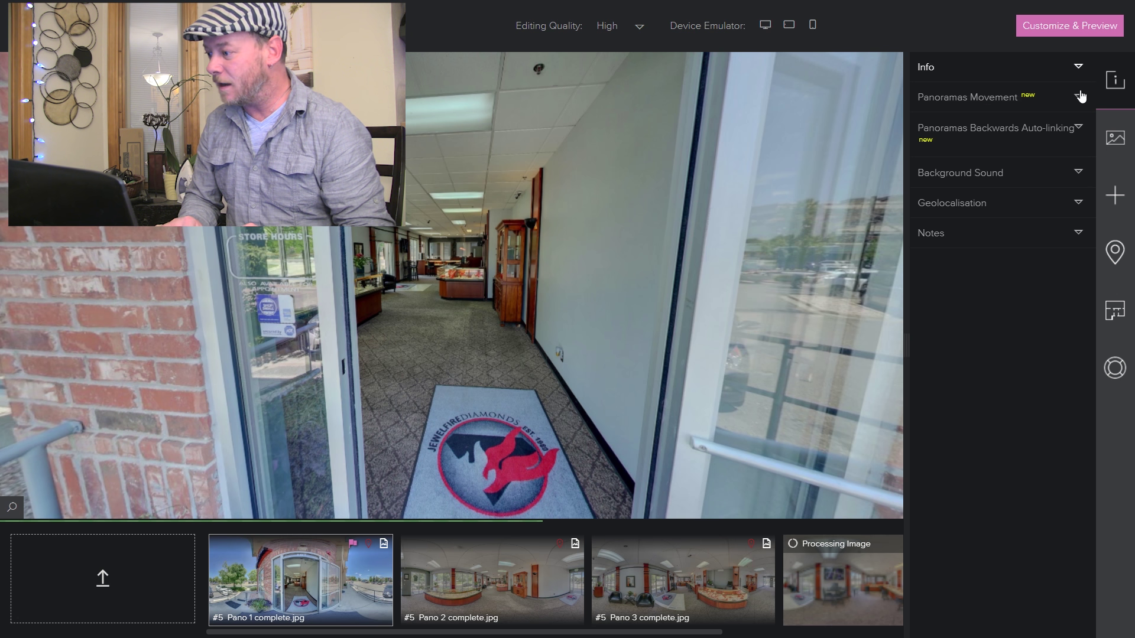
- Show the Panoramas Movement settings and turn the entrance panorama around to test movement
{"action": "left_click", "coordinate": [1078, 97]}
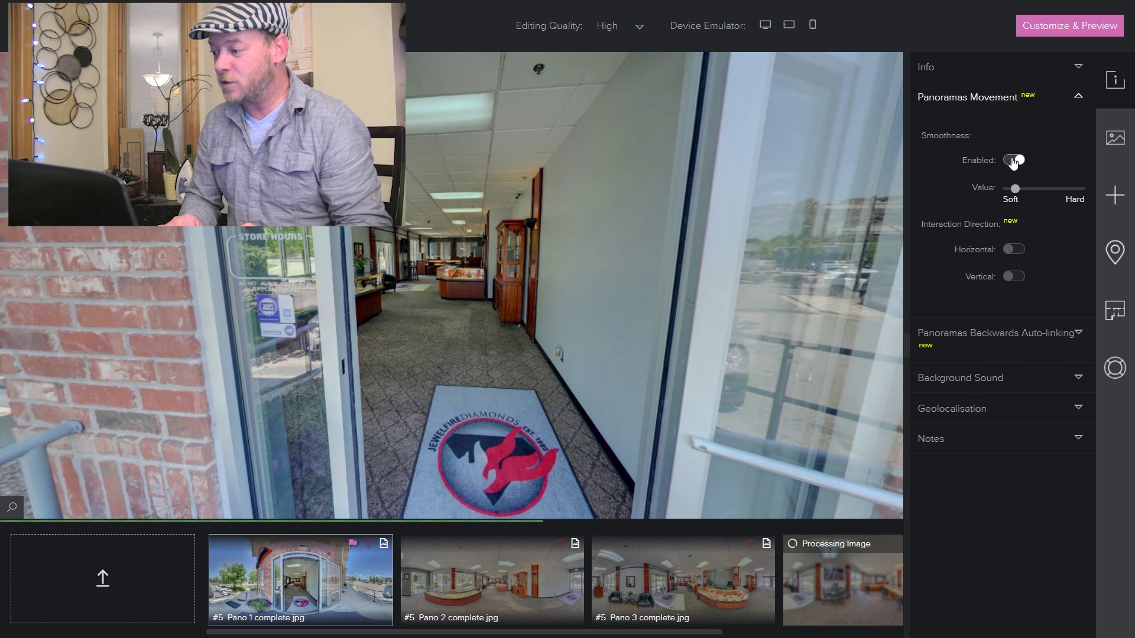
{"action": "left_click_drag", "start_coordinate": [812, 182], "coordinate": [355, 206]}
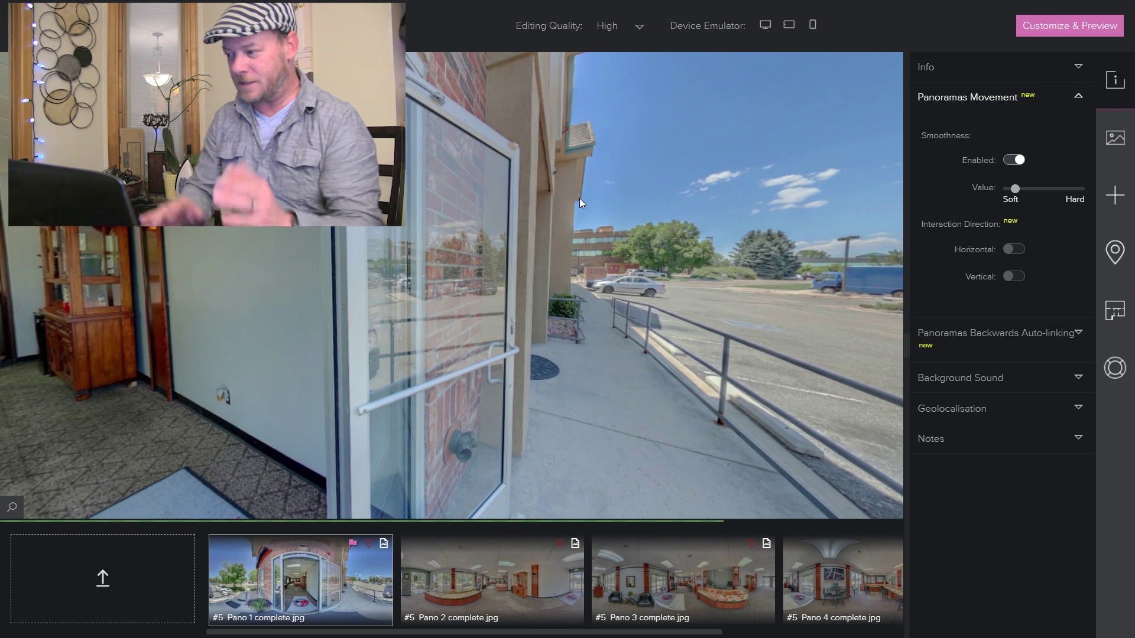
{"action": "left_click_drag", "start_coordinate": [583, 222], "coordinate": [735, 219]}
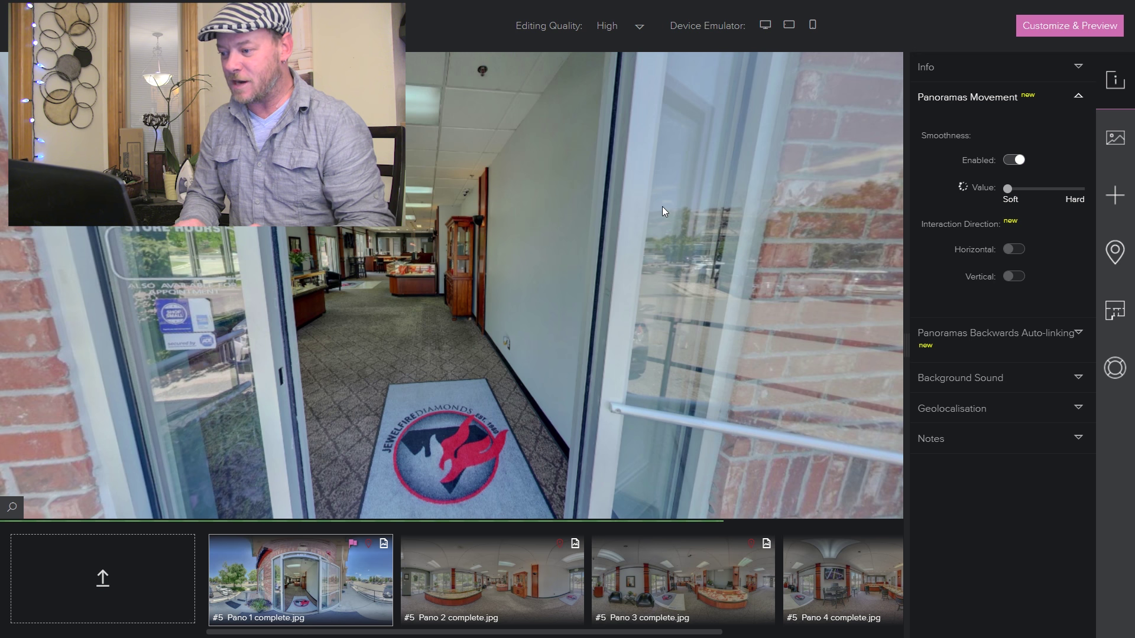
{"action": "left_click_drag", "start_coordinate": [663, 211], "coordinate": [462, 210]}
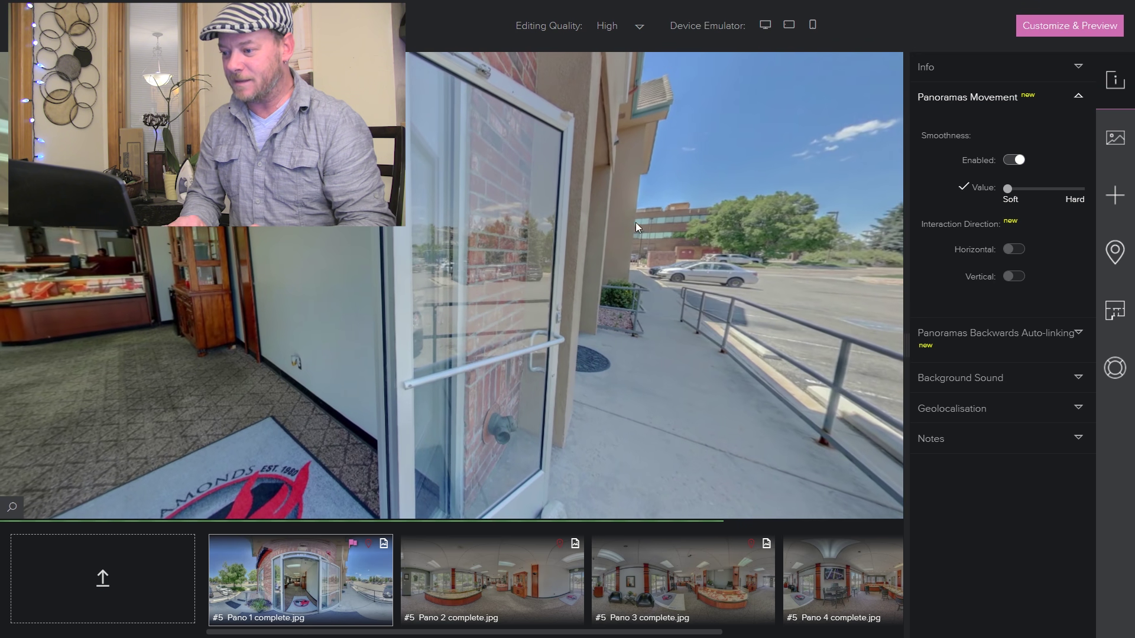
{"action": "left_click_drag", "start_coordinate": [636, 227], "coordinate": [421, 242]}
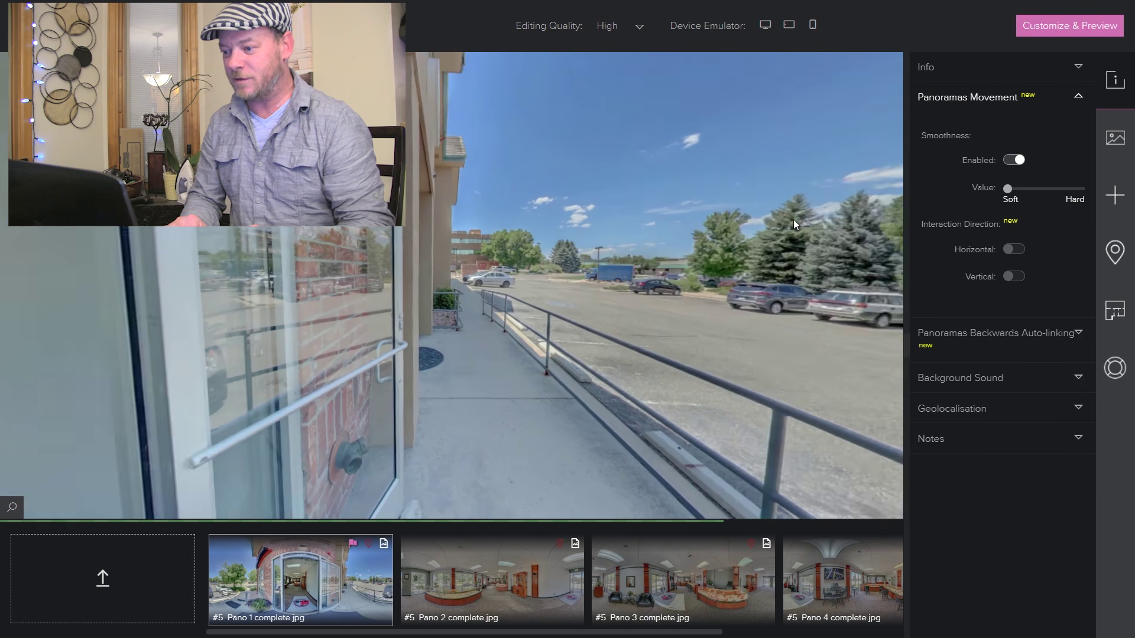
{"action": "left_click_drag", "start_coordinate": [522, 240], "coordinate": [814, 243]}
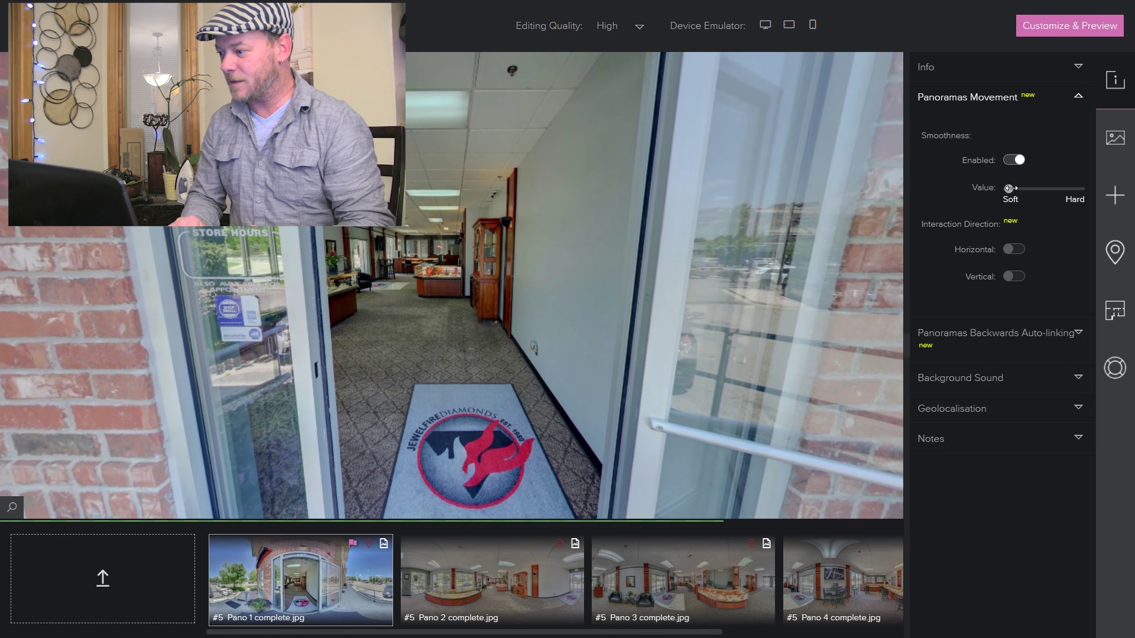
- Set the movement smoothness near Soft and rotate the panorama to check it
{"action": "left_click", "coordinate": [1017, 188]}
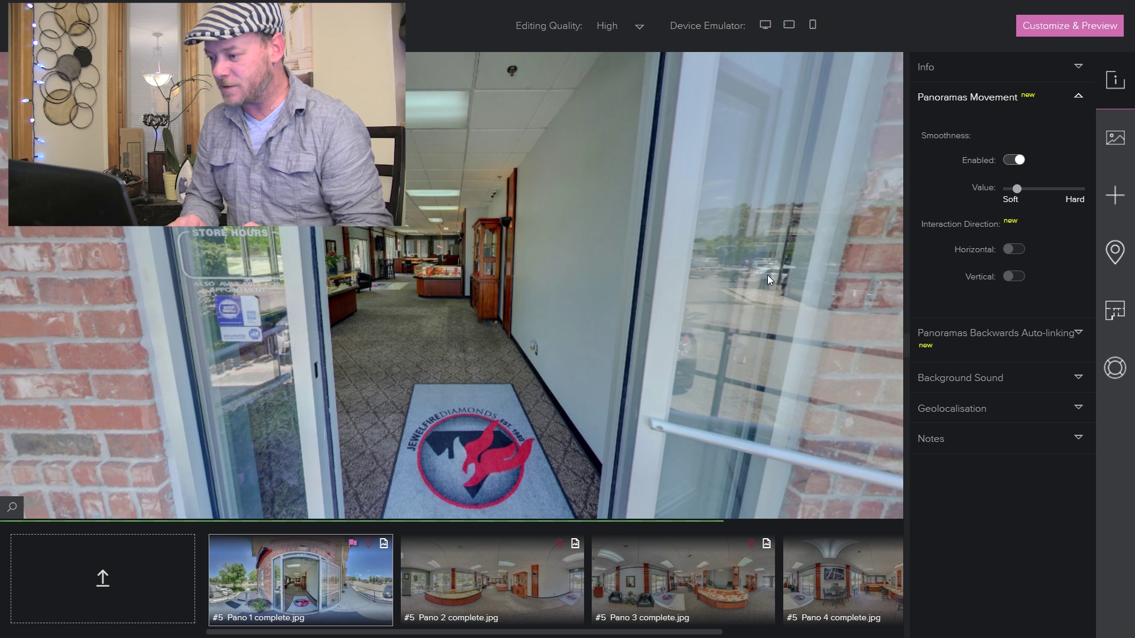
{"action": "left_click_drag", "start_coordinate": [767, 275], "coordinate": [445, 289]}
{"action": "left_click_drag", "start_coordinate": [366, 288], "coordinate": [741, 287]}
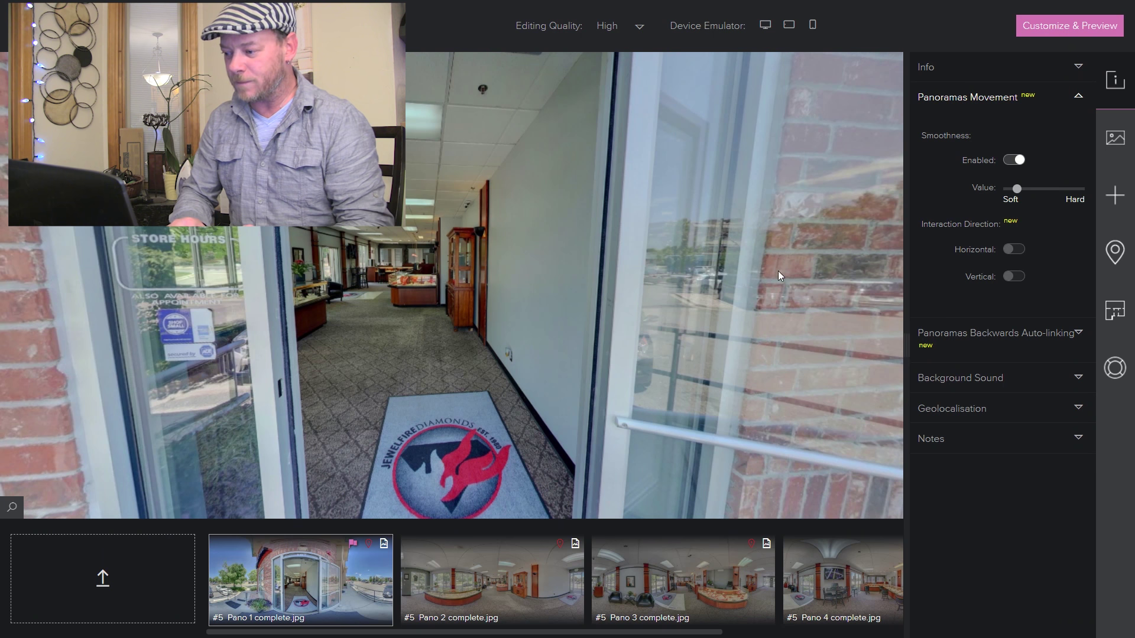
- Test clockwise, then anticlockwise horizontal auto-rotation, and show the Backwards Auto-linking option
{"action": "left_click", "coordinate": [1013, 249]}
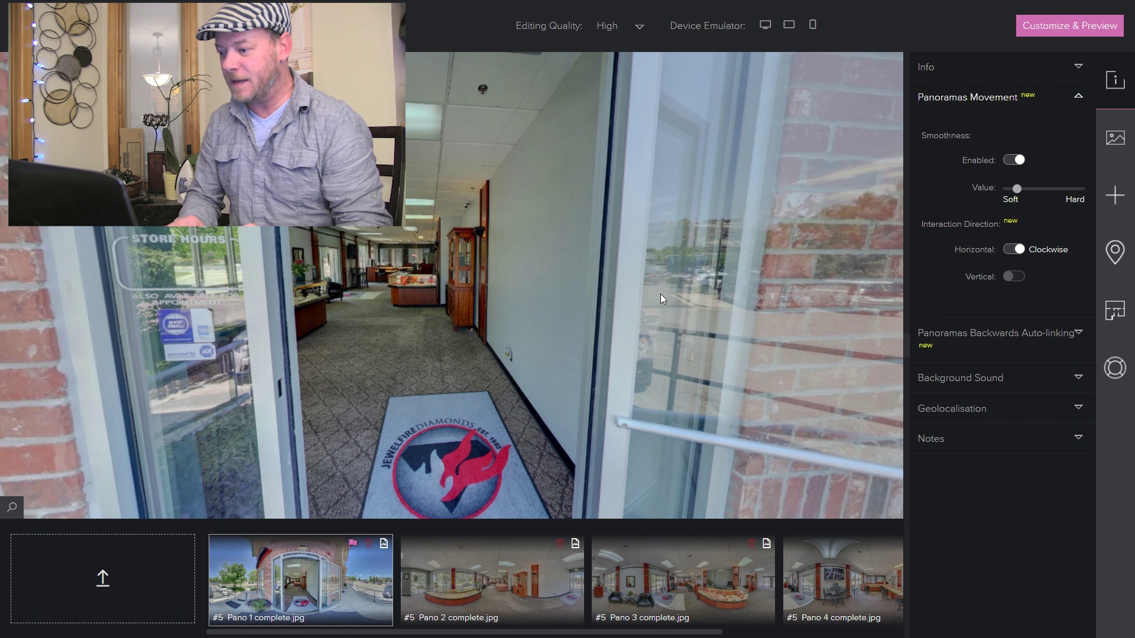
{"action": "left_click_drag", "start_coordinate": [679, 293], "coordinate": [264, 307]}
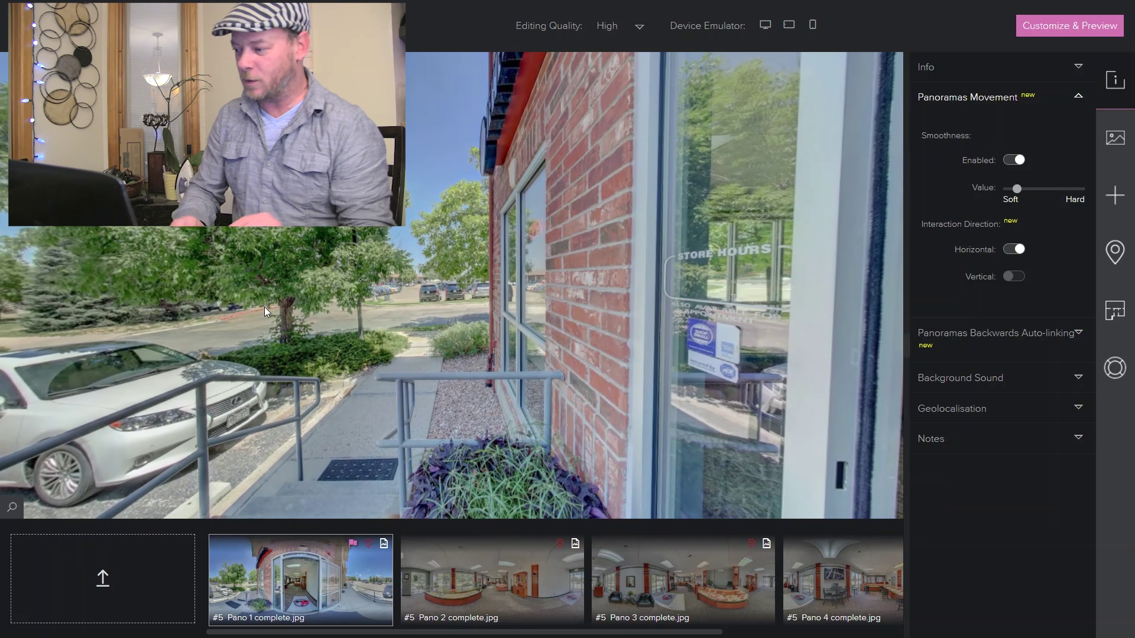
{"action": "left_click", "coordinate": [1014, 252]}
{"action": "left_click_drag", "start_coordinate": [717, 280], "coordinate": [323, 282]}
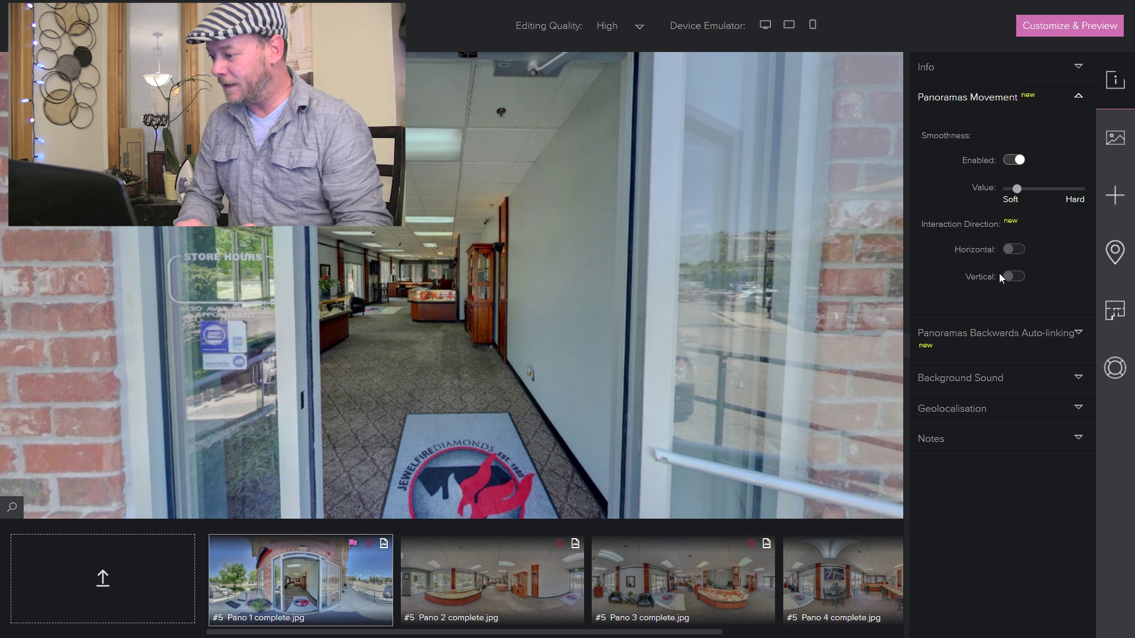
{"action": "left_click", "coordinate": [1079, 335]}
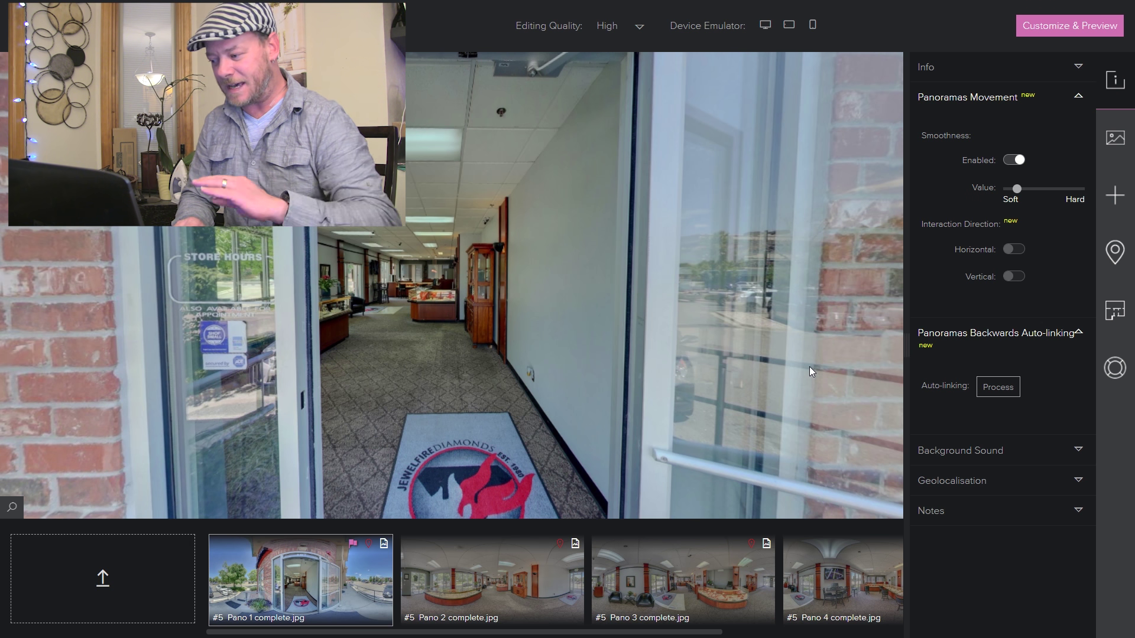
{"action": "left_click", "coordinate": [1077, 452]}
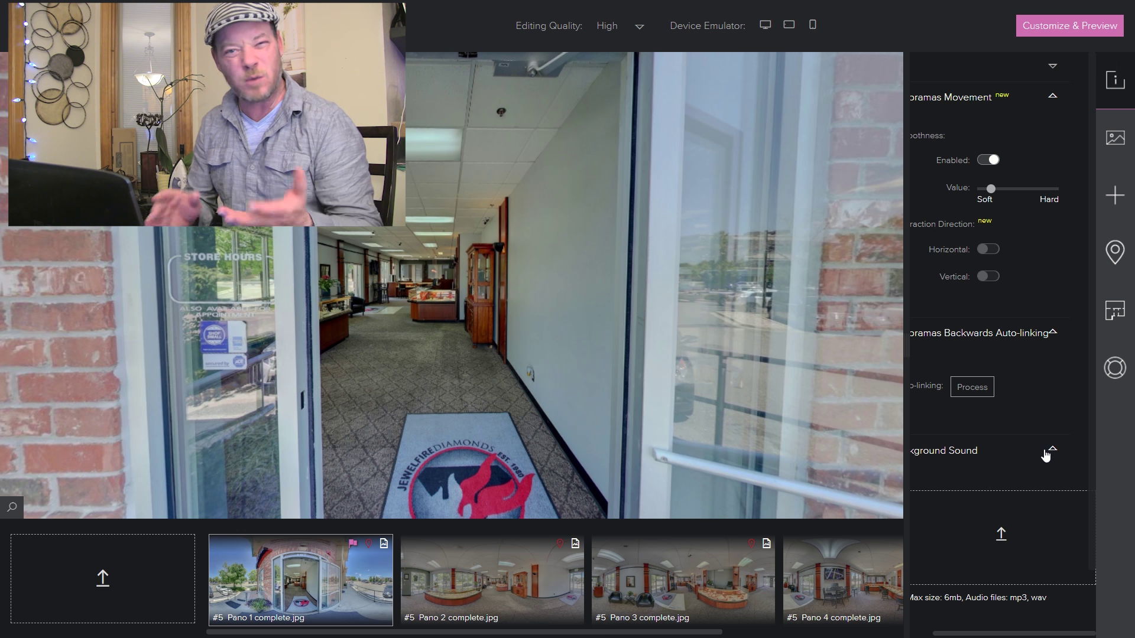
{"action": "left_click", "coordinate": [1050, 453]}
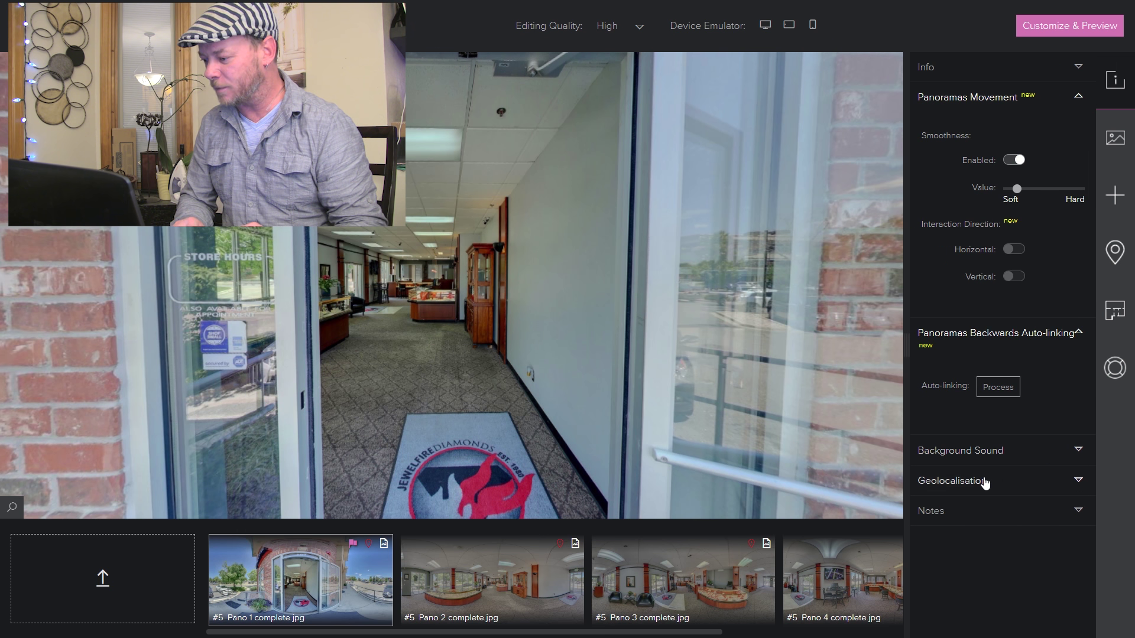
{"action": "left_click", "coordinate": [1076, 482]}
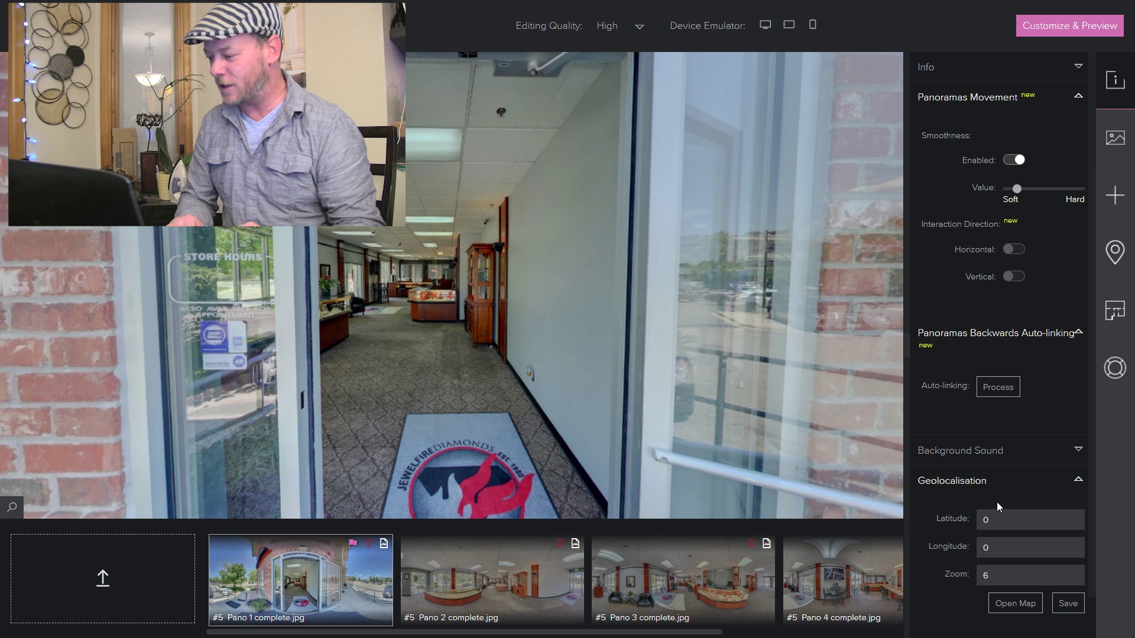
{"action": "left_click", "coordinate": [1079, 484]}
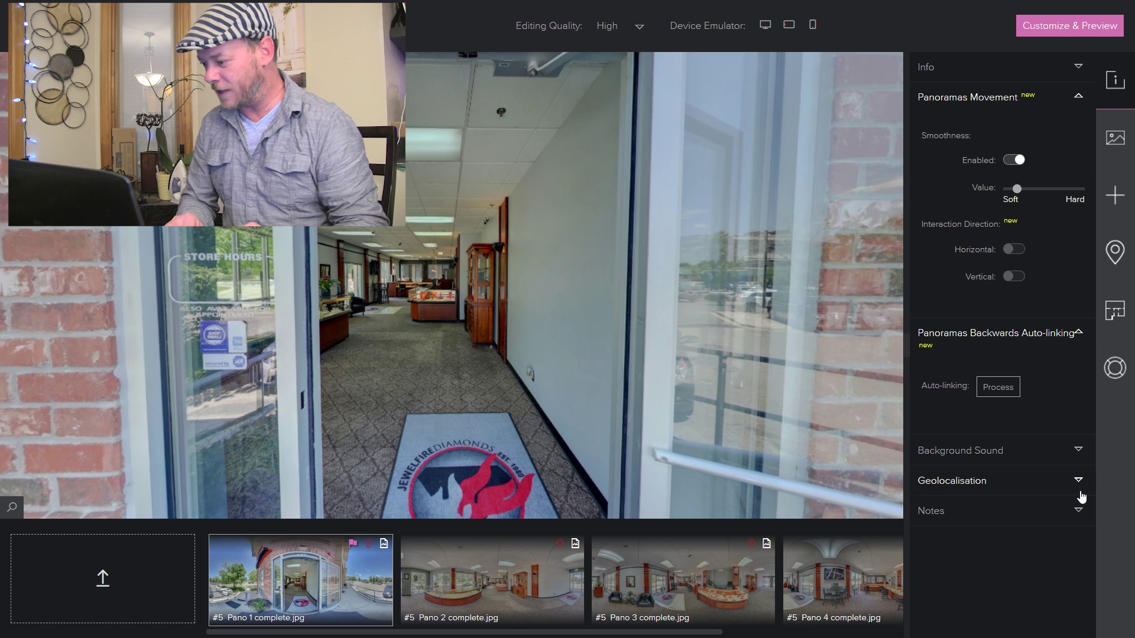
{"action": "left_click", "coordinate": [1078, 509]}
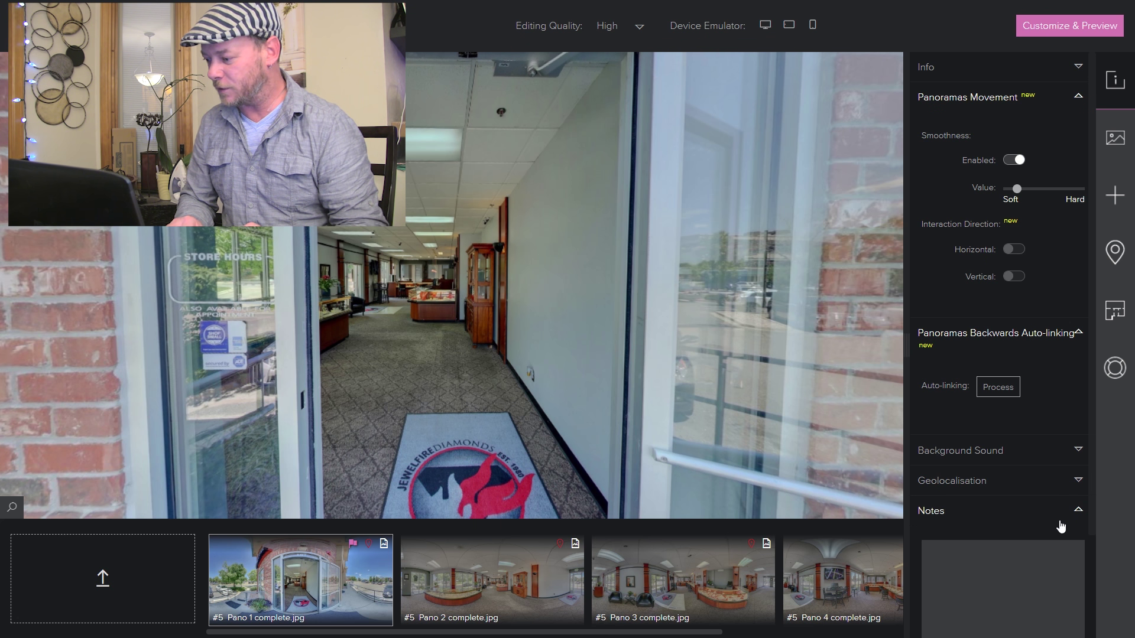
{"action": "left_click", "coordinate": [1077, 511]}
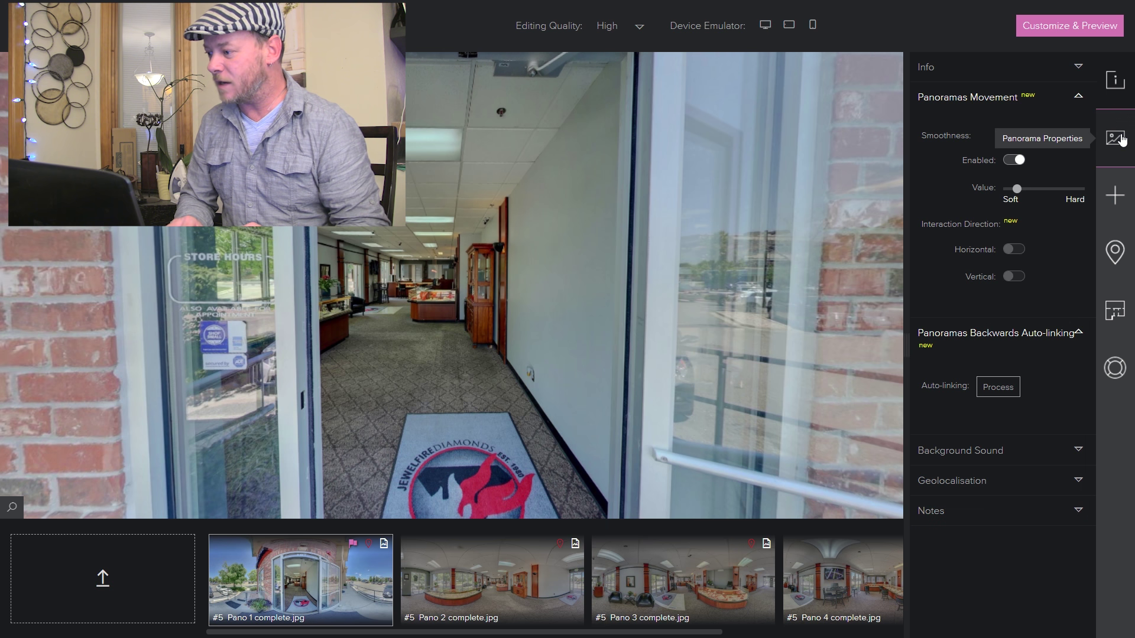
- Aim Pano 1 straight through the entrance door and save that as its default view
{"action": "left_click", "coordinate": [1117, 139]}
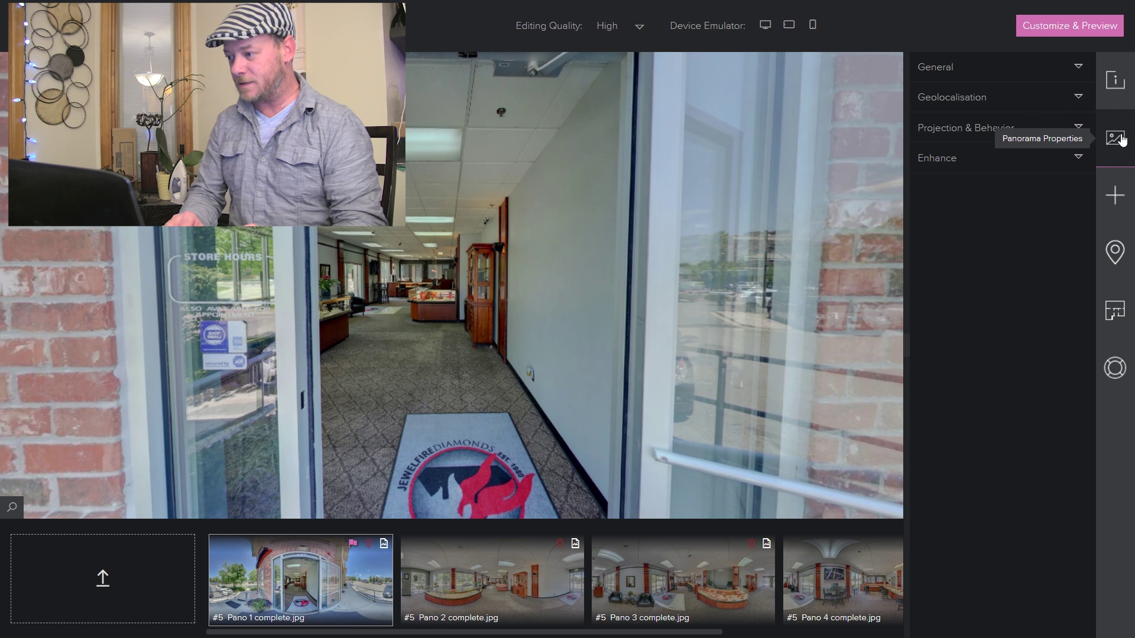
{"action": "left_click", "coordinate": [1079, 67]}
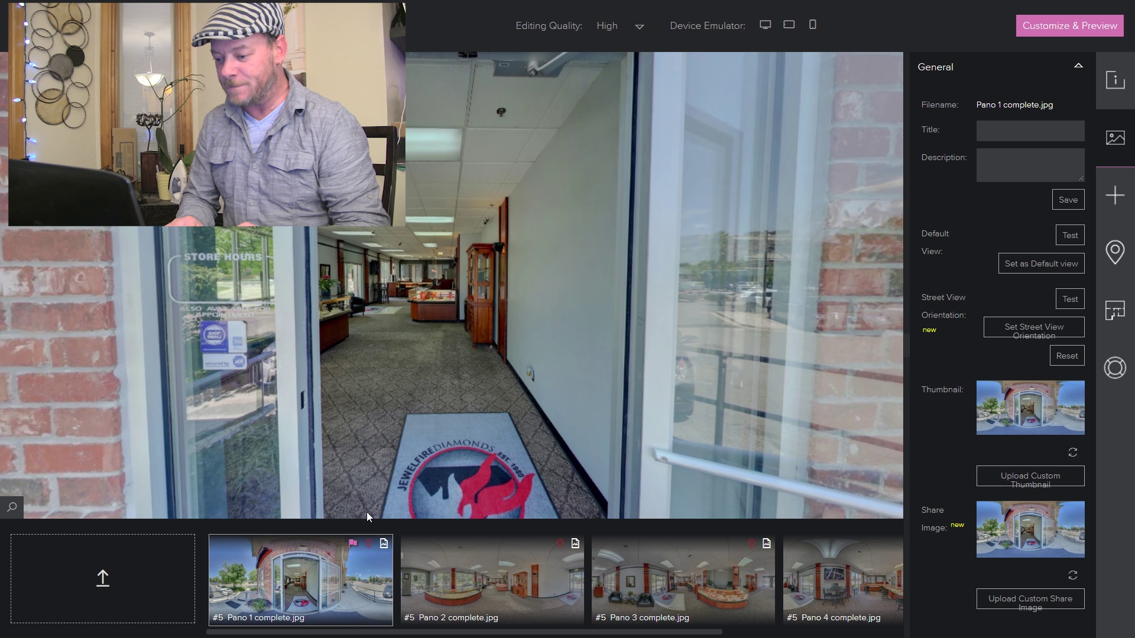
{"action": "left_click", "coordinate": [686, 579]}
{"action": "left_click", "coordinate": [301, 578]}
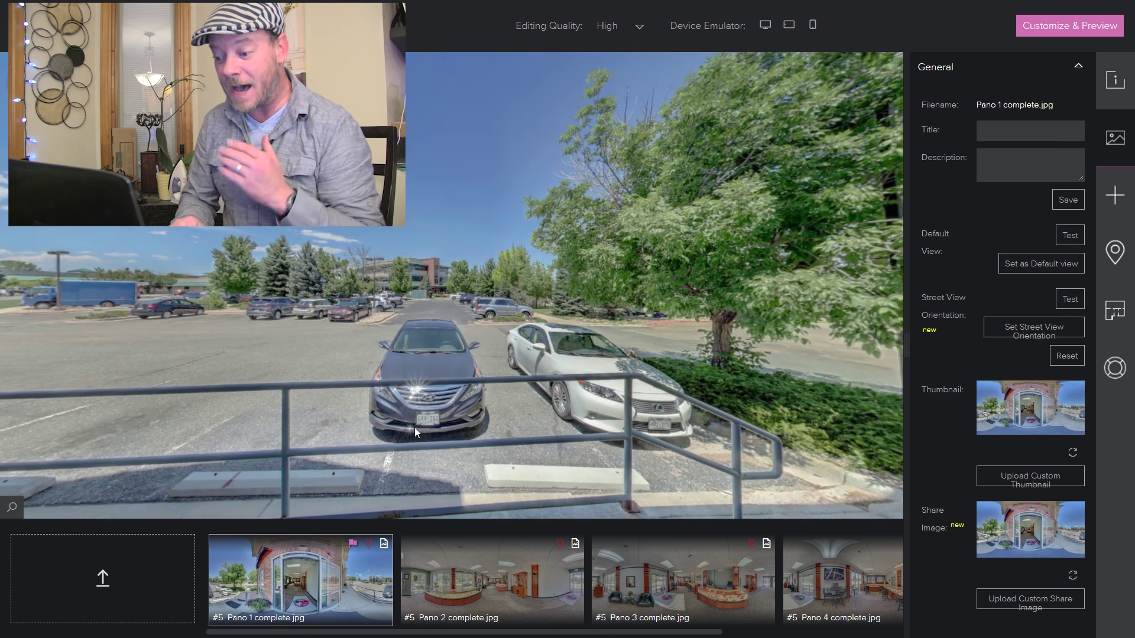
{"action": "left_click_drag", "start_coordinate": [526, 379], "coordinate": [505, 313]}
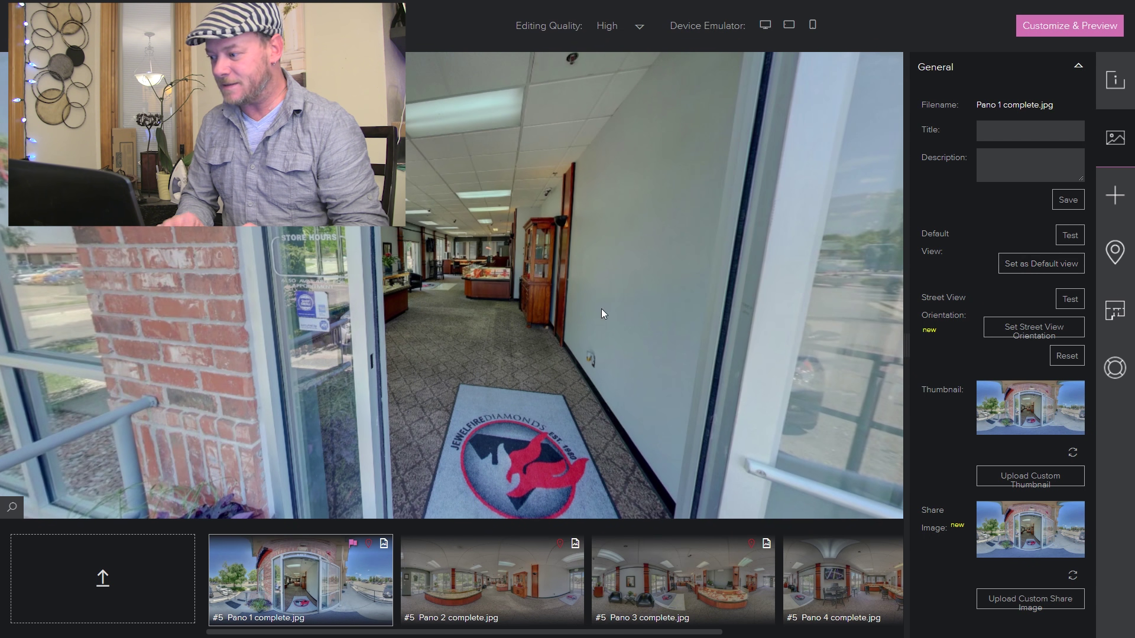
{"action": "left_click_drag", "start_coordinate": [601, 308], "coordinate": [538, 311]}
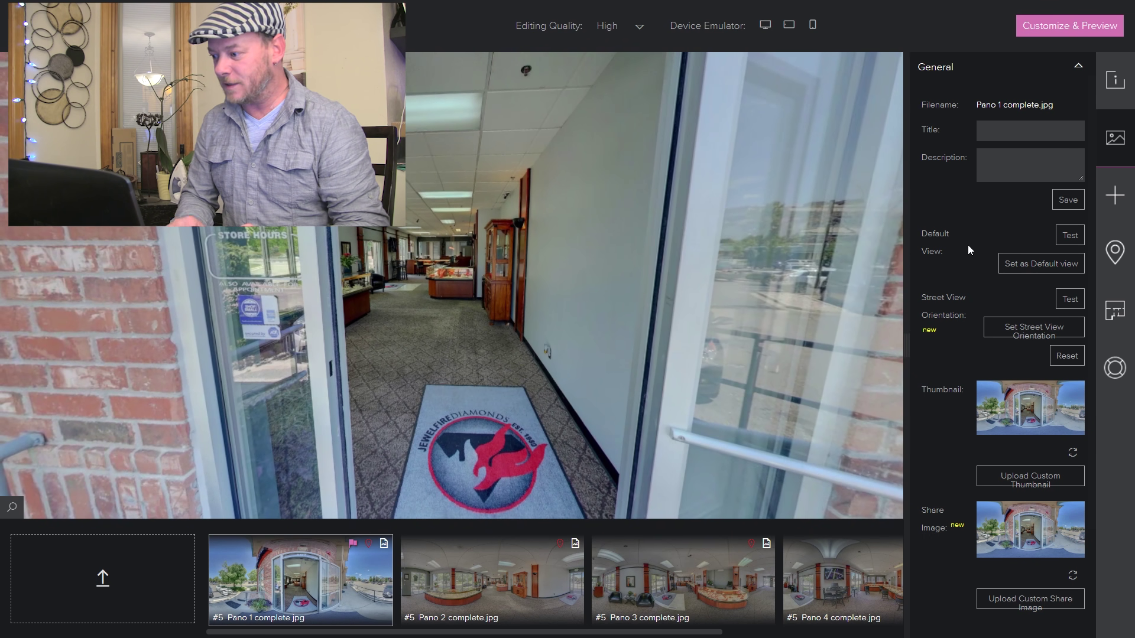
{"action": "left_click", "coordinate": [1017, 266]}
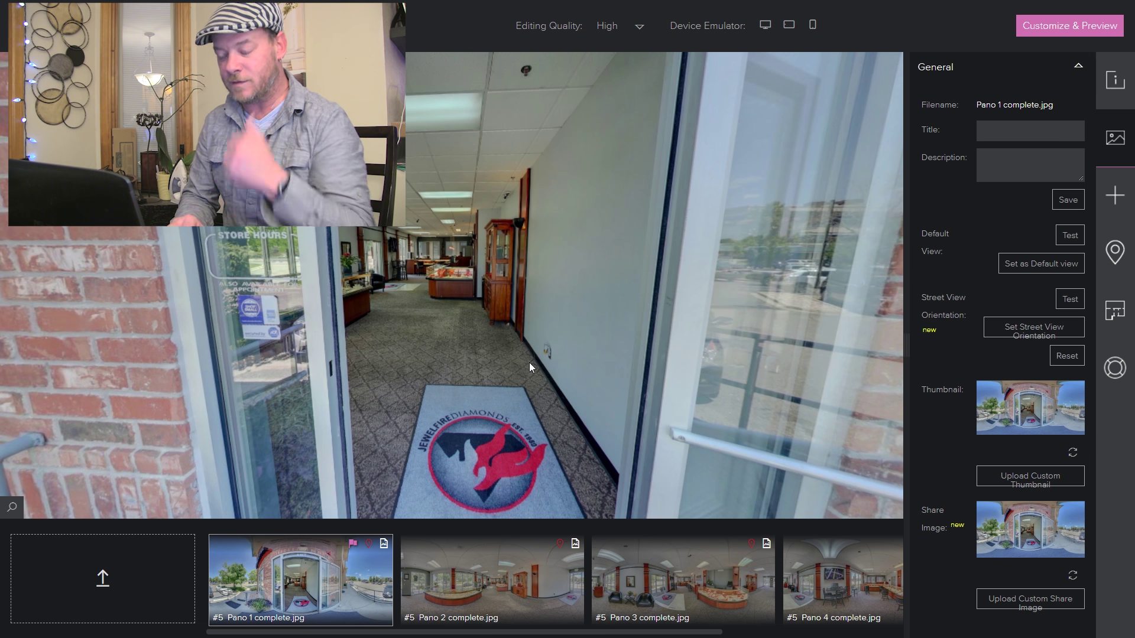
- Place a FontAwesome up-arrow icon, found by searching 'arro', on the hallway floor above the mat
{"action": "left_click", "coordinate": [1116, 198]}
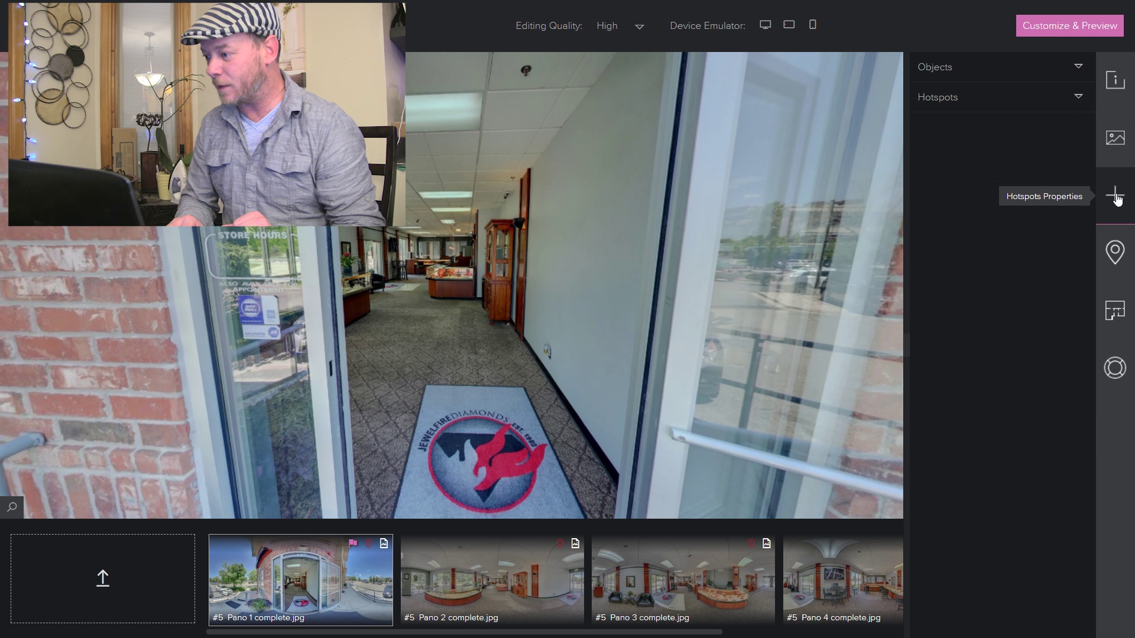
{"action": "left_click", "coordinate": [1079, 69]}
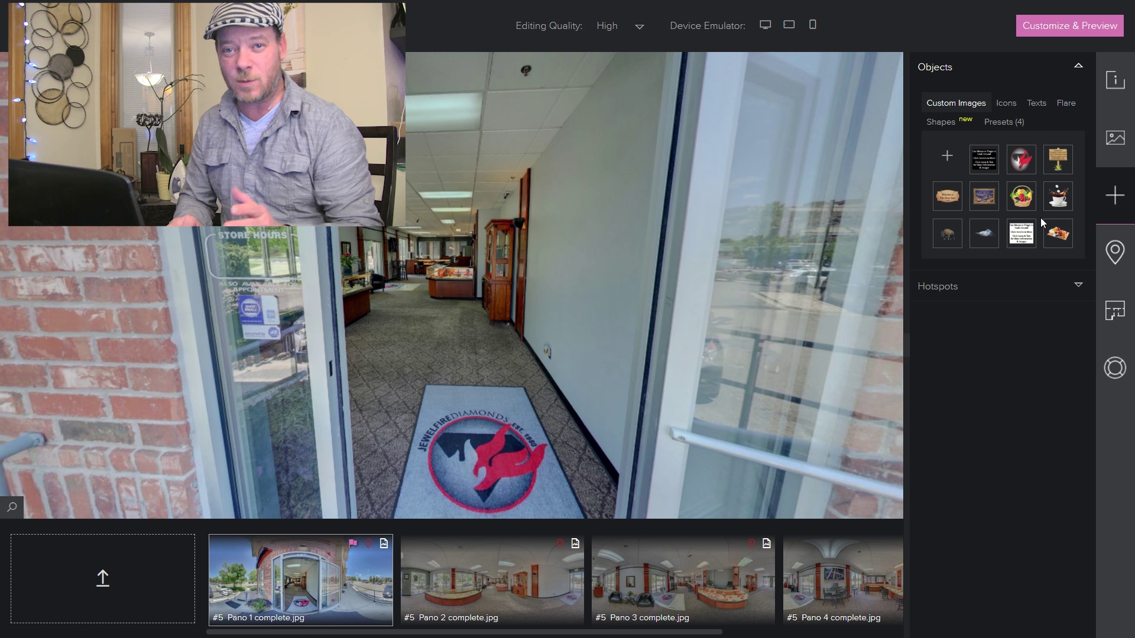
{"action": "left_click", "coordinate": [1006, 106]}
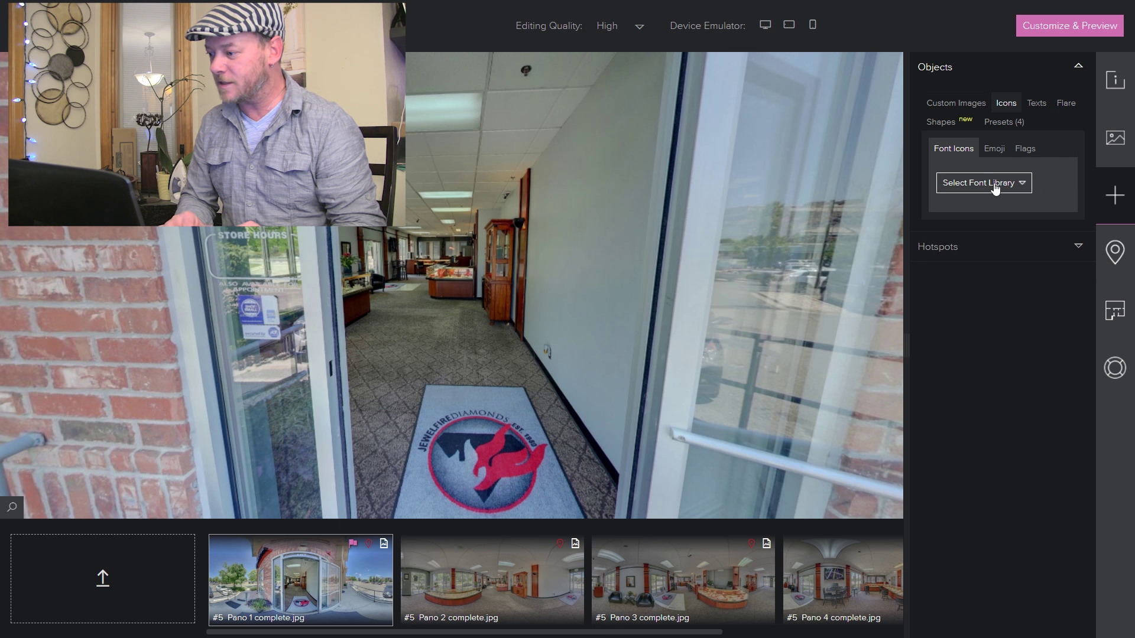
{"action": "left_click", "coordinate": [1019, 187]}
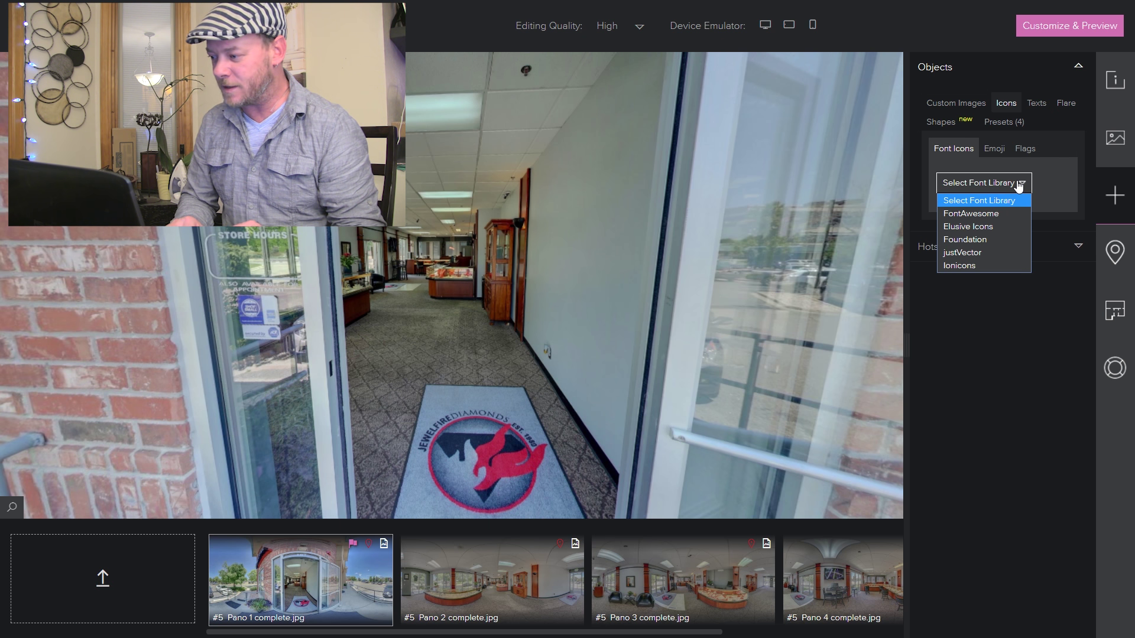
{"action": "left_click", "coordinate": [982, 213]}
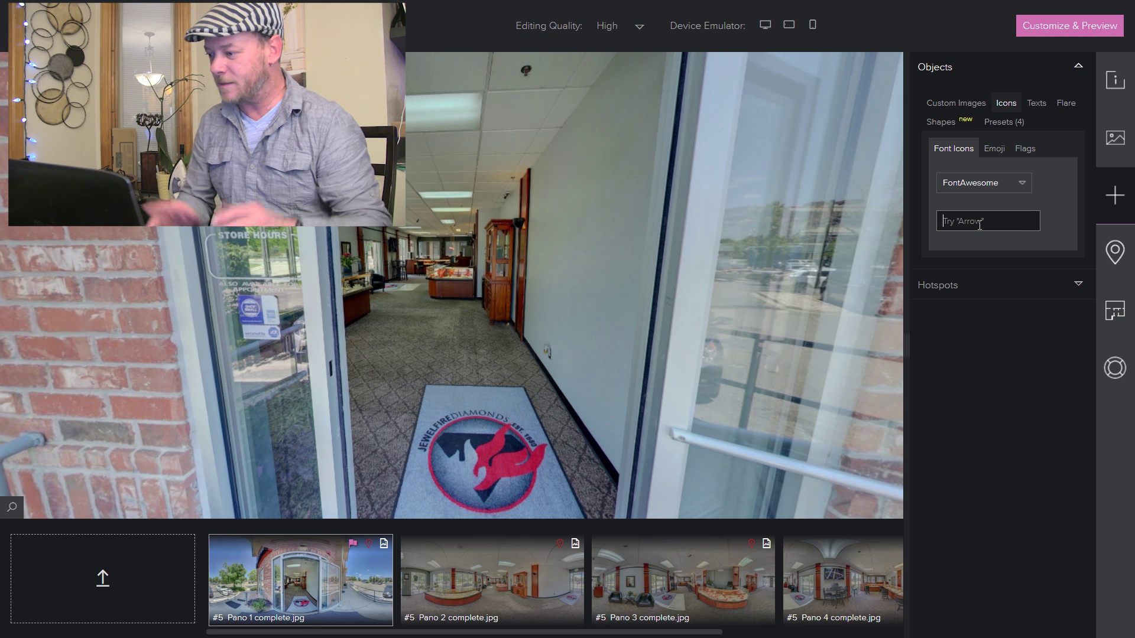
{"action": "type", "text": "arrow"}
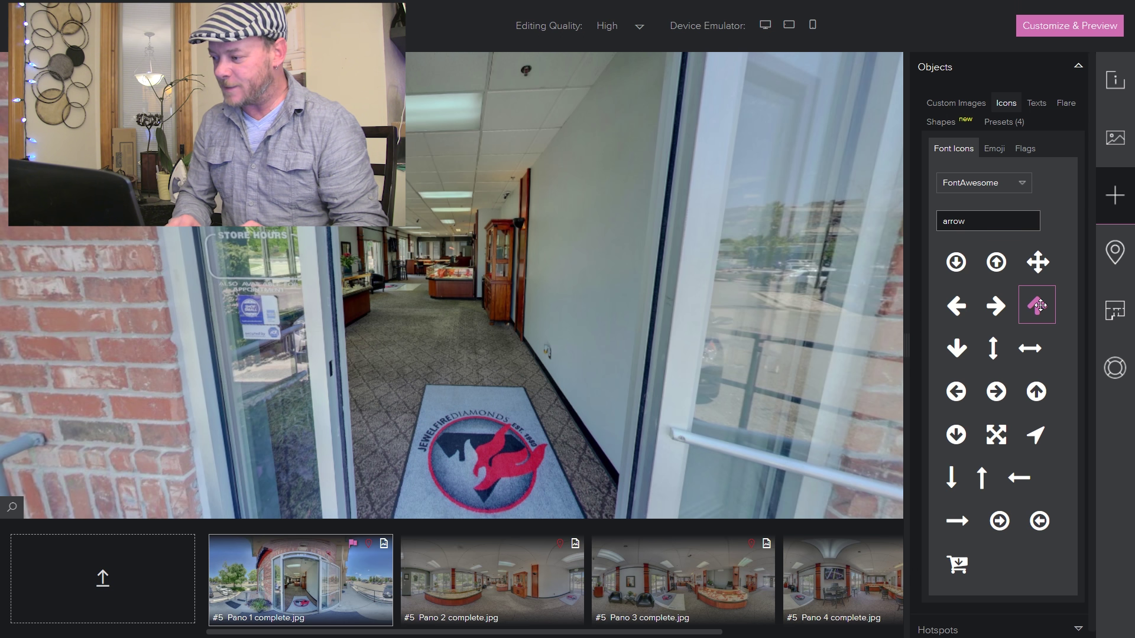
{"action": "left_click_drag", "start_coordinate": [1040, 305], "coordinate": [453, 349]}
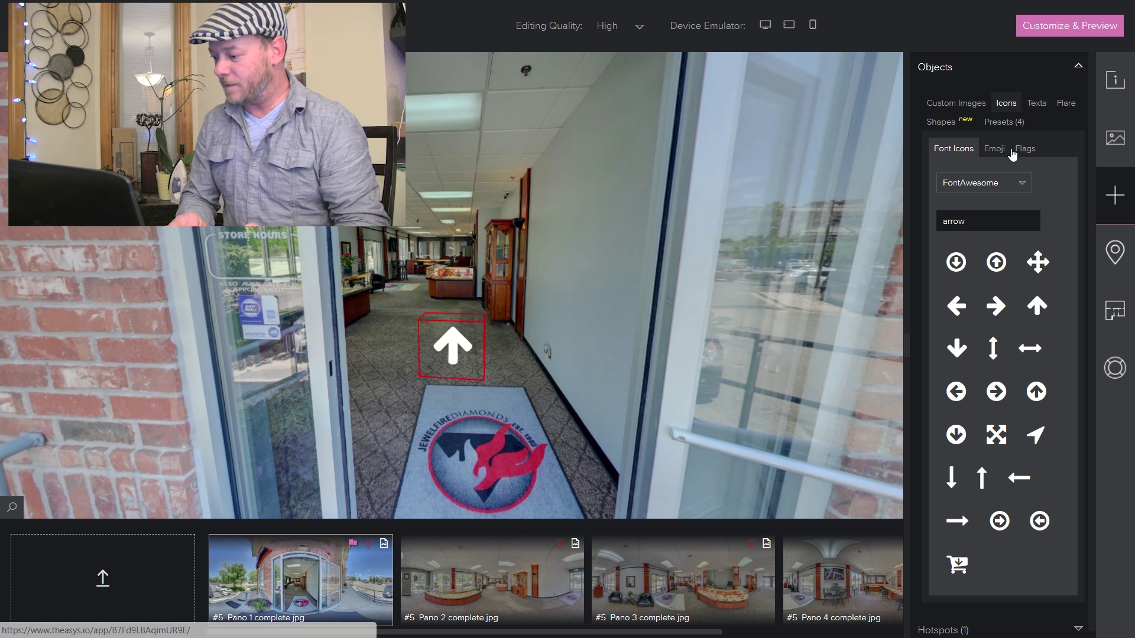
{"action": "left_click", "coordinate": [961, 630]}
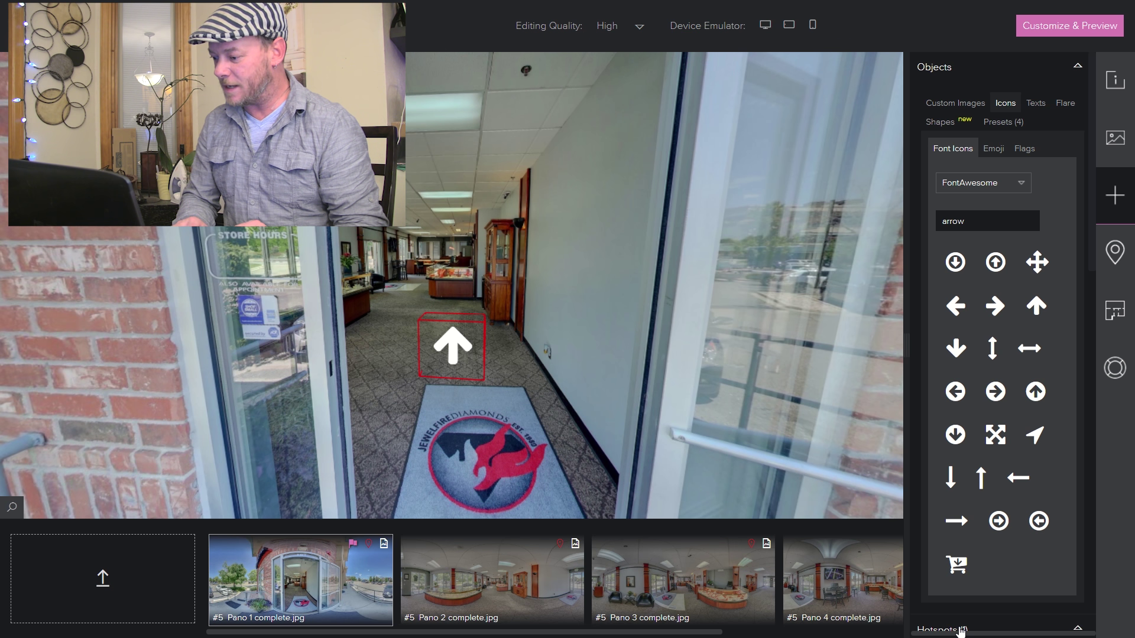
- Keep the arrow hotspot's action as No Action and enter the tooltip 'Click here to move'
{"action": "left_click_drag", "start_coordinate": [1091, 245], "coordinate": [1100, 448]}
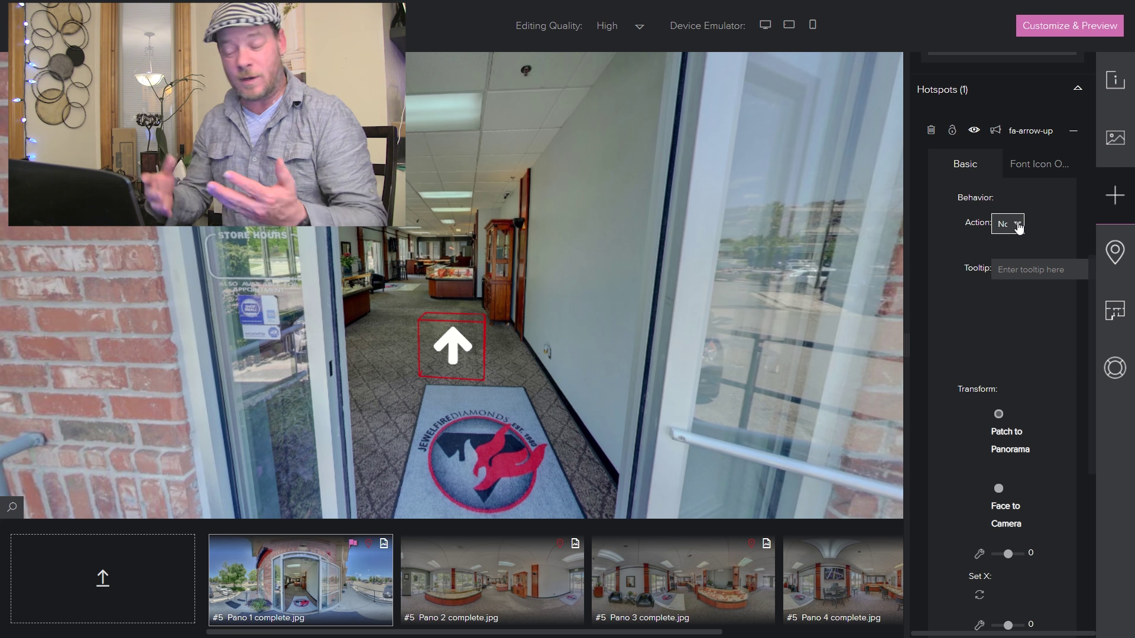
{"action": "left_click", "coordinate": [1017, 226]}
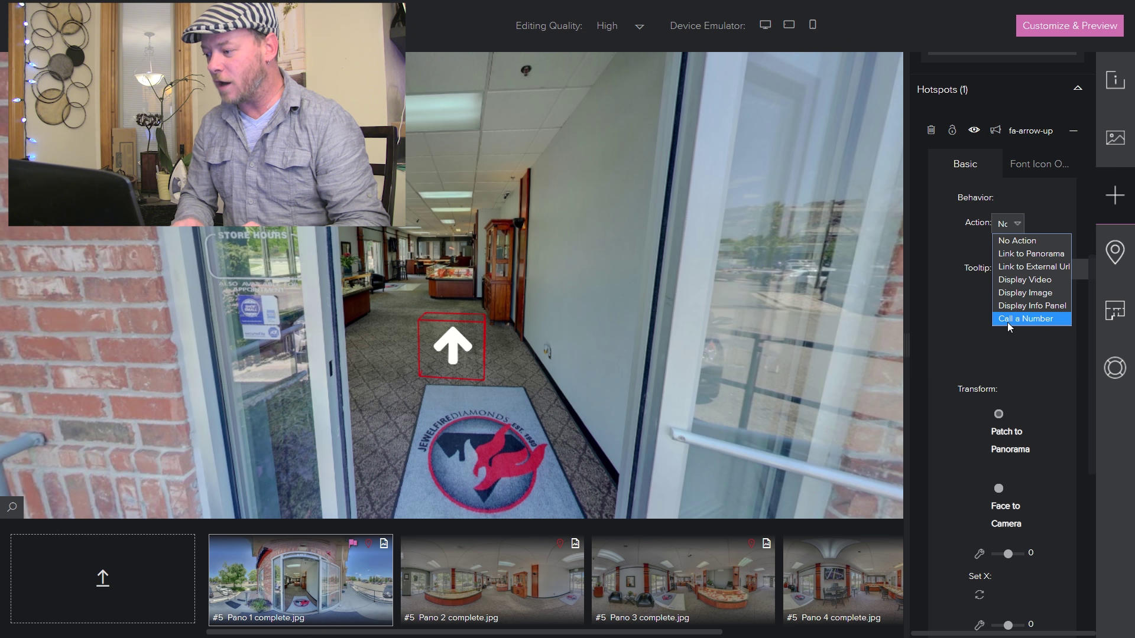
{"action": "left_click", "coordinate": [956, 245]}
{"action": "left_click", "coordinate": [1007, 268]}
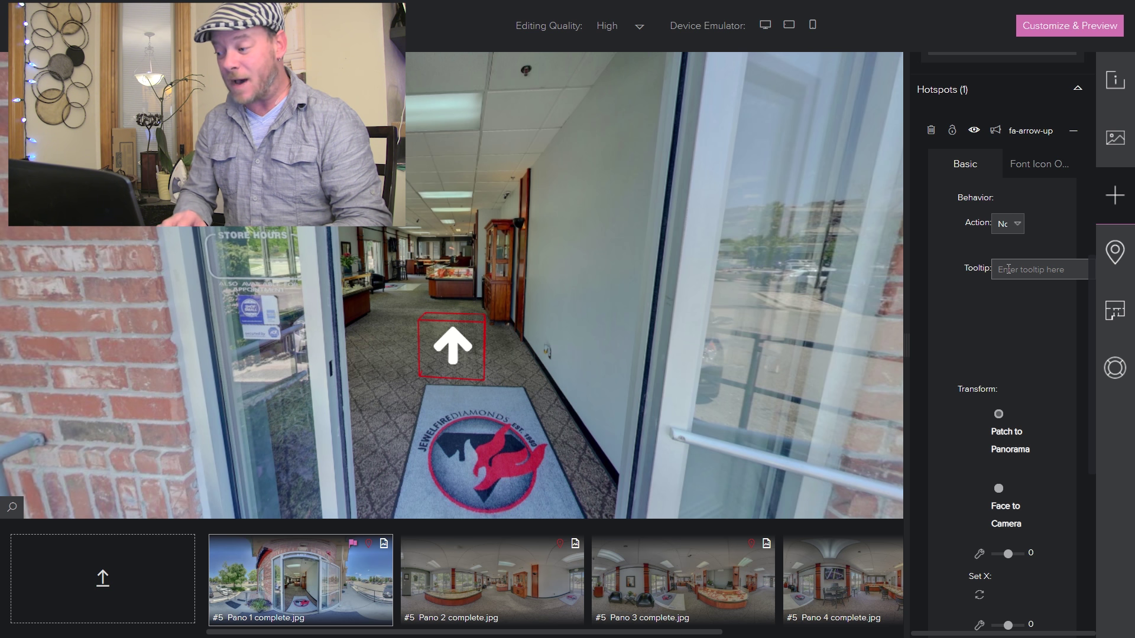
{"action": "left_click", "coordinate": [605, 325]}
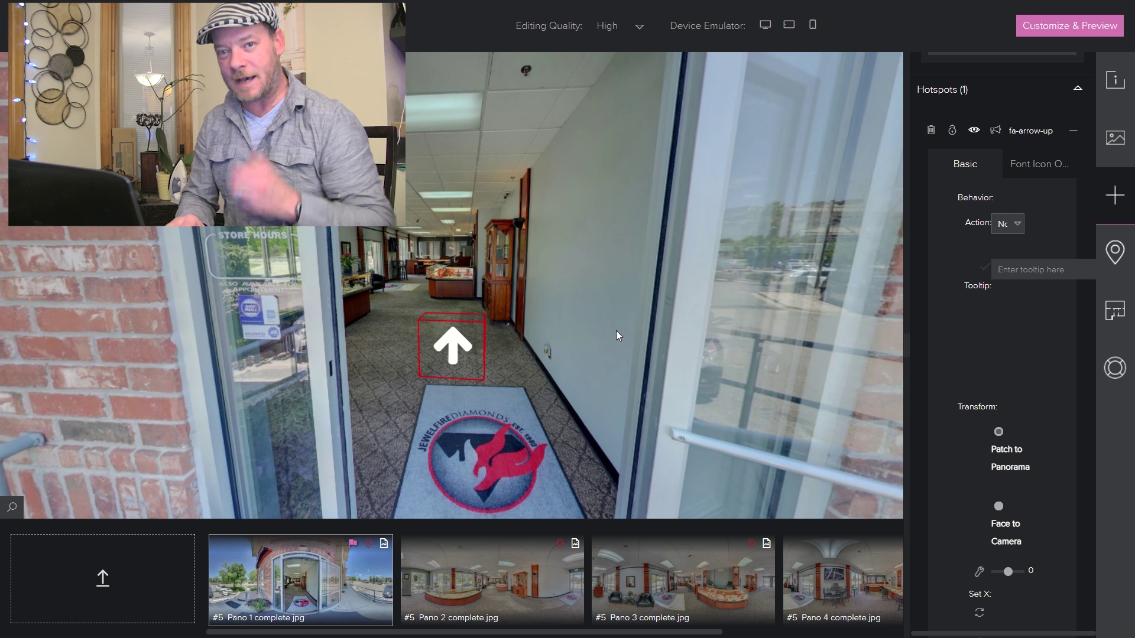
{"action": "left_click", "coordinate": [1023, 275]}
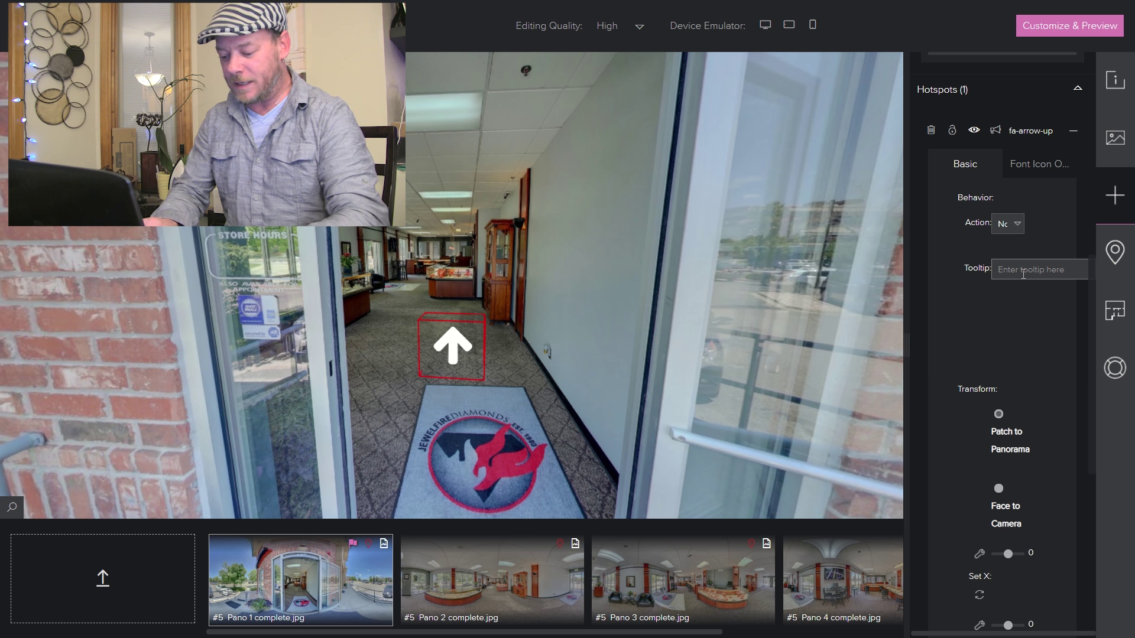
{"action": "type", "text": "Click here to move"}
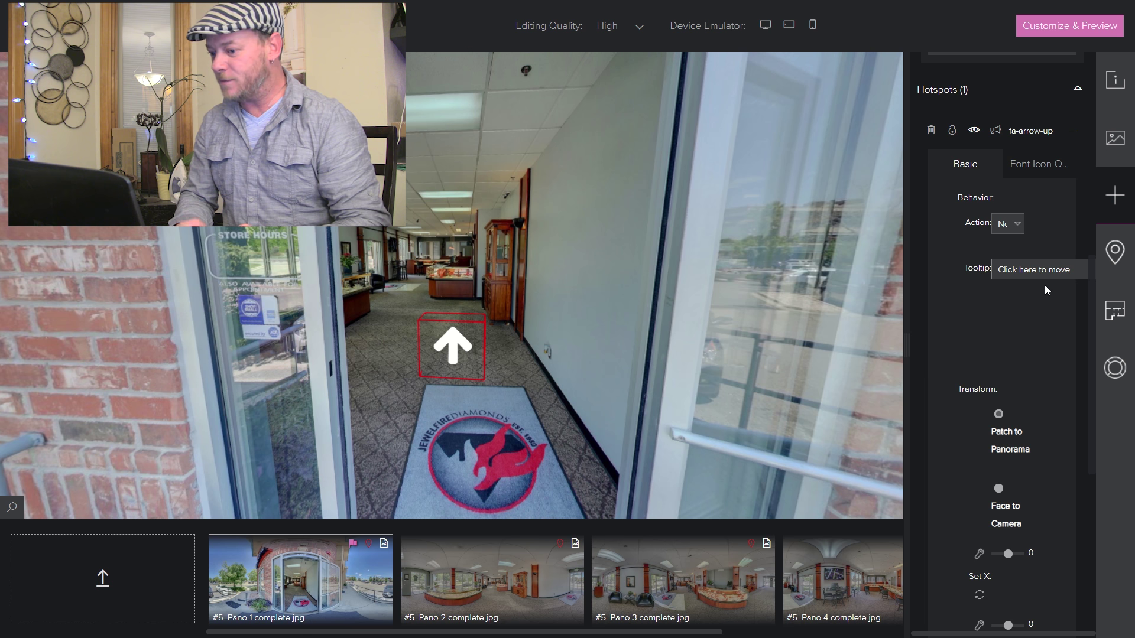
{"action": "mouse_move", "coordinate": [472, 352]}
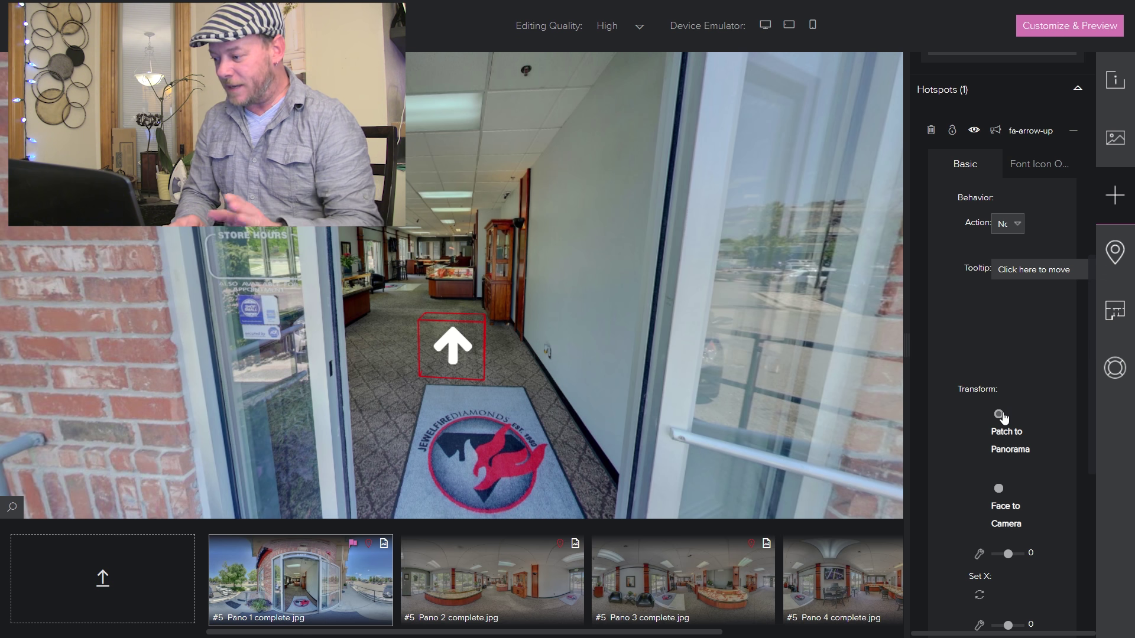
{"action": "left_click_drag", "start_coordinate": [786, 389], "coordinate": [739, 371]}
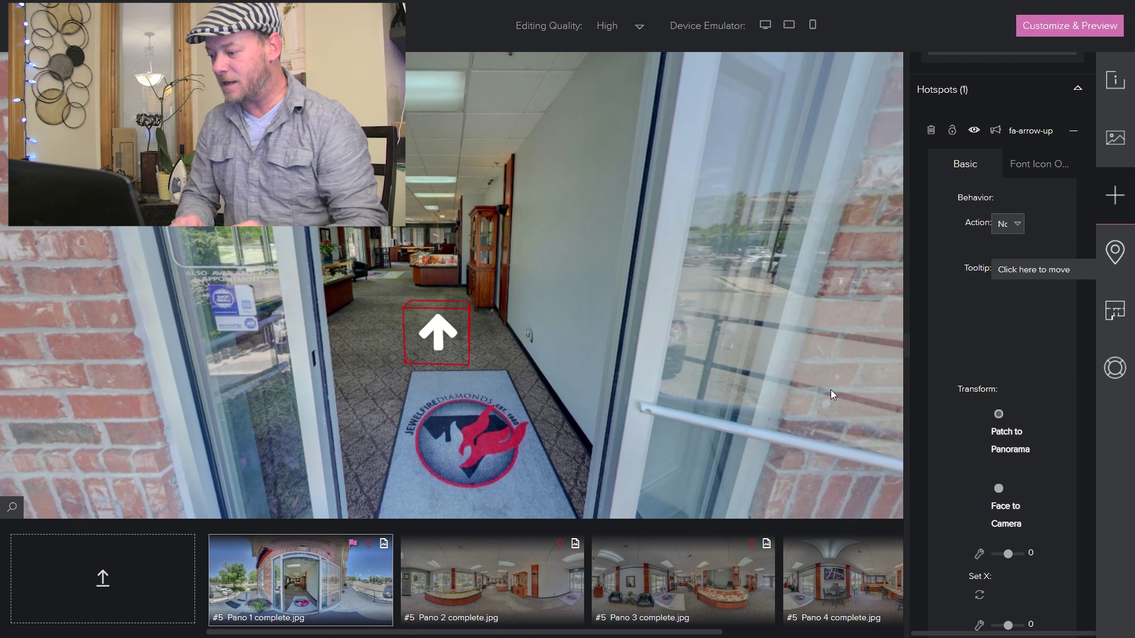
{"action": "left_click", "coordinate": [999, 490]}
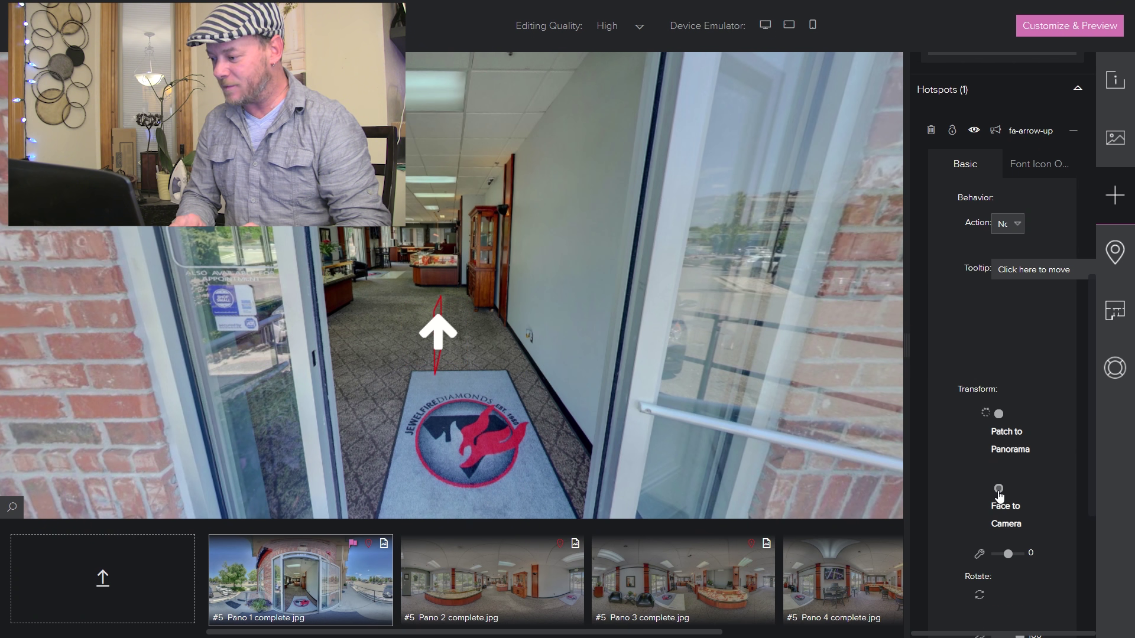
{"action": "left_click_drag", "start_coordinate": [647, 444], "coordinate": [829, 434]}
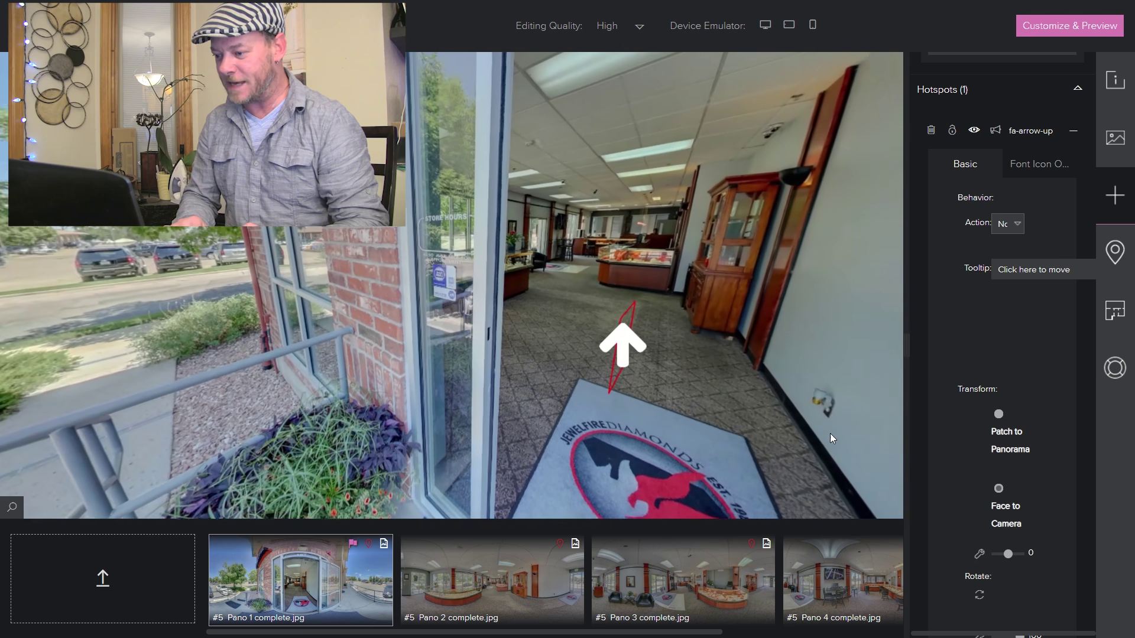
{"action": "left_click", "coordinate": [999, 414]}
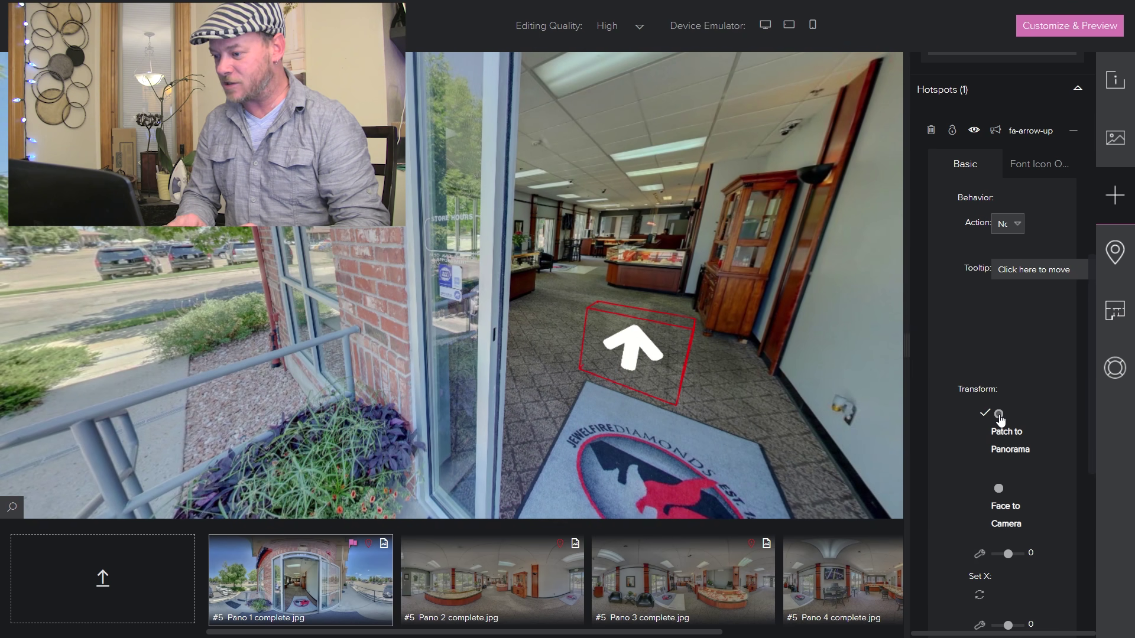
{"action": "left_click_drag", "start_coordinate": [735, 418], "coordinate": [317, 470]}
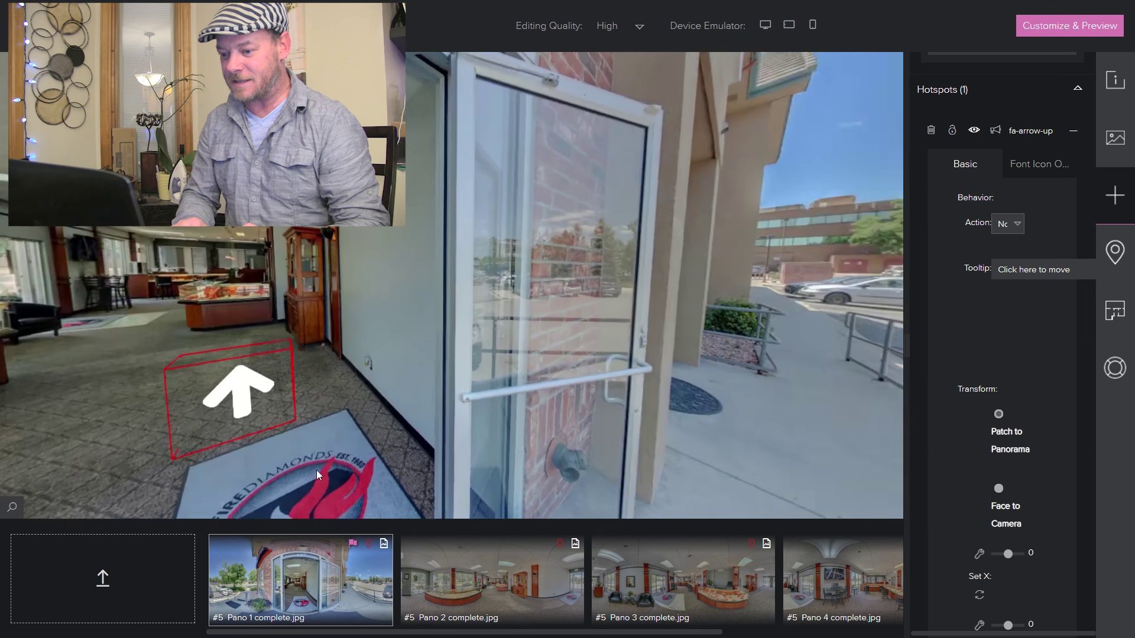
{"action": "left_click_drag", "start_coordinate": [569, 309], "coordinate": [542, 427]}
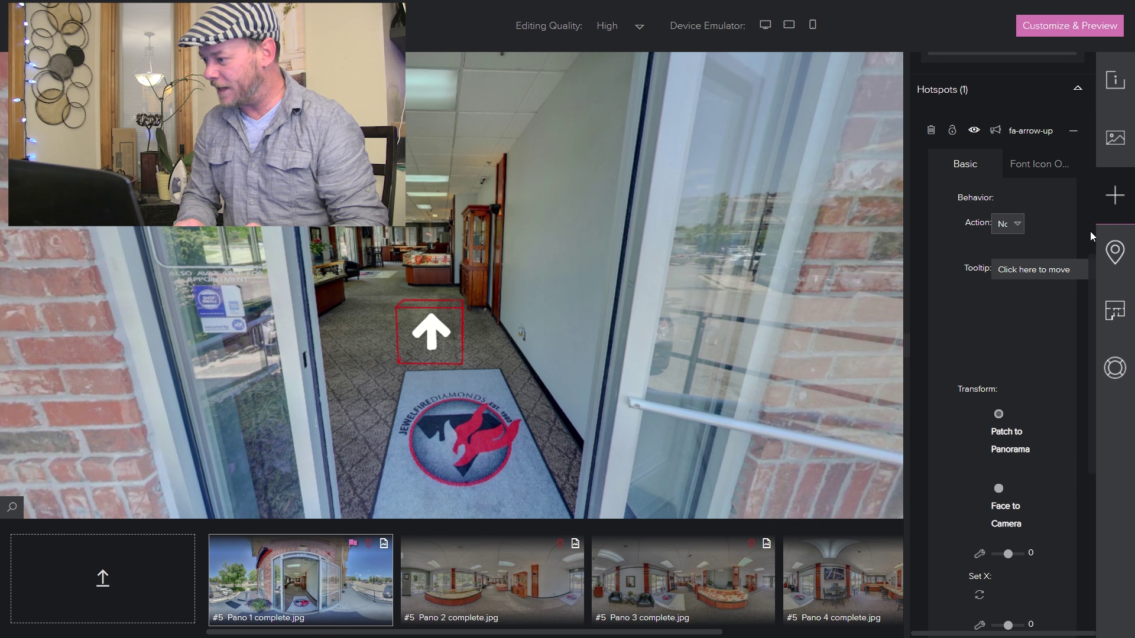
- Rotate the arrow hotspot to X -44, Y 0 and Z 26
{"action": "left_click_drag", "start_coordinate": [1091, 282], "coordinate": [1092, 405]}
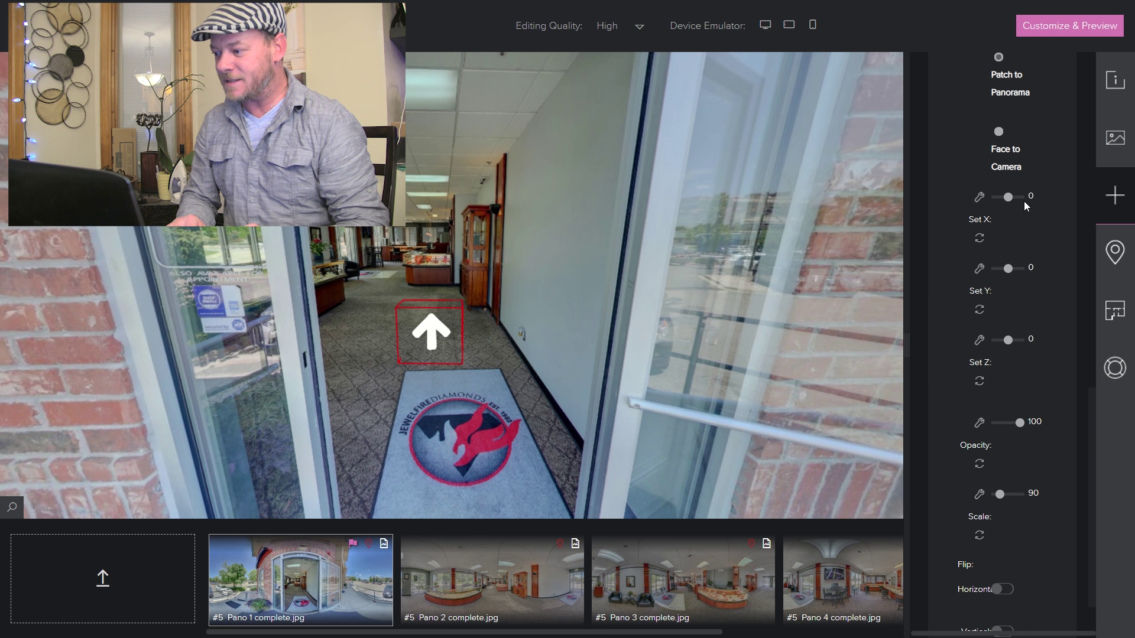
{"action": "left_click_drag", "start_coordinate": [1007, 197], "coordinate": [1005, 198]}
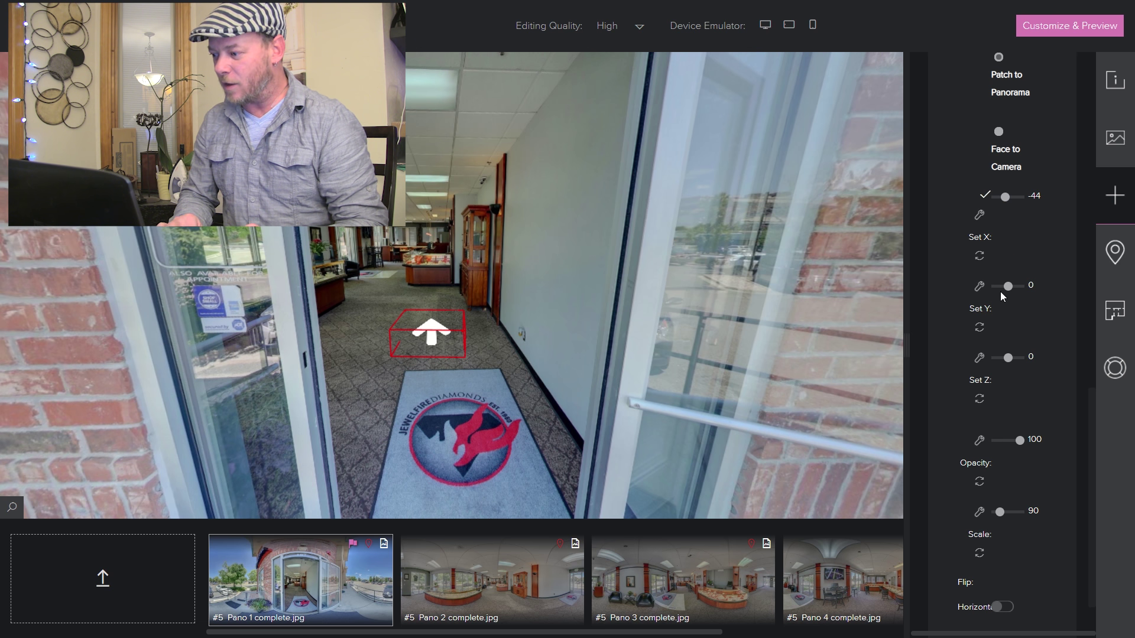
{"action": "left_click_drag", "start_coordinate": [1008, 269], "coordinate": [1000, 269]}
{"action": "left_click_drag", "start_coordinate": [671, 251], "coordinate": [538, 244]}
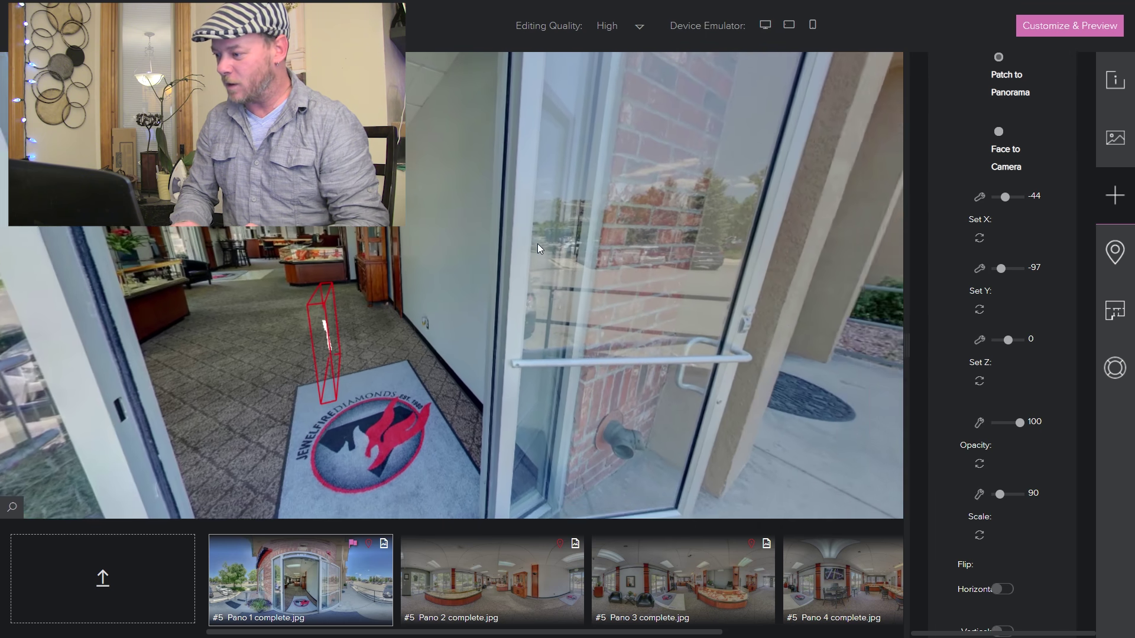
{"action": "left_click_drag", "start_coordinate": [1002, 269], "coordinate": [1008, 269]}
{"action": "double_click", "coordinate": [1033, 266]}
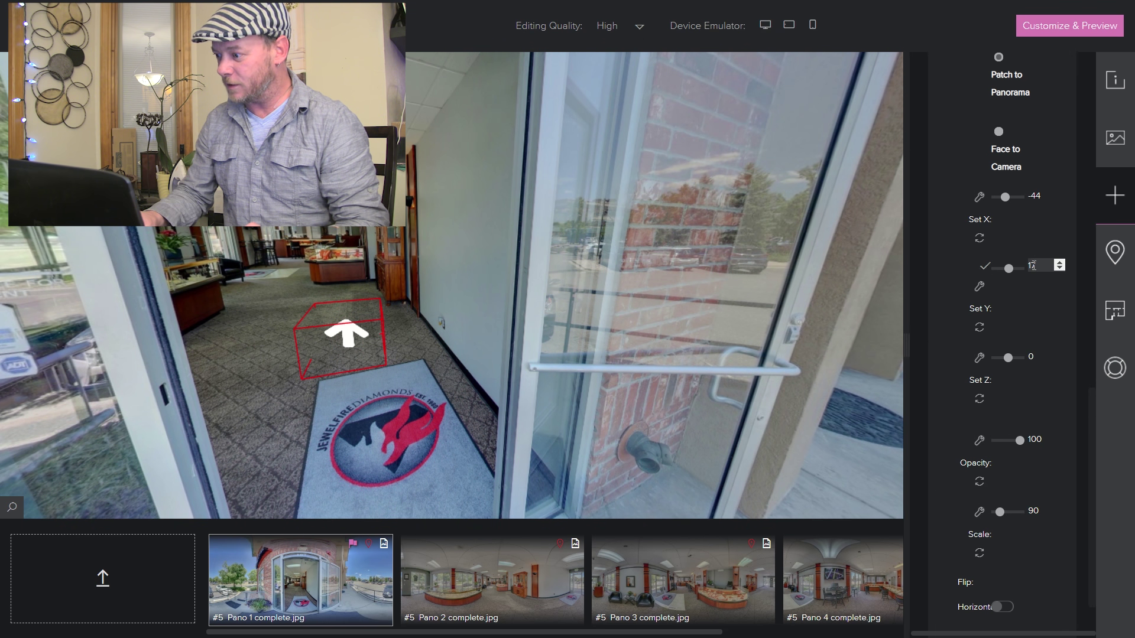
{"action": "type", "text": "120"}
{"action": "key", "text": "Return"}
{"action": "key", "text": "BackSpace"}
{"action": "key", "text": "BackSpace"}
{"action": "key", "text": "BackSpace"}
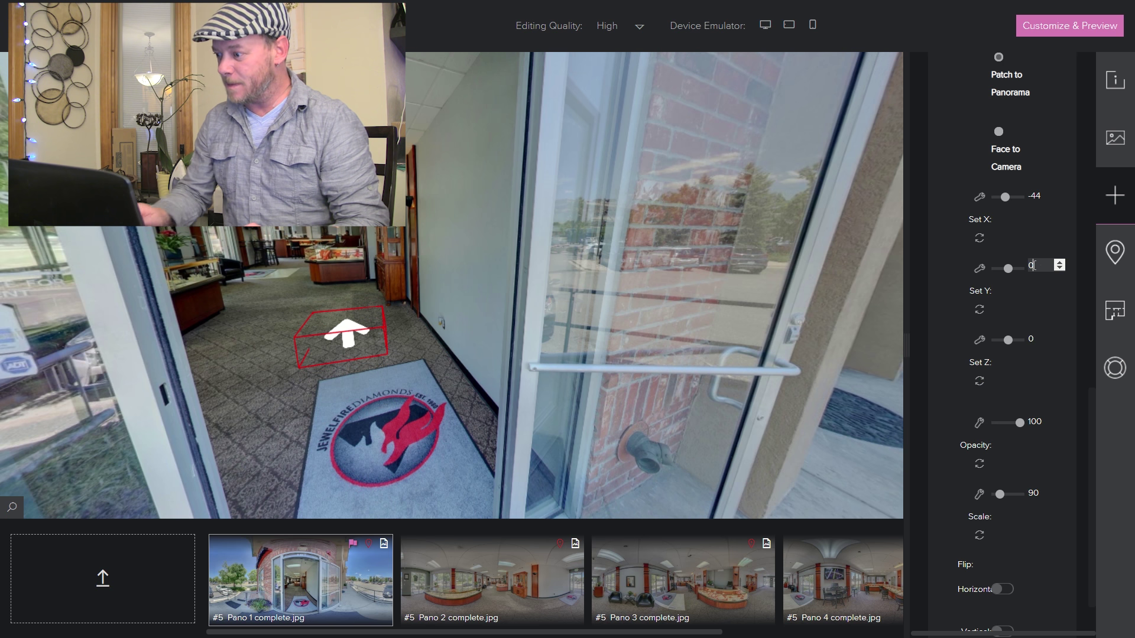
{"action": "left_click", "coordinate": [1010, 349]}
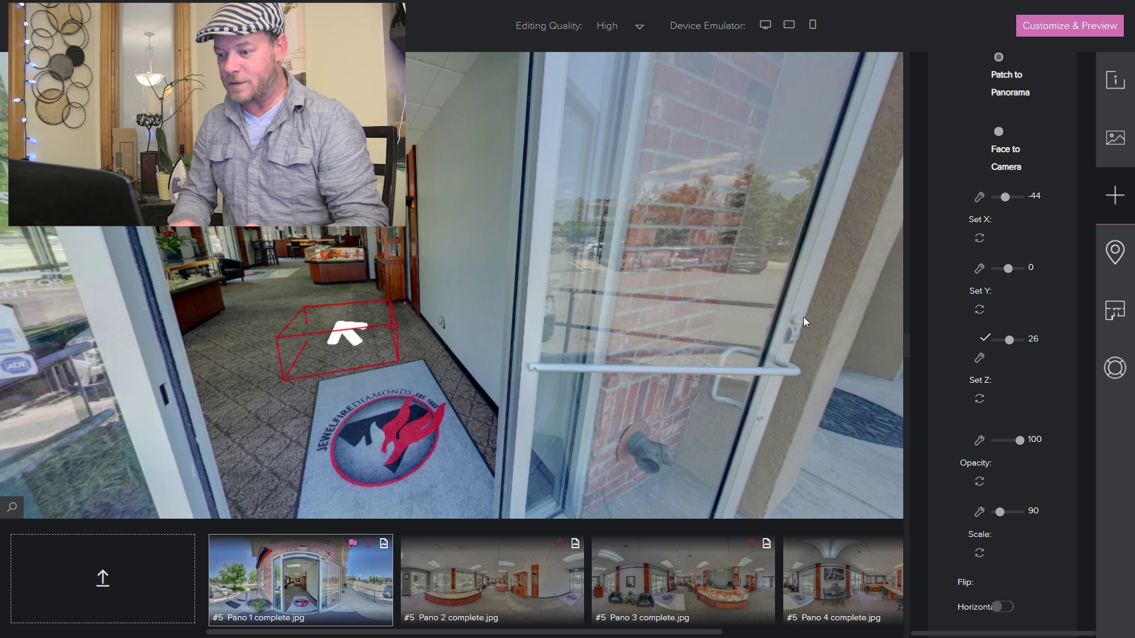
{"action": "left_click_drag", "start_coordinate": [1008, 339], "coordinate": [1010, 339]}
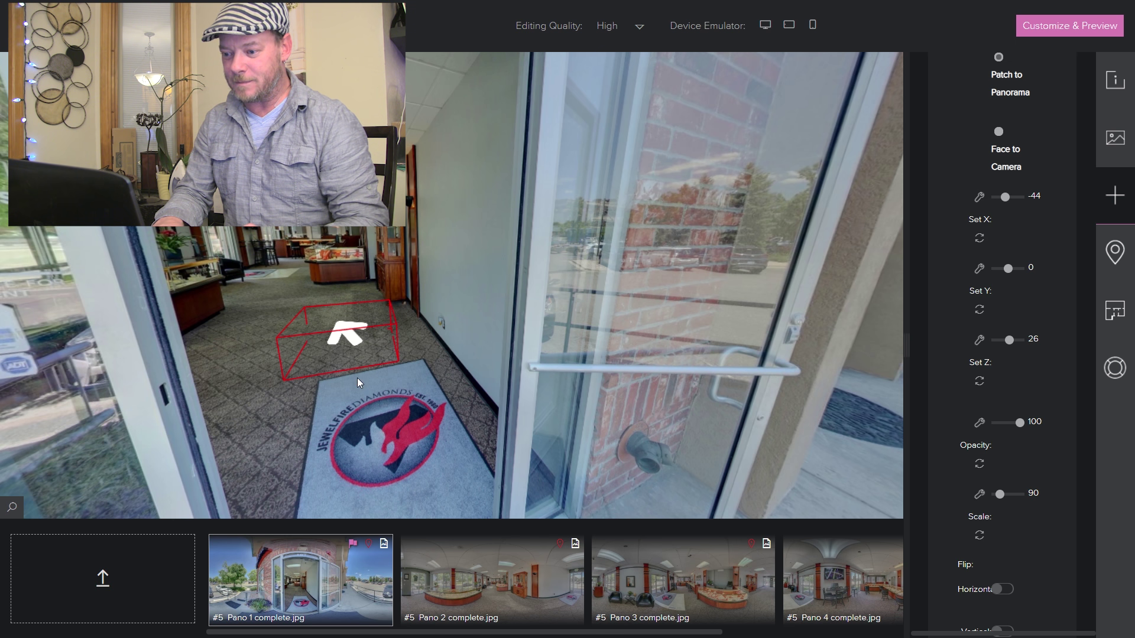
- Nudge the arrow hotspot's position, then set its opacity to 55 and scale to 92
{"action": "right_click", "coordinate": [350, 342]}
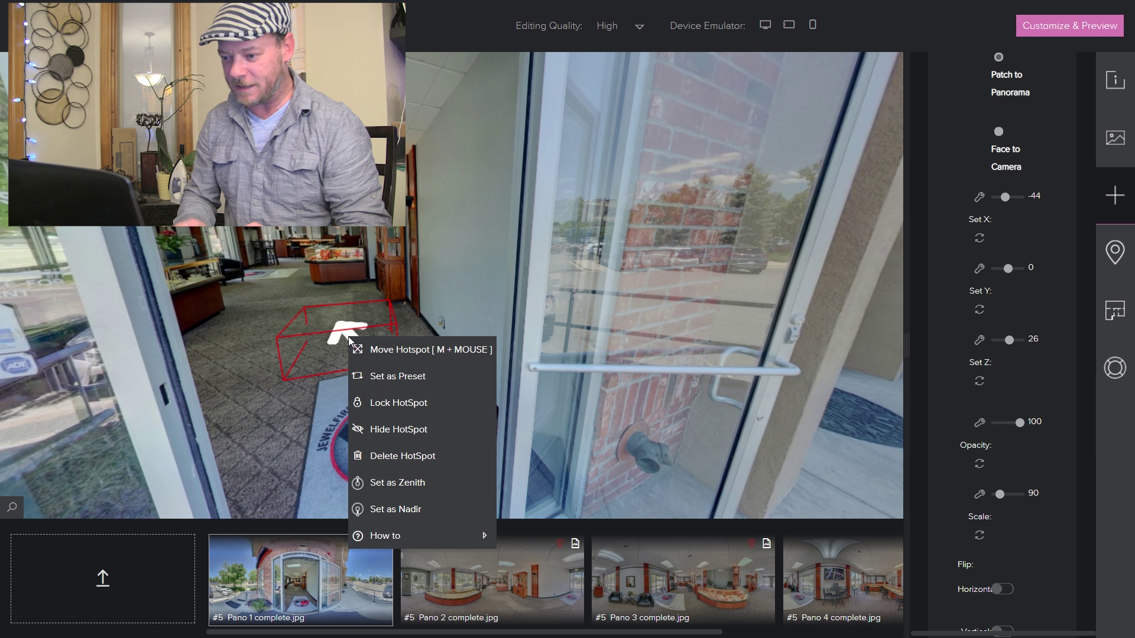
{"action": "left_click", "coordinate": [378, 349]}
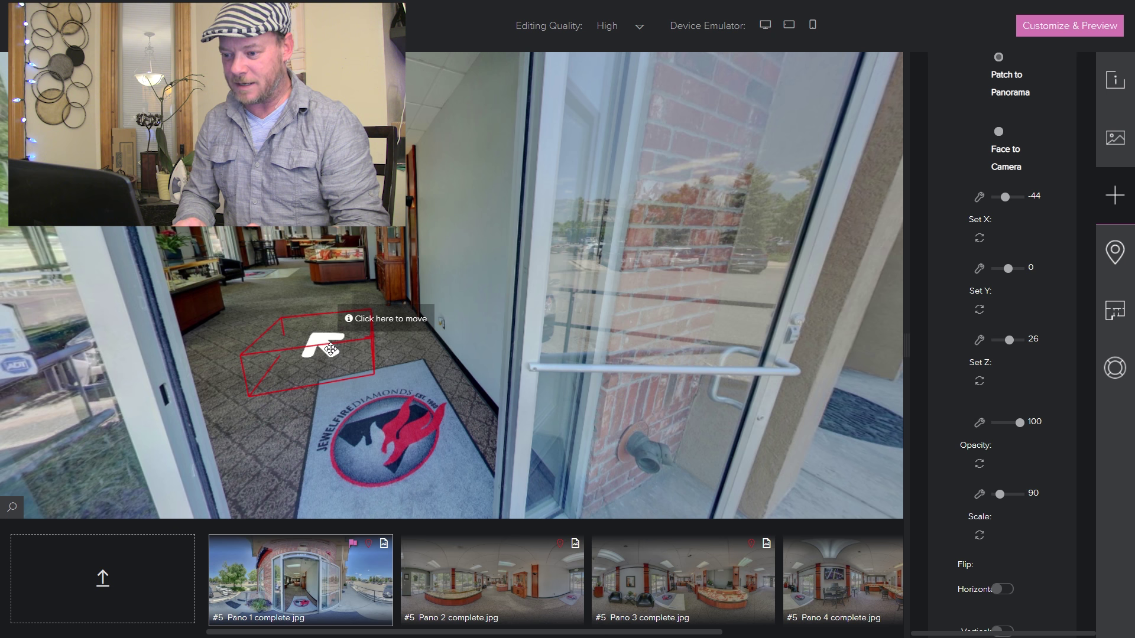
{"action": "left_click", "coordinate": [328, 354]}
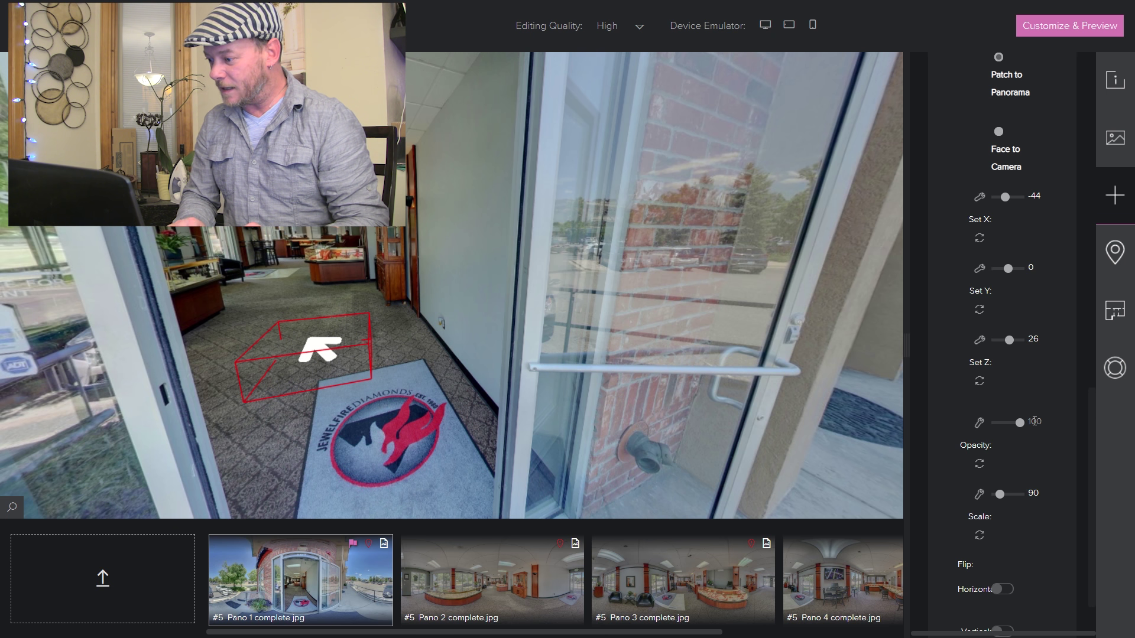
{"action": "left_click_drag", "start_coordinate": [1019, 423], "coordinate": [1009, 423]}
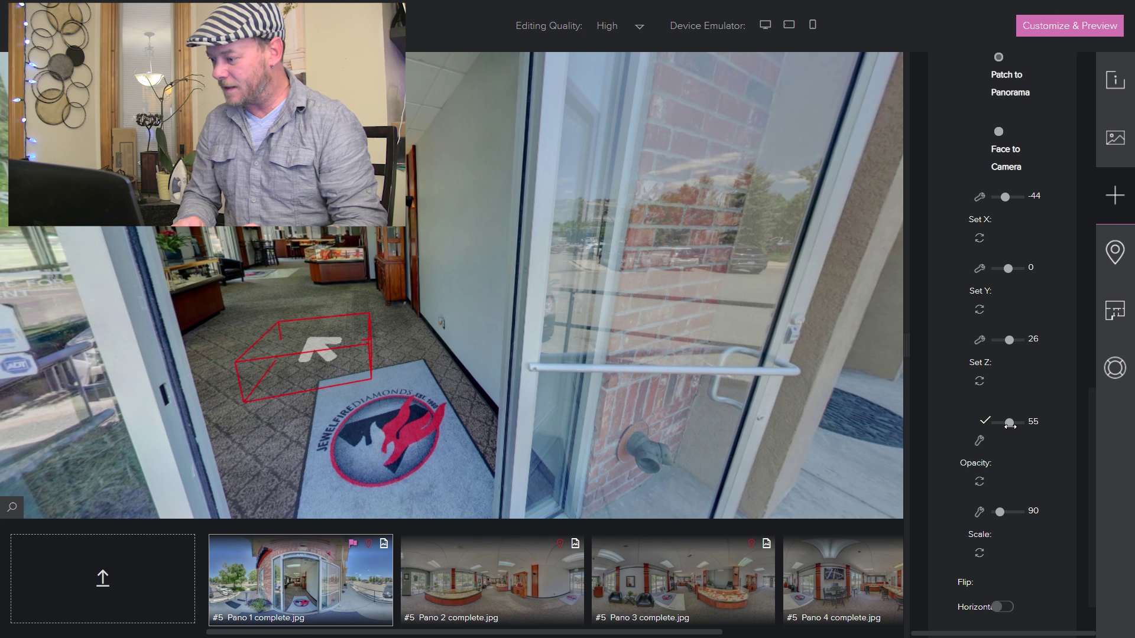
{"action": "mouse_move", "coordinate": [999, 494]}
{"action": "left_mouse_down"}
{"action": "mouse_move", "coordinate": [987, 499]}
{"action": "mouse_move", "coordinate": [999, 495]}
{"action": "left_mouse_up"}
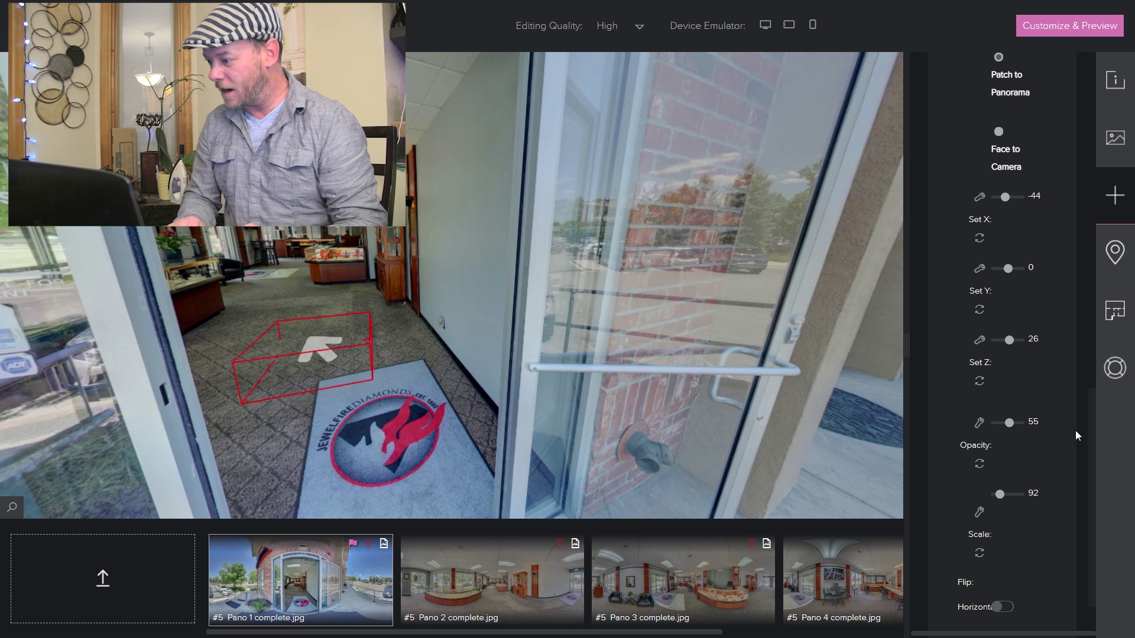
{"action": "scroll", "coordinate": [1094, 401], "scroll_direction": "up", "scroll_amount": 10}
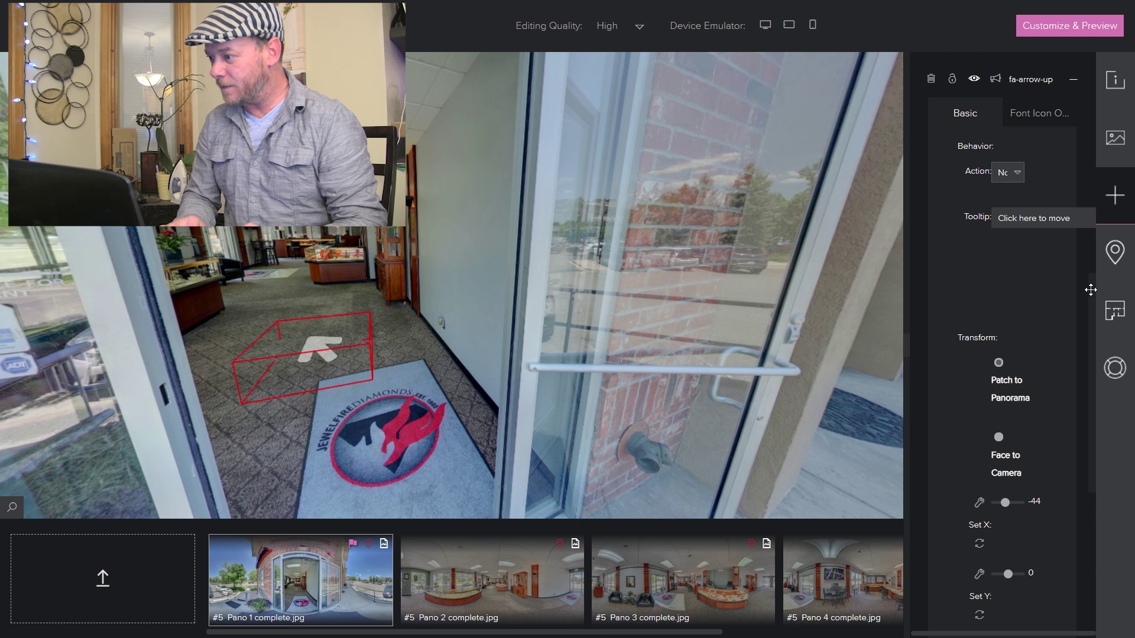
- Try the Font Icon 3D effect on the arrow, then turn it back off
{"action": "left_click", "coordinate": [1035, 246]}
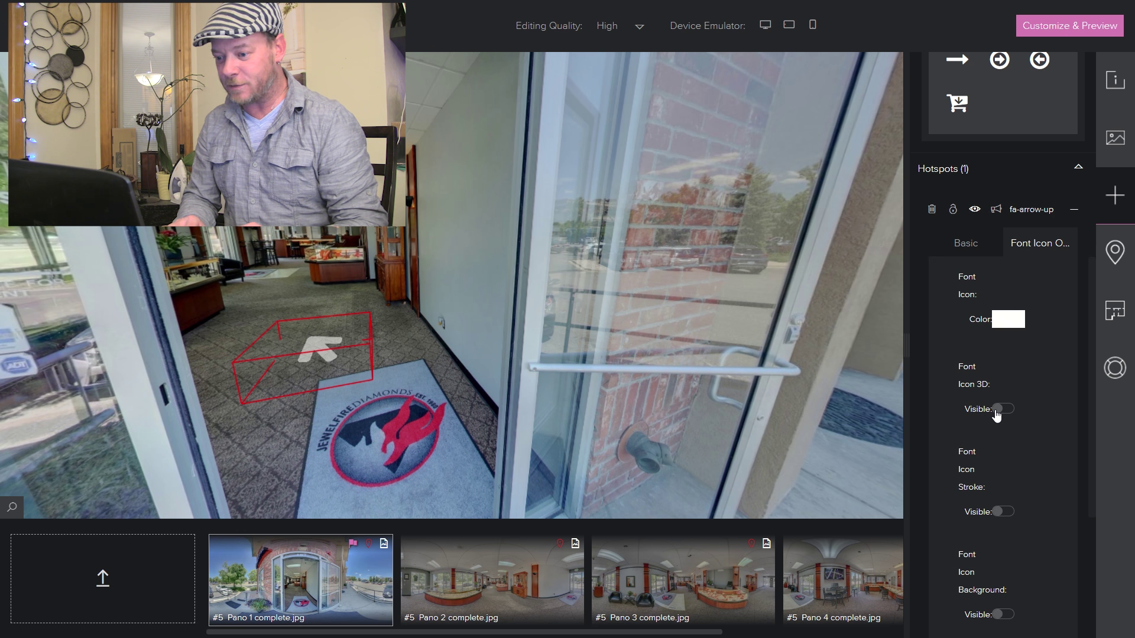
{"action": "left_click", "coordinate": [1001, 409]}
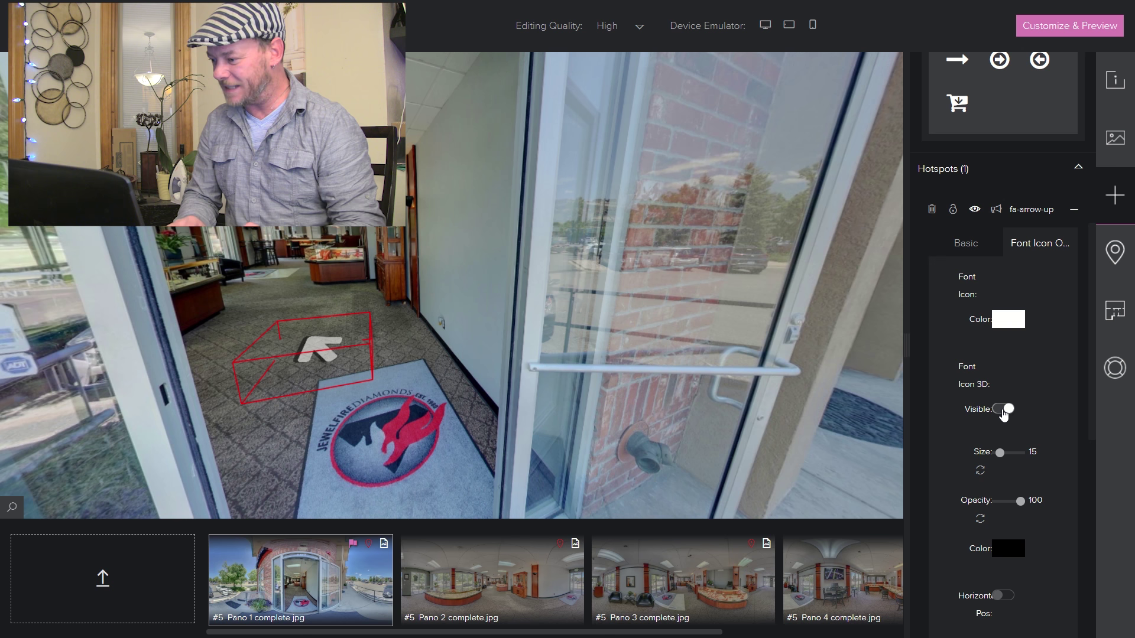
{"action": "left_click", "coordinate": [1005, 413]}
{"action": "left_click_drag", "start_coordinate": [1089, 322], "coordinate": [1090, 452]}
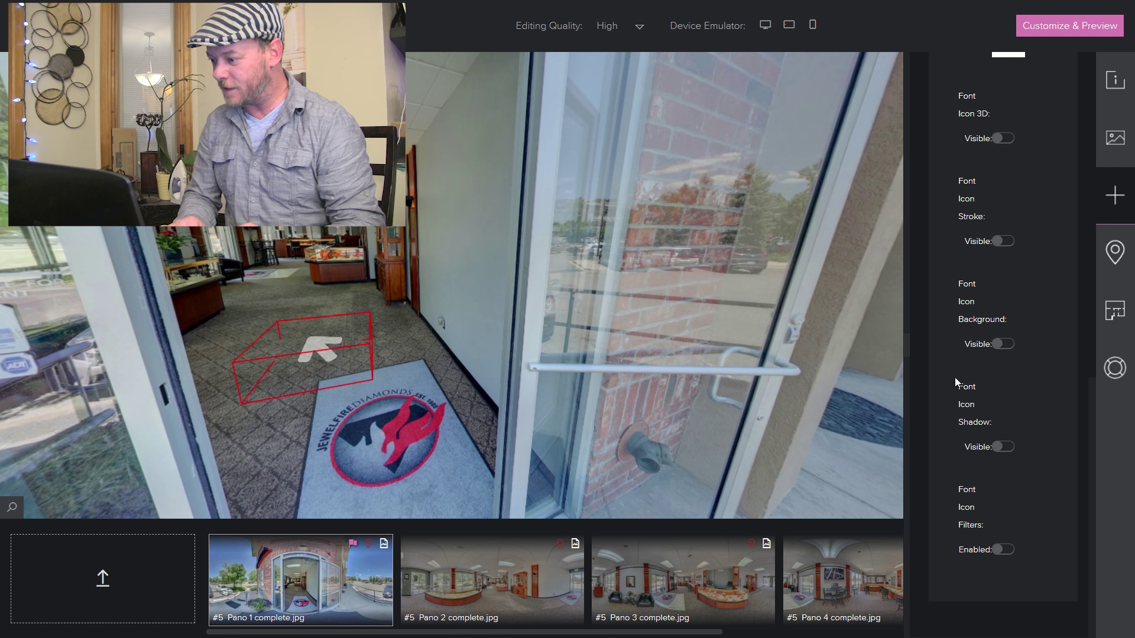
- Enable the arrow icon's shadow with spread 20, y offset 29 and x offset 9
{"action": "left_click", "coordinate": [998, 453]}
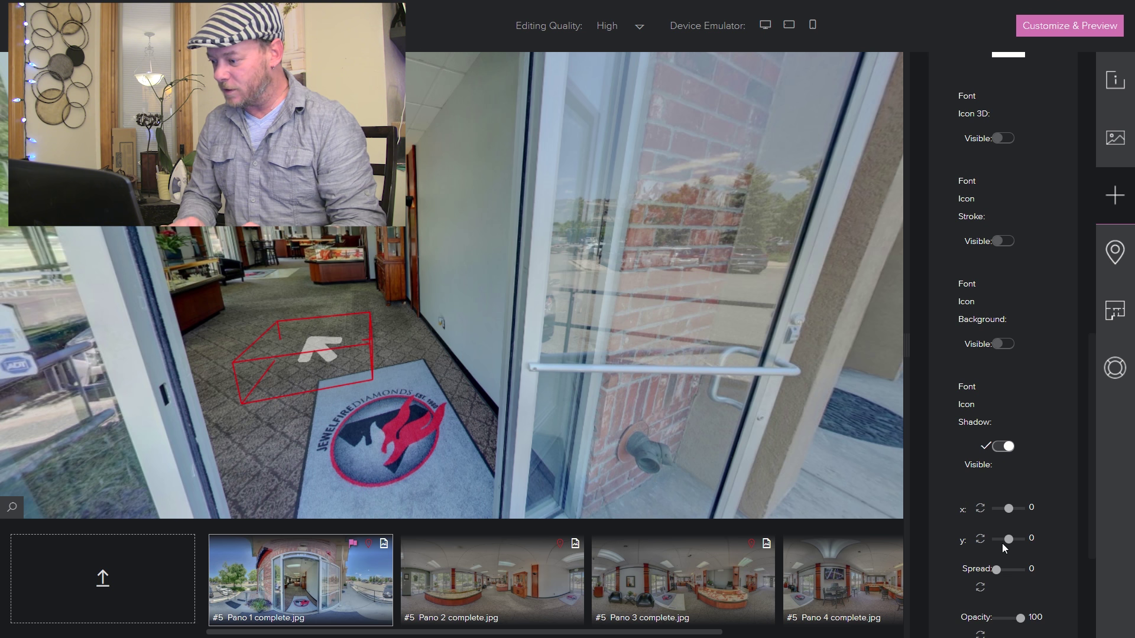
{"action": "left_click_drag", "start_coordinate": [997, 552], "coordinate": [1001, 552]}
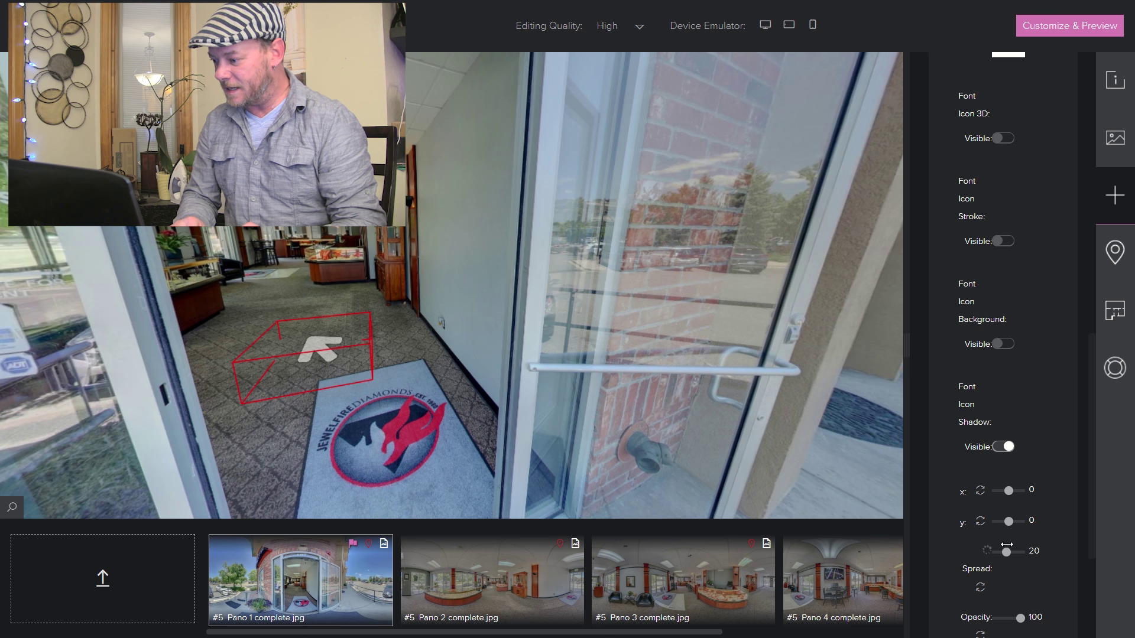
{"action": "left_click_drag", "start_coordinate": [1009, 521], "coordinate": [1034, 521]}
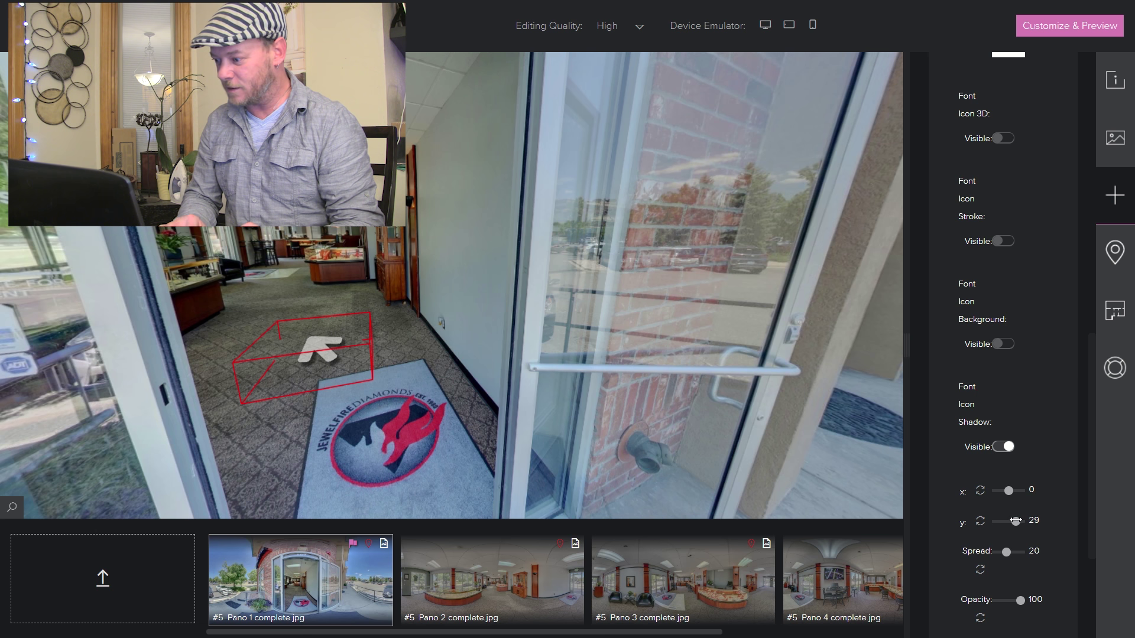
{"action": "left_click", "coordinate": [1015, 520]}
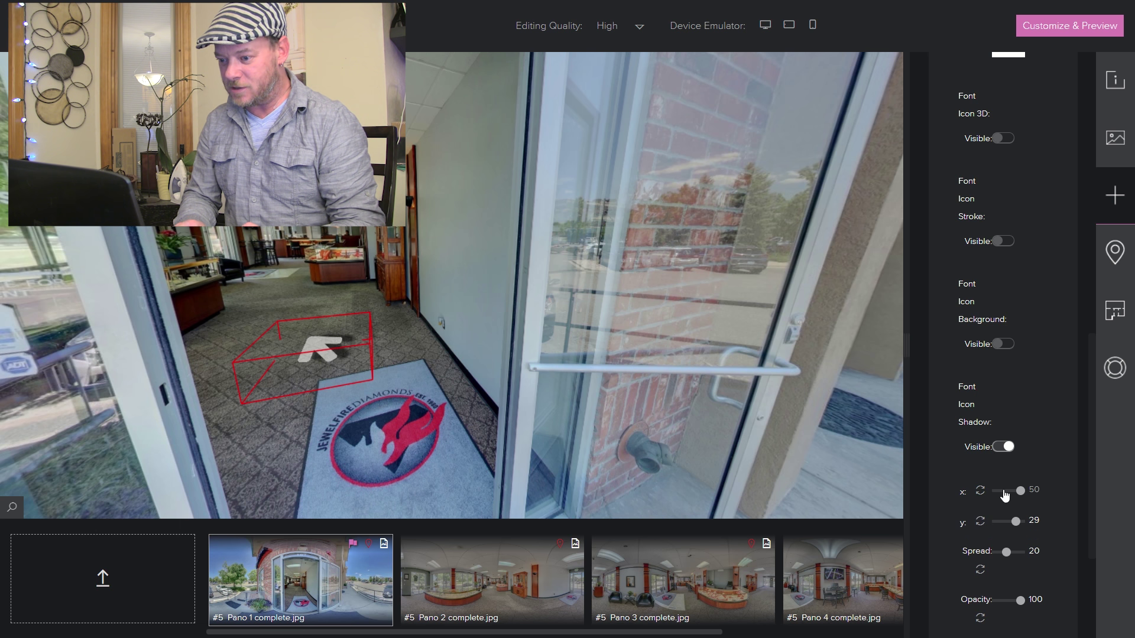
{"action": "left_click_drag", "start_coordinate": [1009, 491], "coordinate": [1006, 491]}
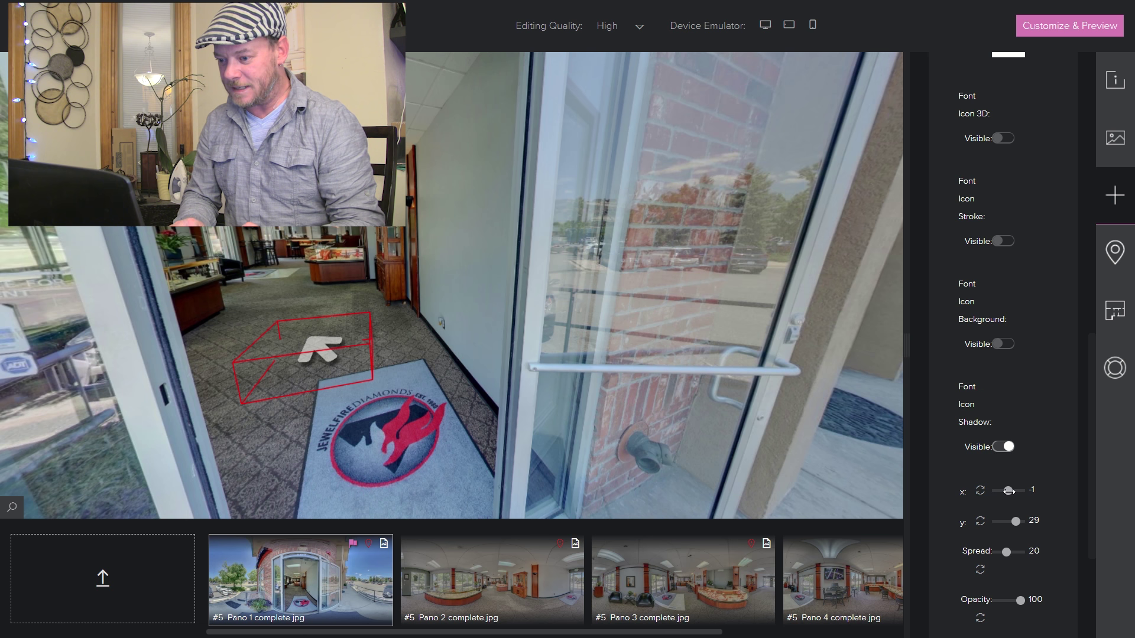
{"action": "left_click", "coordinate": [1011, 492]}
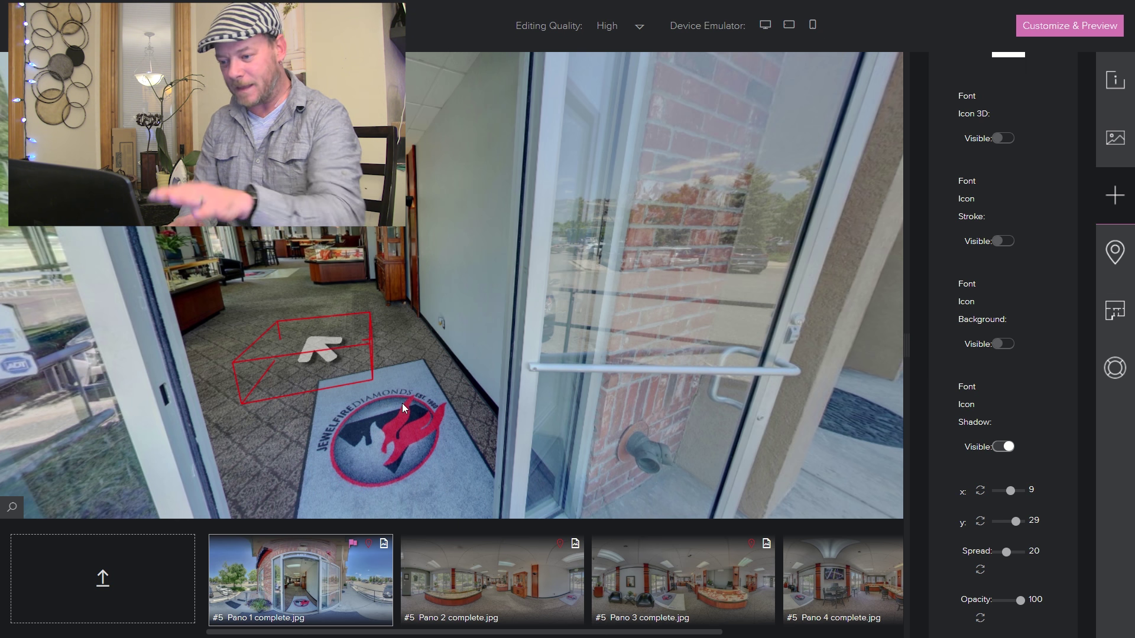
{"action": "mouse_move", "coordinate": [426, 384]}
{"action": "left_mouse_down"}
{"action": "mouse_move", "coordinate": [459, 377]}
{"action": "mouse_move", "coordinate": [421, 379]}
{"action": "left_mouse_up"}
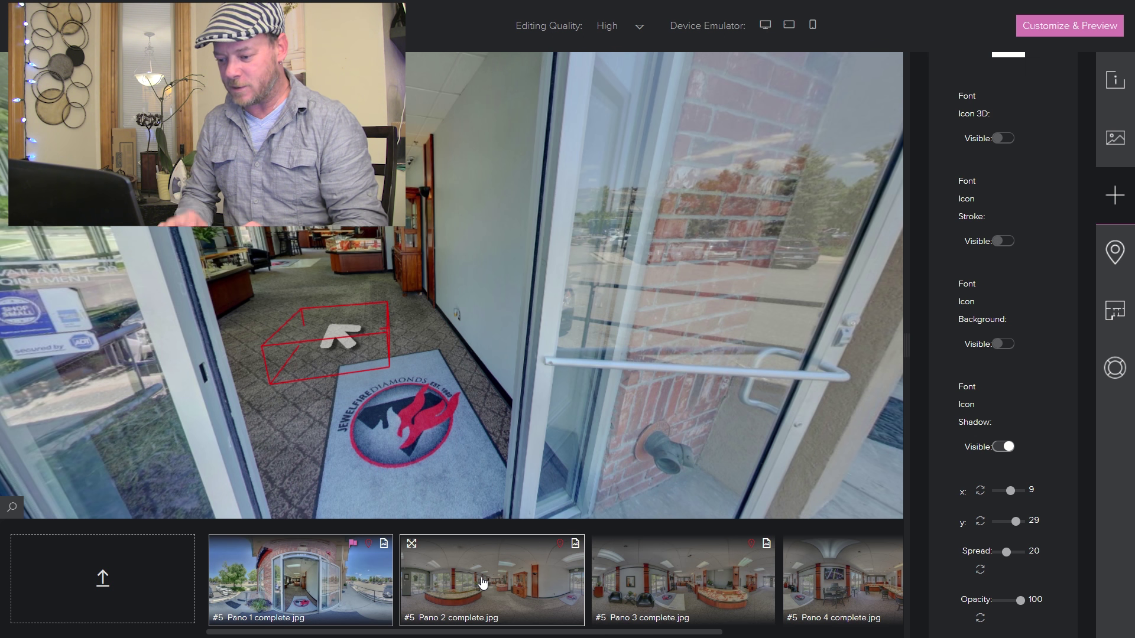
- Drop Pano 2 onto the entrance arrow and aim its arrival view down the showroom
{"action": "left_click_drag", "start_coordinate": [484, 585], "coordinate": [339, 332]}
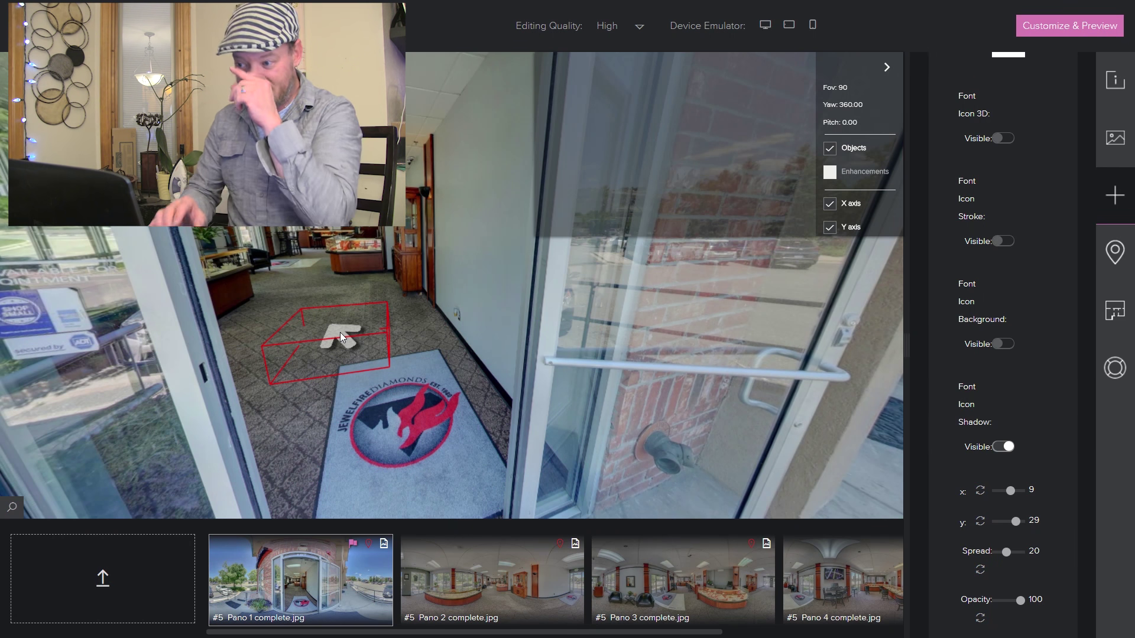
{"action": "left_click_drag", "start_coordinate": [722, 140], "coordinate": [724, 113]}
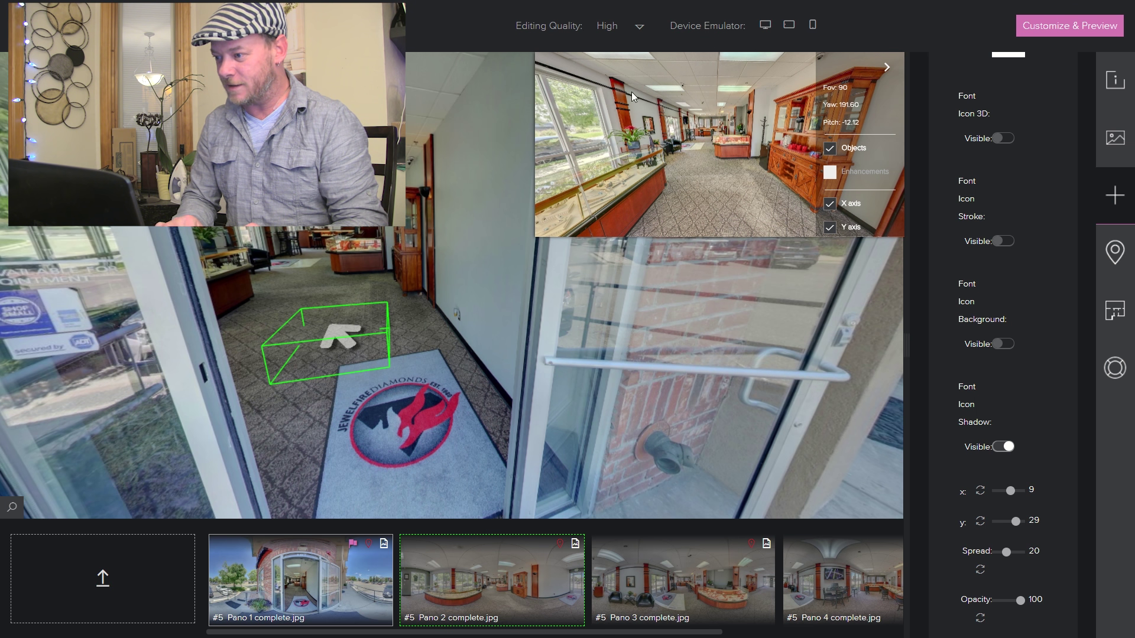
{"action": "left_click_drag", "start_coordinate": [709, 104], "coordinate": [761, 107]}
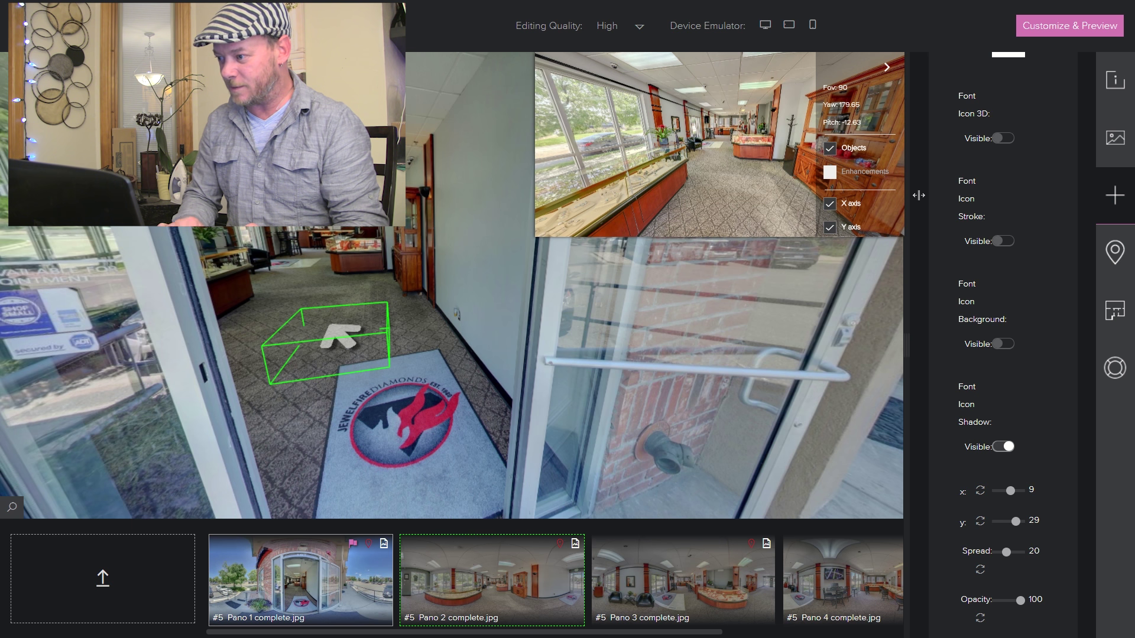
{"action": "left_click_drag", "start_coordinate": [661, 174], "coordinate": [654, 176]}
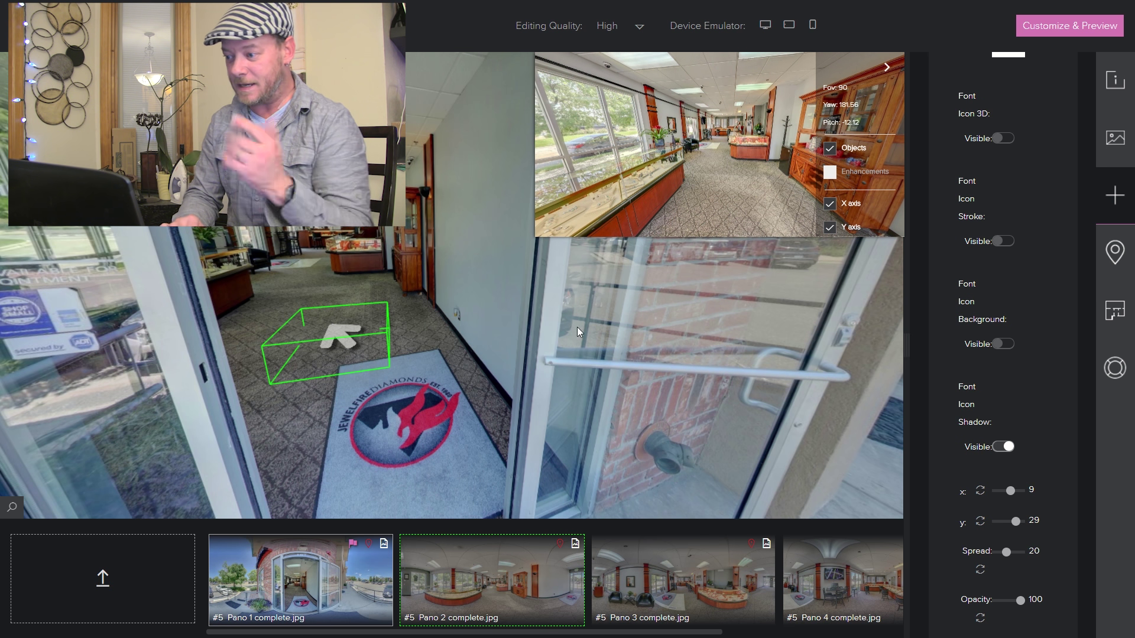
{"action": "mouse_move", "coordinate": [884, 69]}
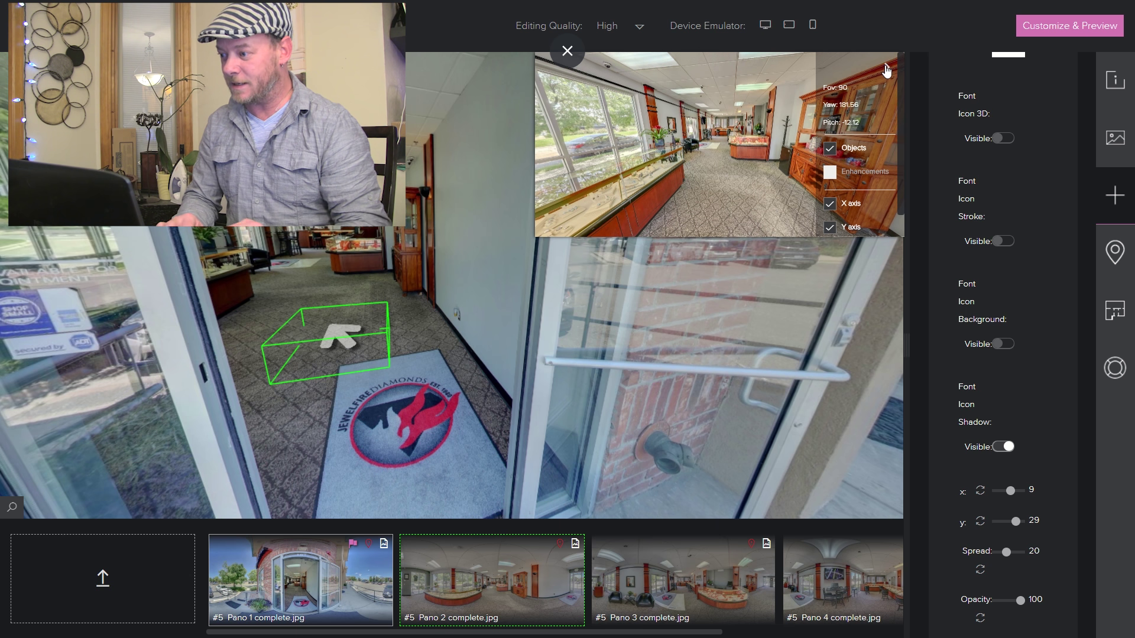
{"action": "left_click", "coordinate": [887, 70]}
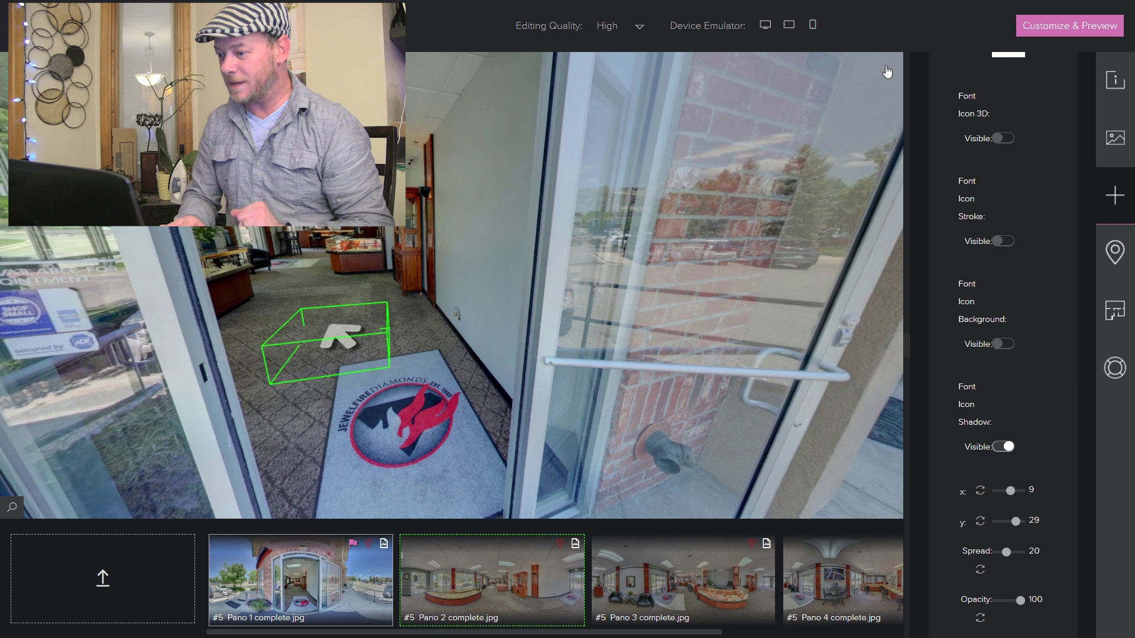
{"action": "left_click_drag", "start_coordinate": [329, 344], "coordinate": [337, 335]}
{"action": "left_click", "coordinate": [338, 337]}
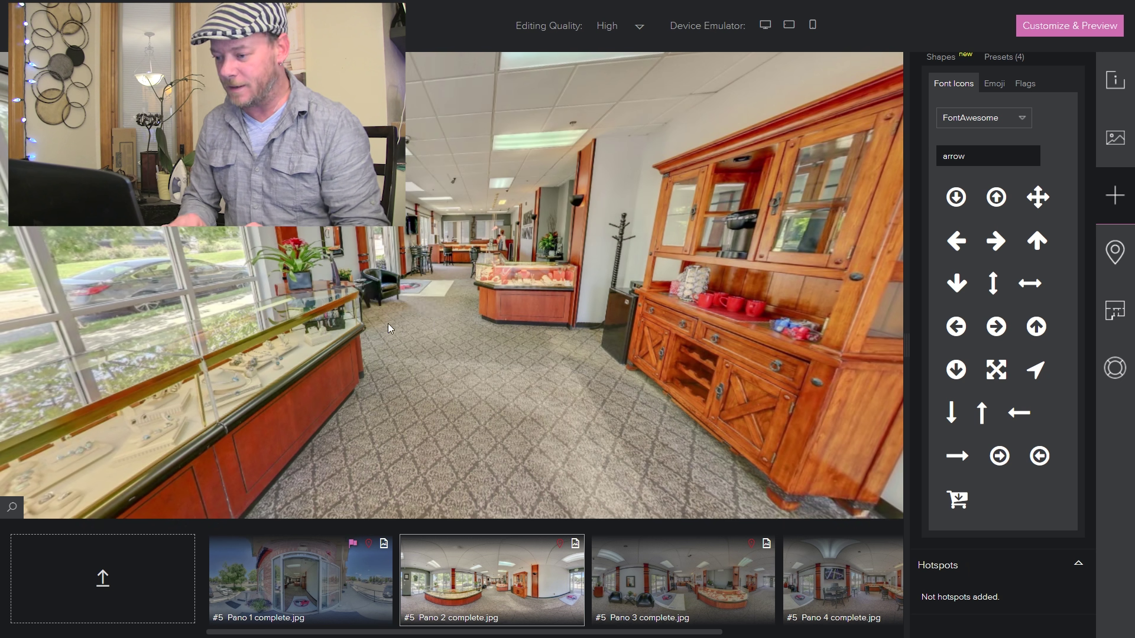
{"action": "left_click_drag", "start_coordinate": [338, 337], "coordinate": [165, 307]}
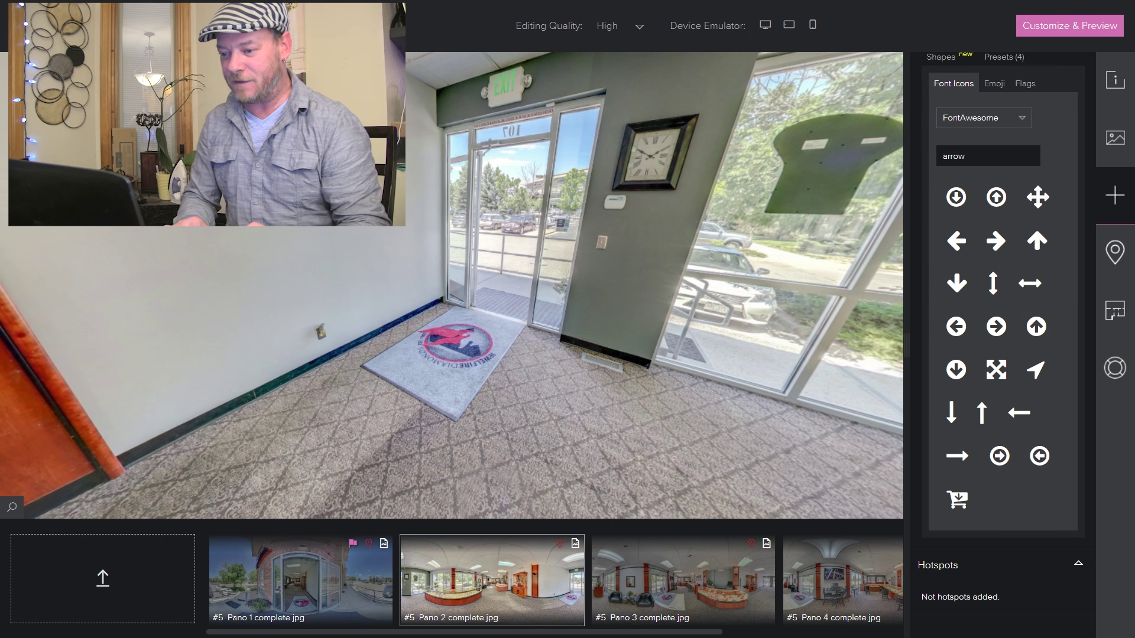
{"action": "left_click_drag", "start_coordinate": [354, 254], "coordinate": [576, 245]}
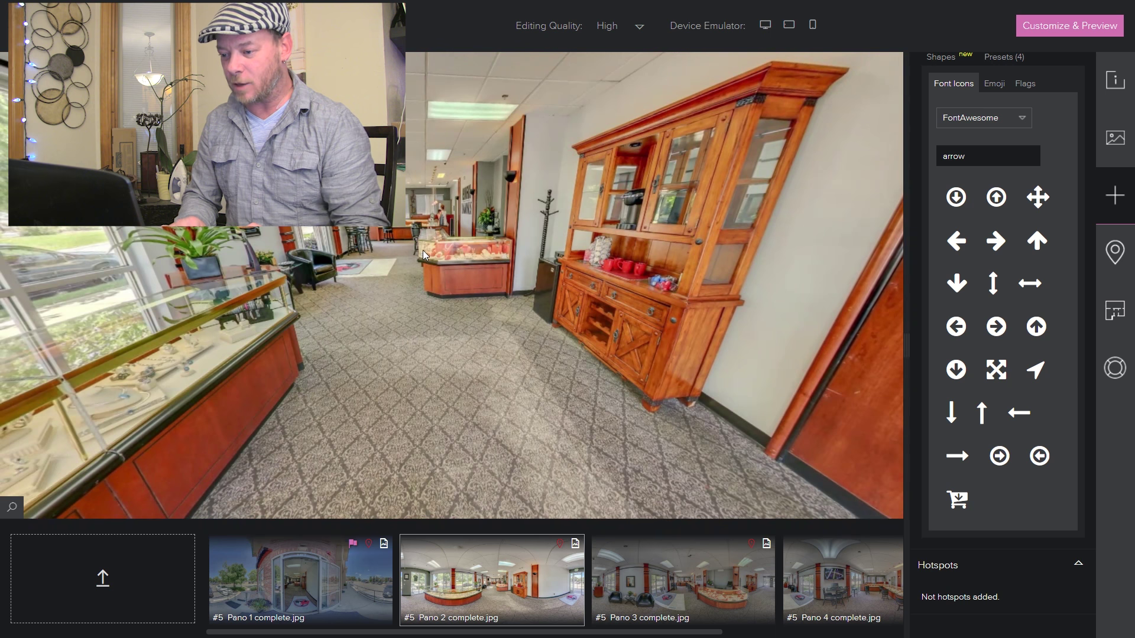
{"action": "left_click_drag", "start_coordinate": [430, 254], "coordinate": [484, 253]}
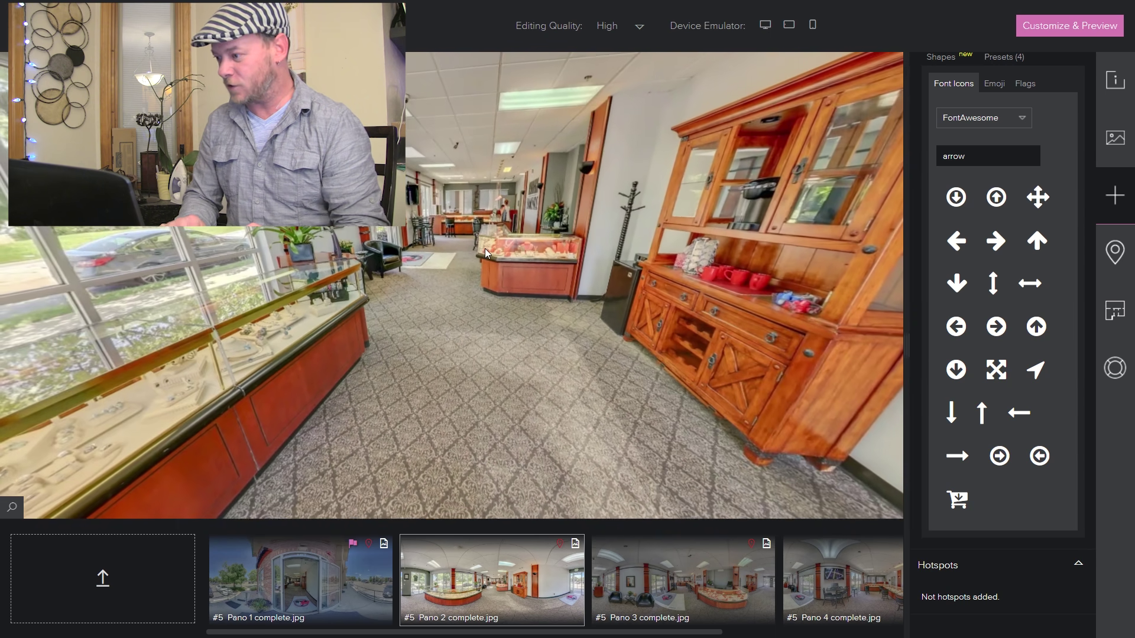
{"action": "left_click", "coordinate": [312, 588]}
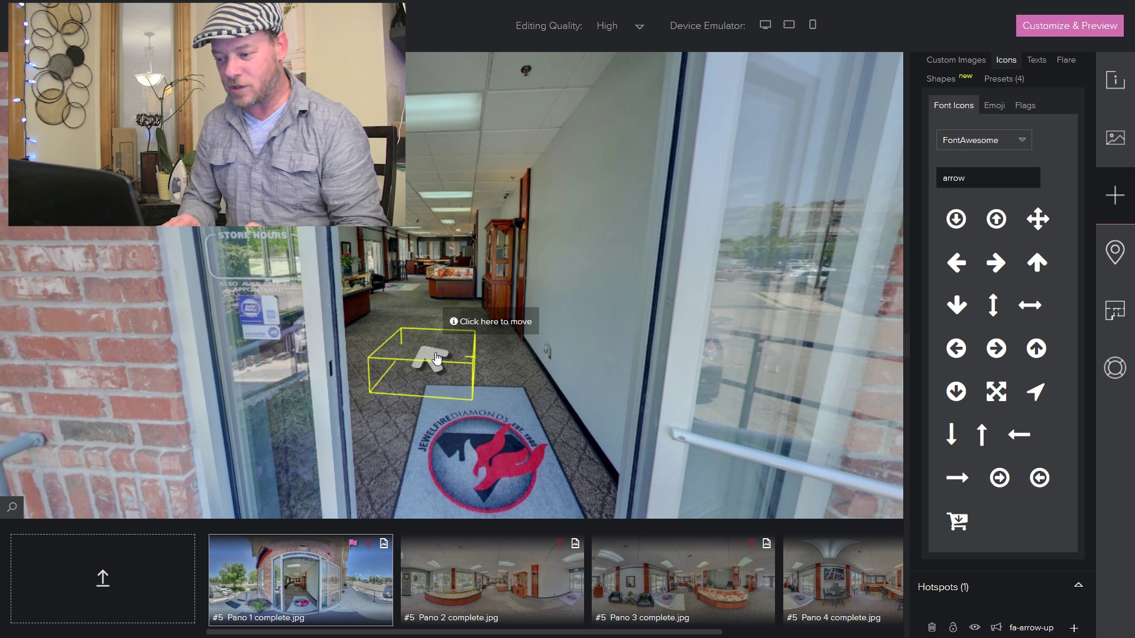
- Save the shadowed up-arrow hotspot as a preset and show the Presets list
{"action": "right_click", "coordinate": [436, 357]}
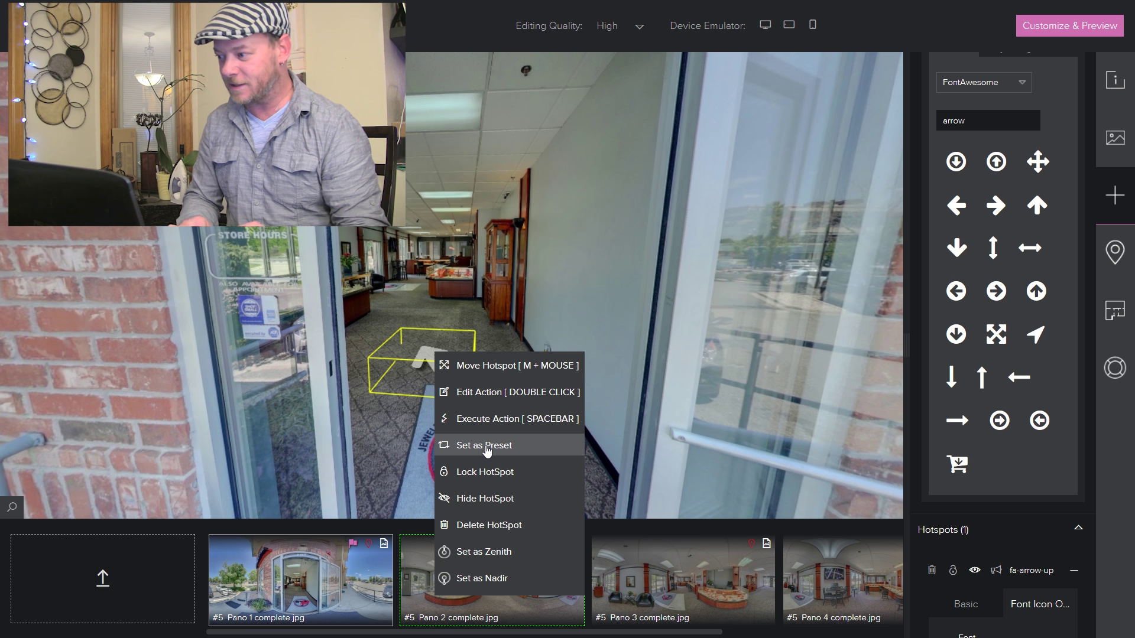
{"action": "left_click", "coordinate": [877, 319]}
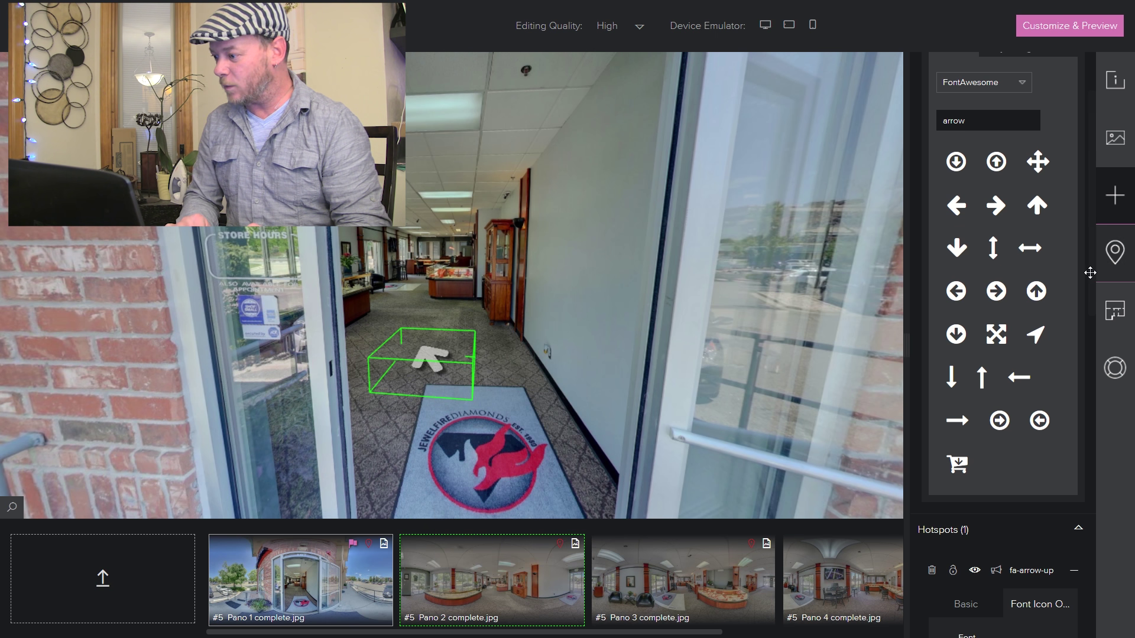
{"action": "right_click", "coordinate": [1088, 228]}
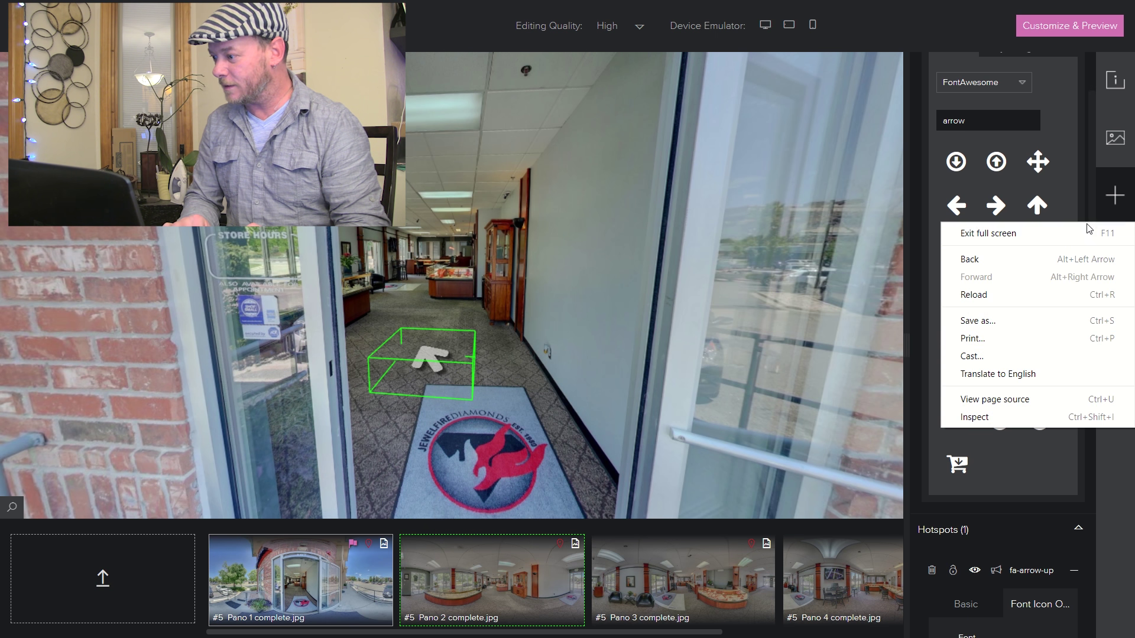
{"action": "left_click", "coordinate": [1089, 193]}
{"action": "scroll", "coordinate": [1093, 179], "scroll_direction": "up", "scroll_amount": 2}
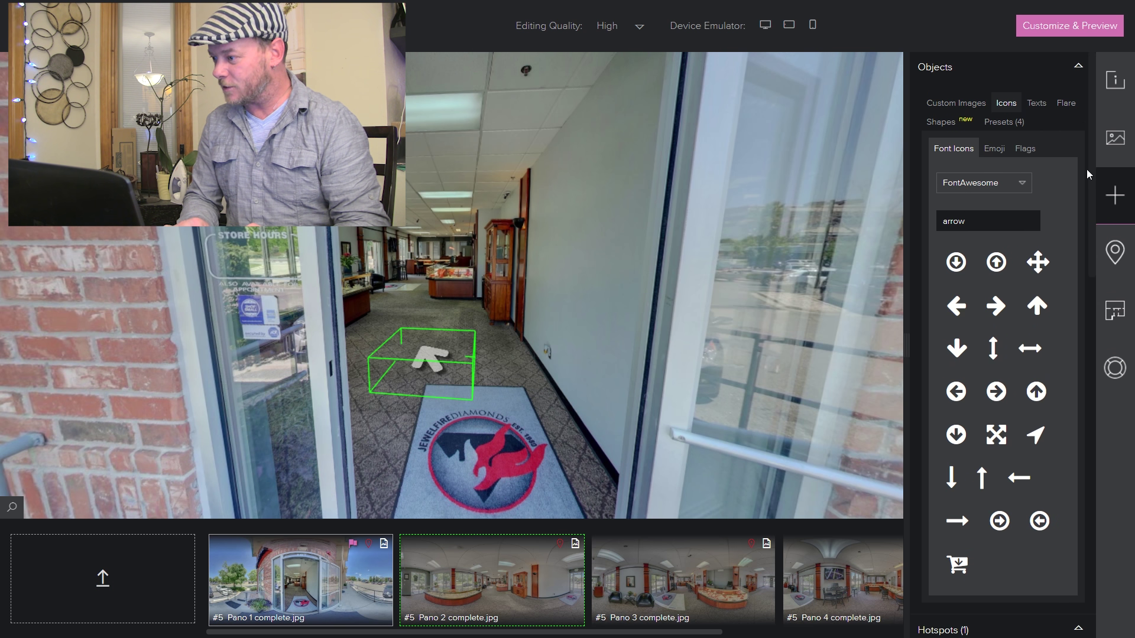
{"action": "left_click", "coordinate": [1004, 122]}
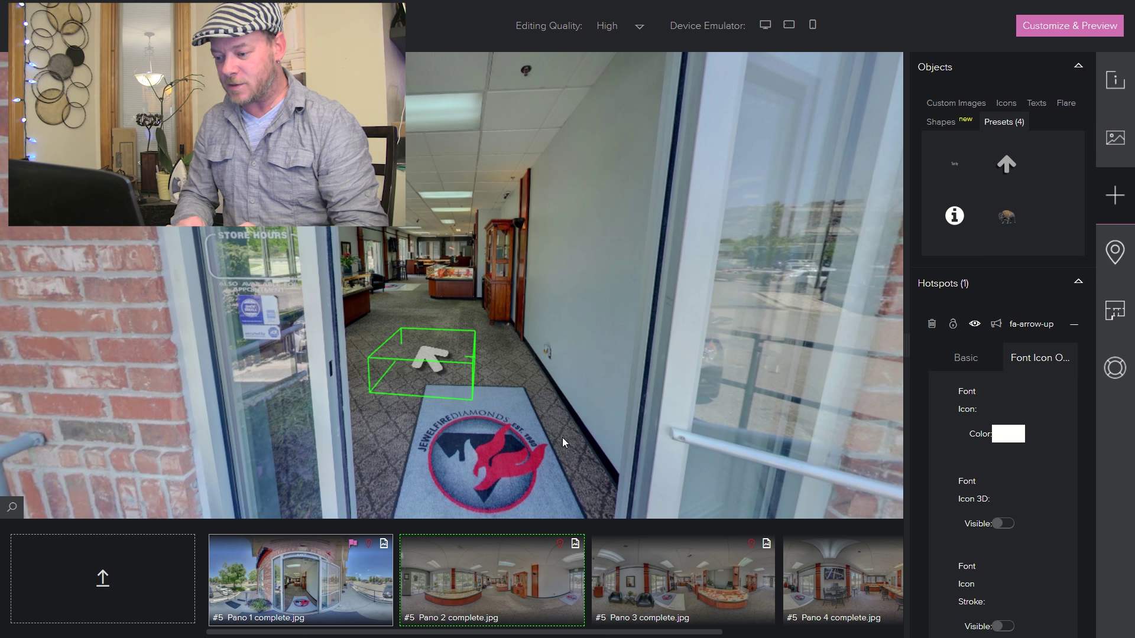
- Open Pano 2 and turn the view toward the wooden hutch and hallway
{"action": "left_click", "coordinate": [478, 586]}
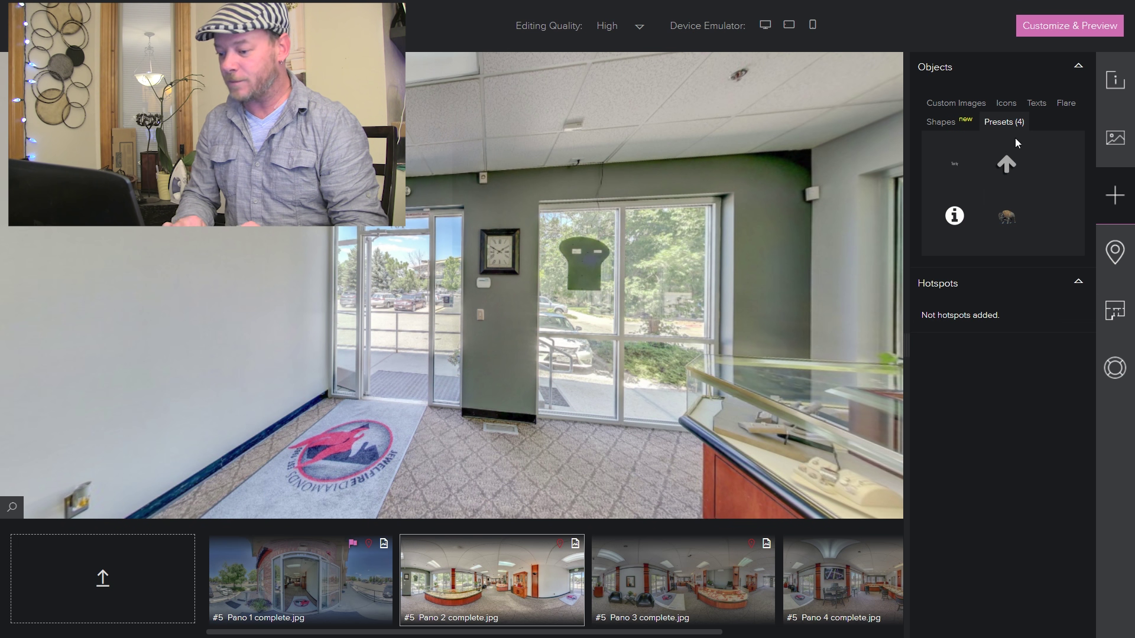
{"action": "left_click_drag", "start_coordinate": [609, 397], "coordinate": [115, 385]}
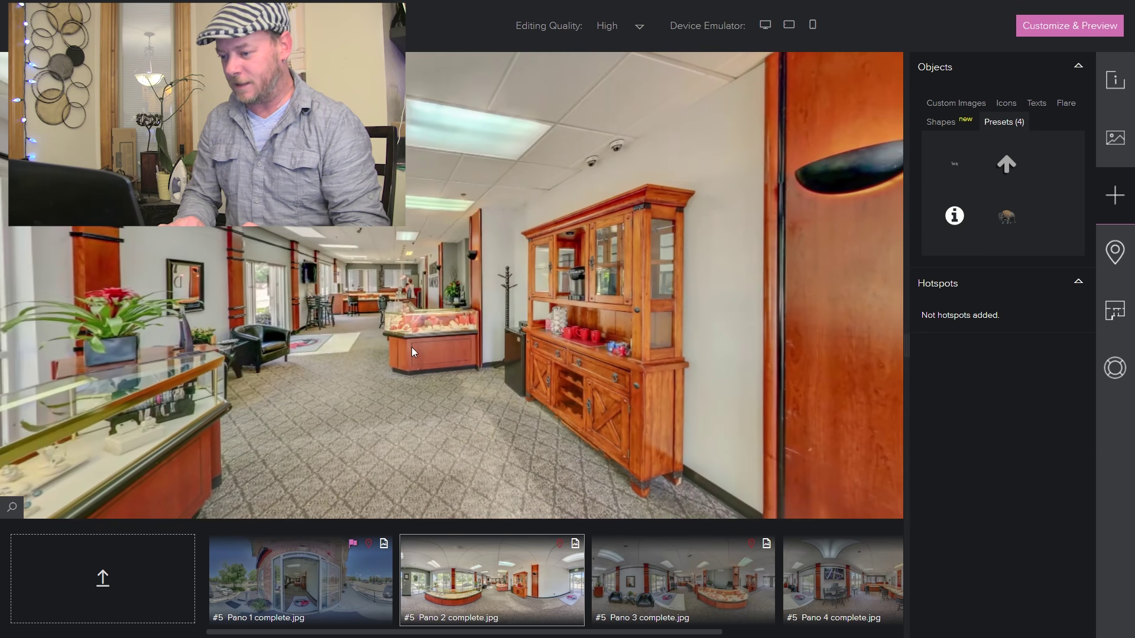
{"action": "left_click_drag", "start_coordinate": [449, 349], "coordinate": [507, 346]}
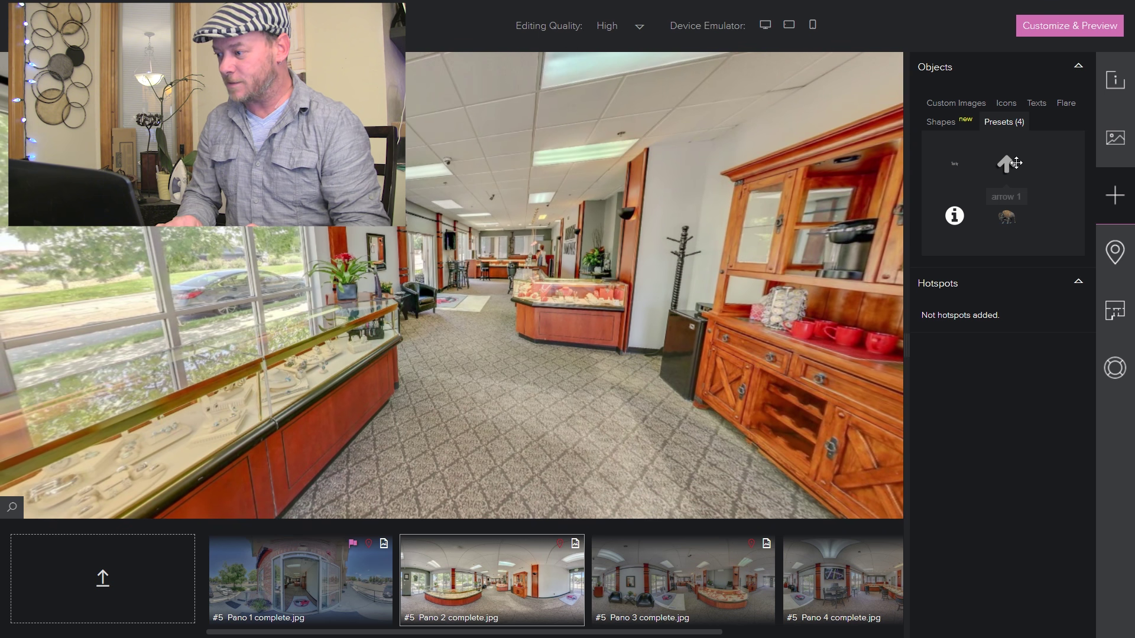
- Place the arrow preset on the floor, link it to Pano 3, and follow it
{"action": "left_click_drag", "start_coordinate": [1007, 164], "coordinate": [476, 342]}
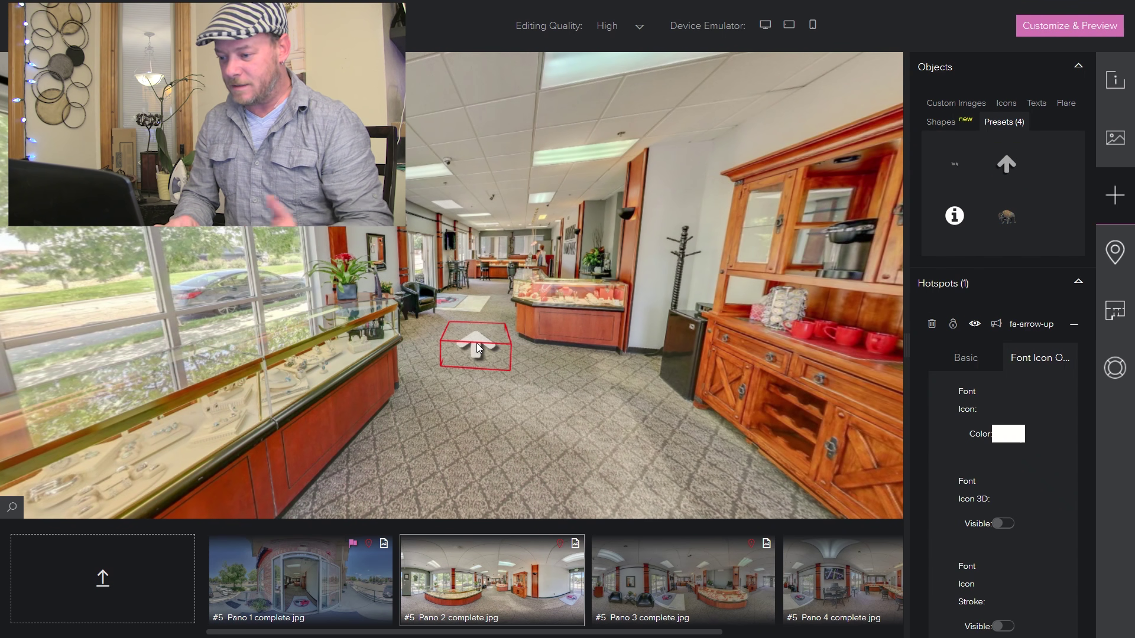
{"action": "left_click_drag", "start_coordinate": [641, 556], "coordinate": [477, 348]}
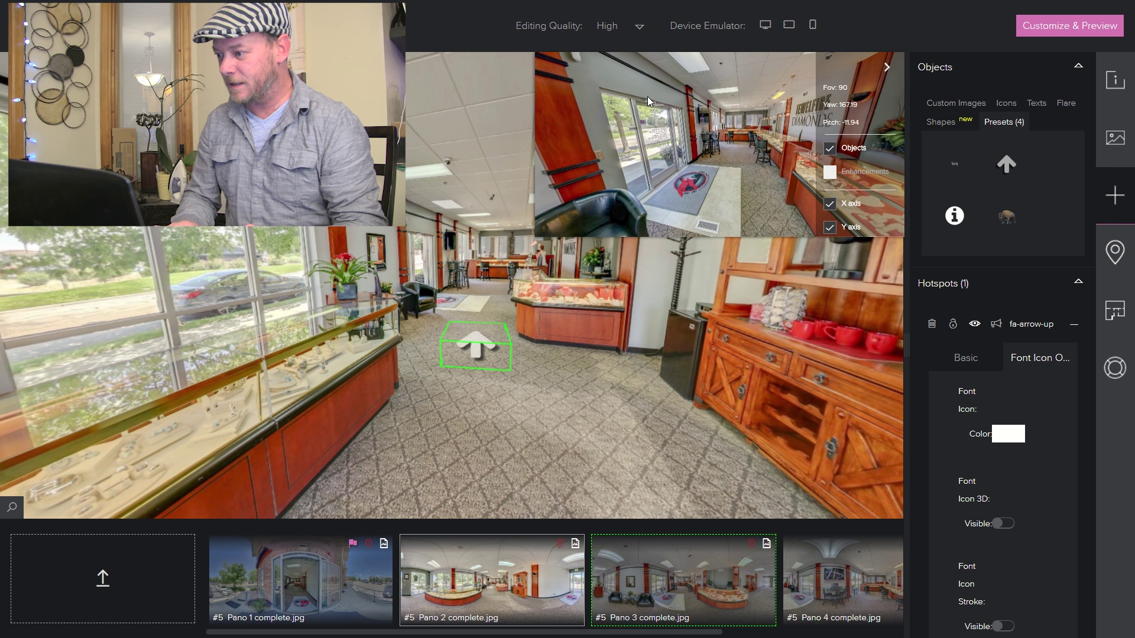
{"action": "left_click_drag", "start_coordinate": [646, 100], "coordinate": [658, 101]}
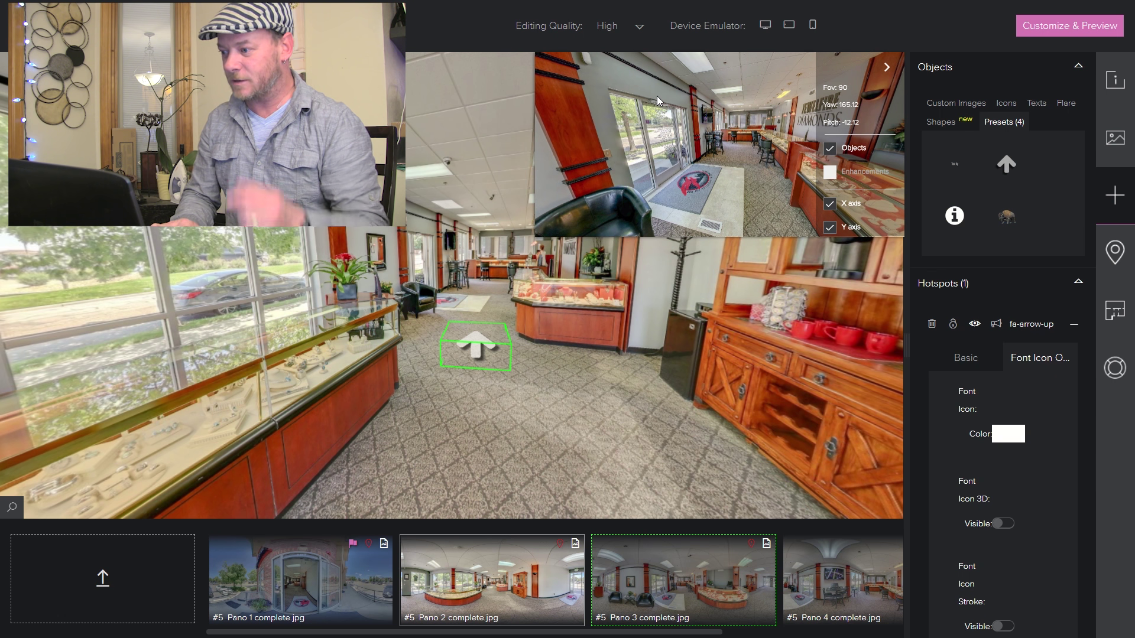
{"action": "left_click", "coordinate": [475, 345]}
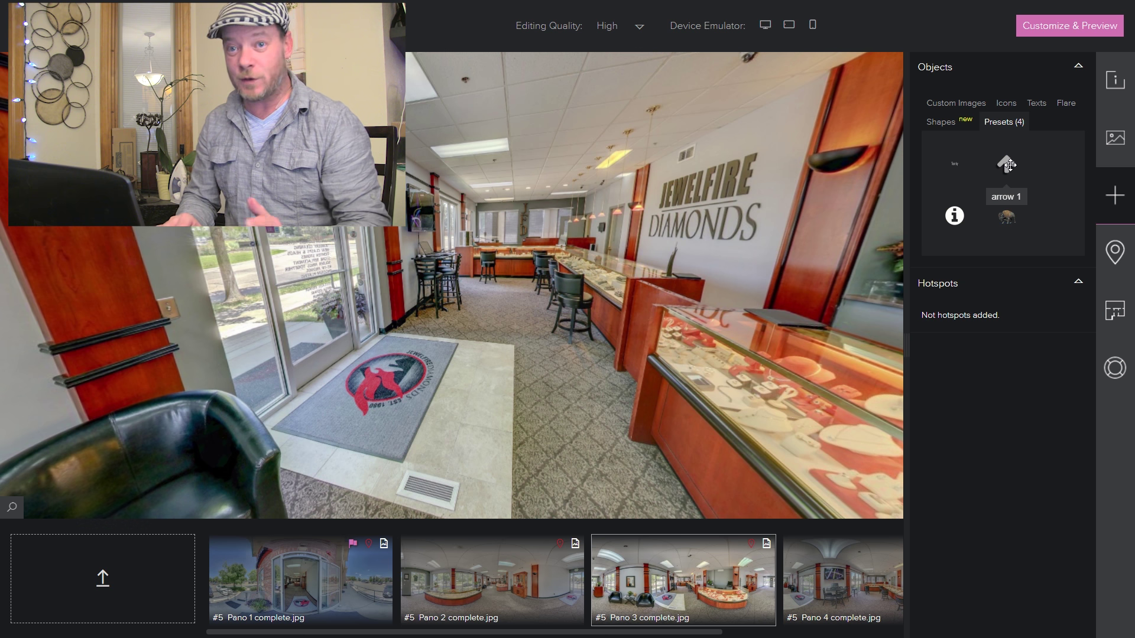
- Add the arrow preset in Pano 3, follow it, and face the Jewelfire Diamonds counter
{"action": "left_click_drag", "start_coordinate": [1009, 165], "coordinate": [507, 321]}
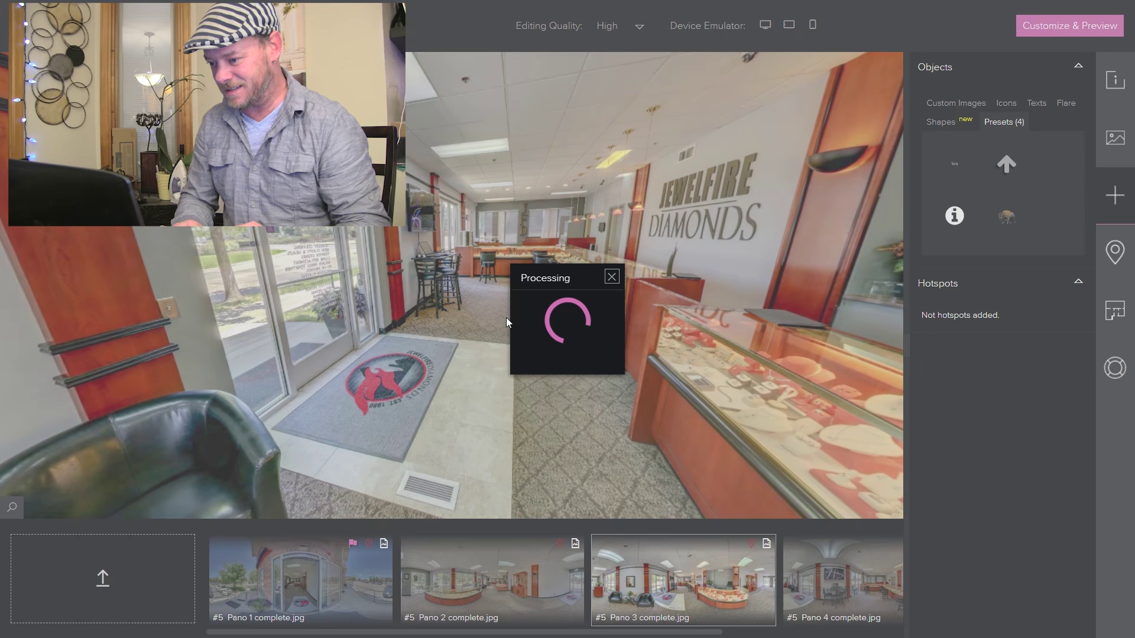
{"action": "left_click", "coordinate": [552, 133]}
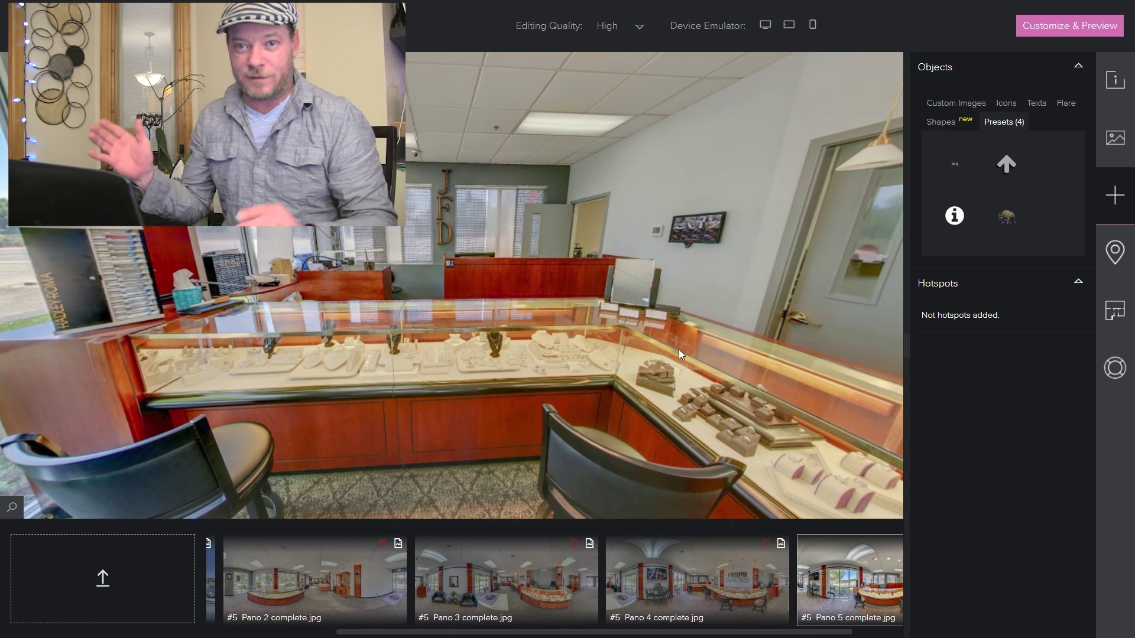
{"action": "left_click_drag", "start_coordinate": [815, 337], "coordinate": [488, 336]}
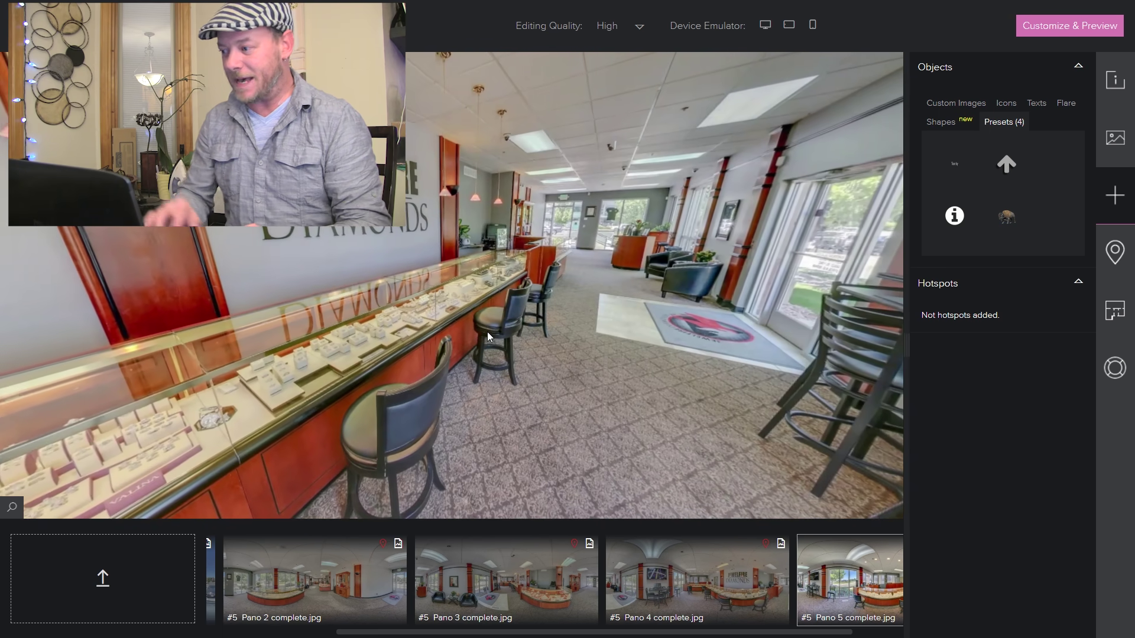
- Run Panoramas Backwards Auto-linking in Project Properties to create 4 return links
{"action": "left_click", "coordinate": [1115, 137]}
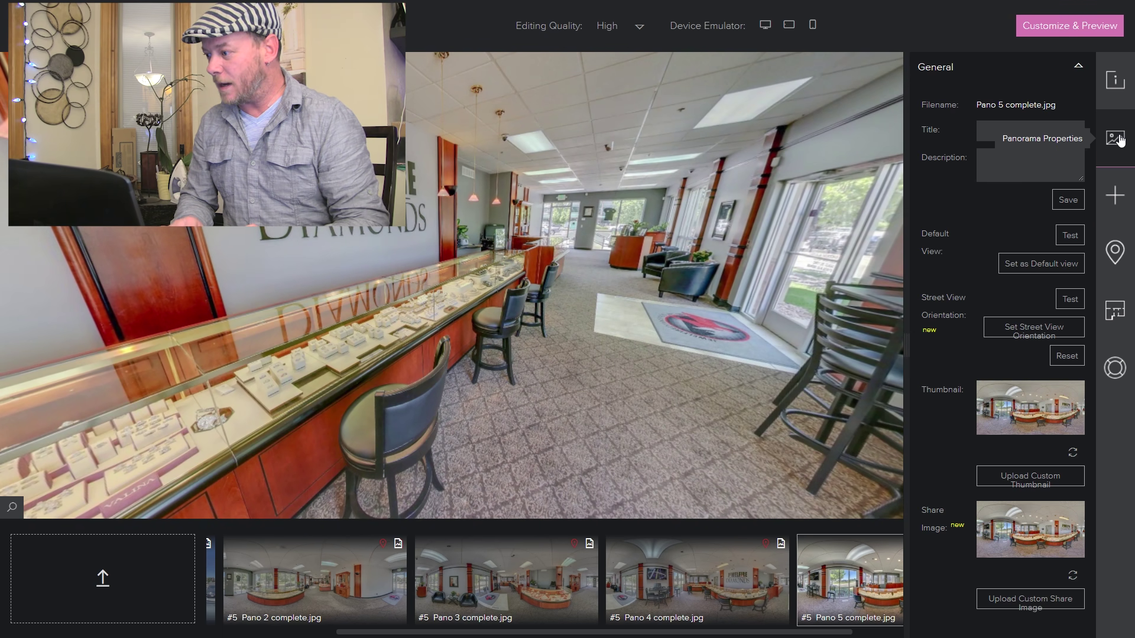
{"action": "left_click", "coordinate": [1116, 73]}
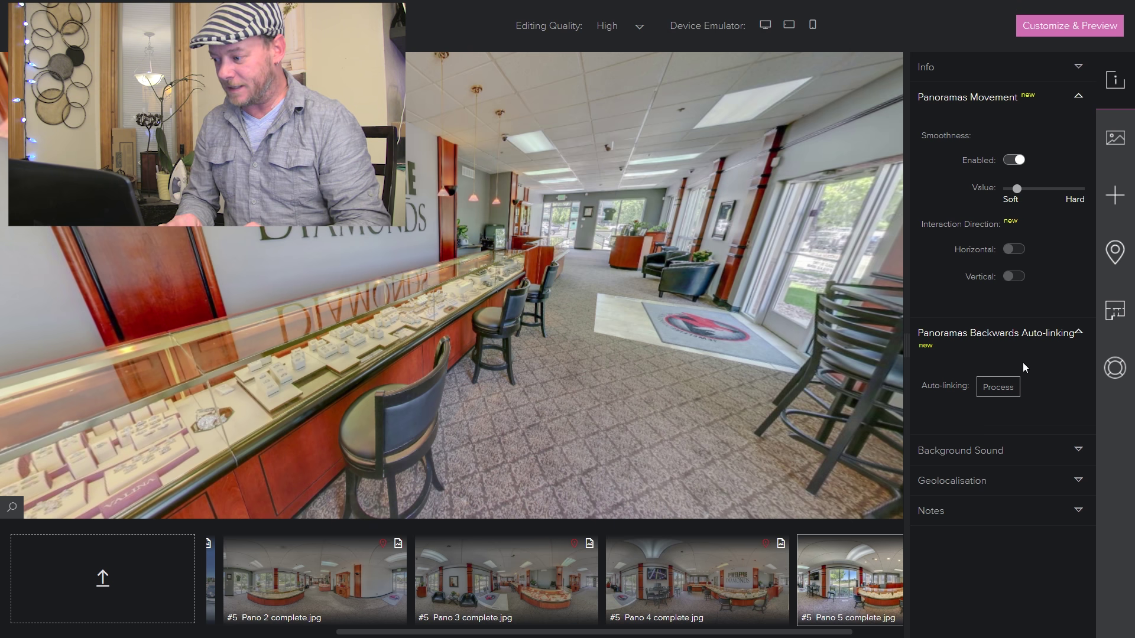
{"action": "left_click", "coordinate": [998, 387]}
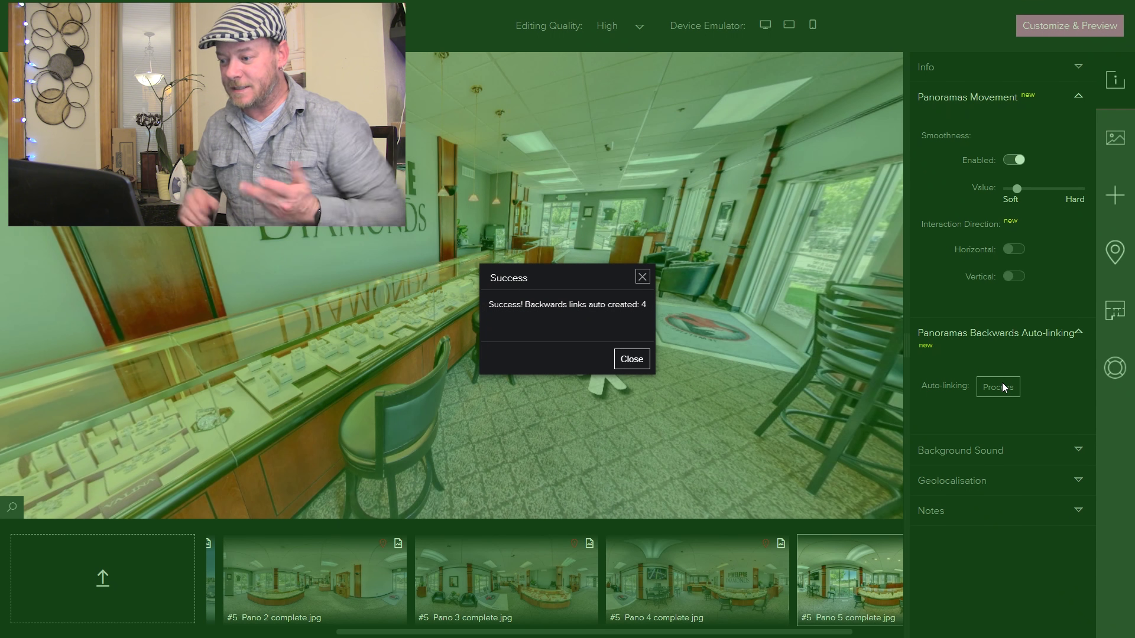
{"action": "left_click", "coordinate": [636, 358]}
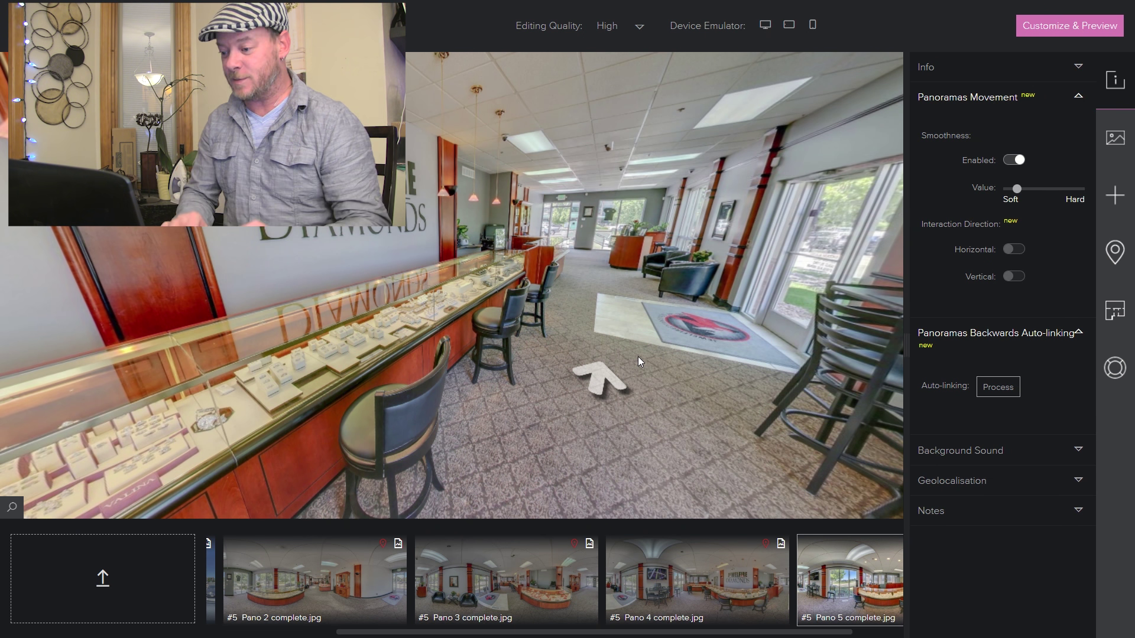
- Move Pano 5's return arrow slightly up and right on the floor
{"action": "left_click_drag", "start_coordinate": [644, 285], "coordinate": [544, 280]}
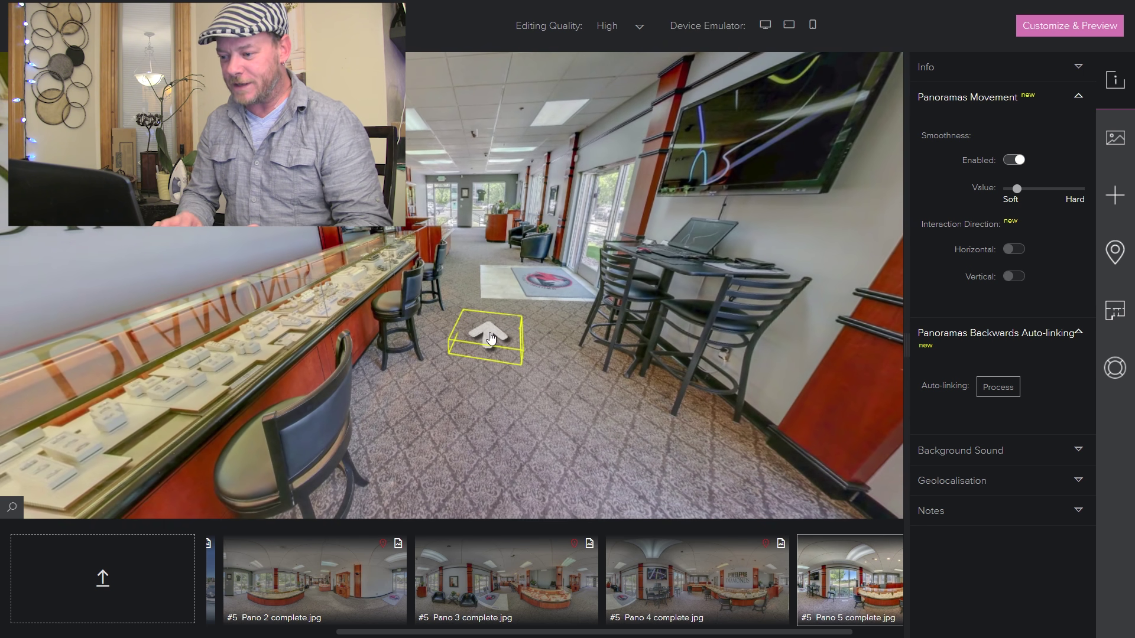
{"action": "right_click", "coordinate": [491, 335]}
{"action": "left_click", "coordinate": [501, 338]}
{"action": "left_click_drag", "start_coordinate": [501, 338], "coordinate": [517, 323]}
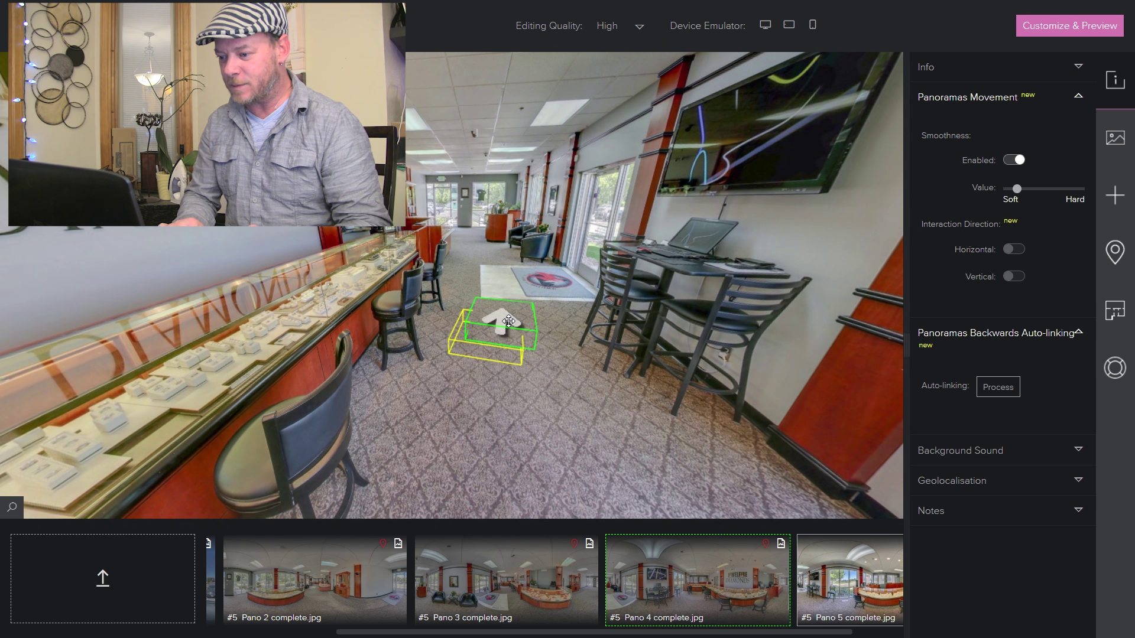
- Rotate the return arrow to -9 around Z in its Basic properties
{"action": "left_click", "coordinate": [1114, 196]}
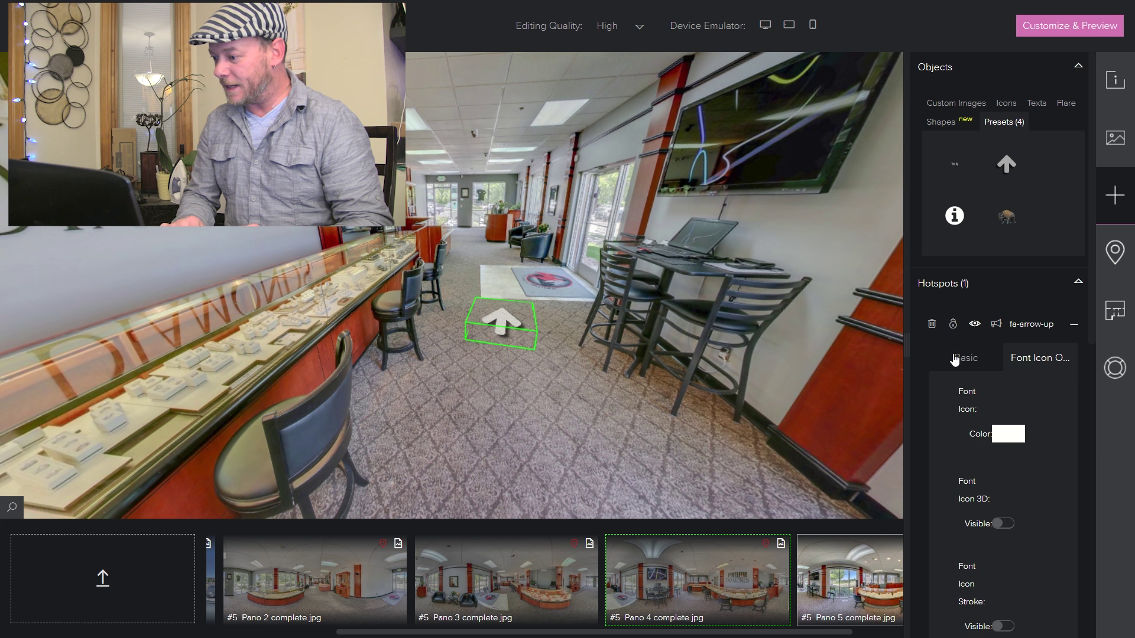
{"action": "left_click", "coordinate": [954, 359]}
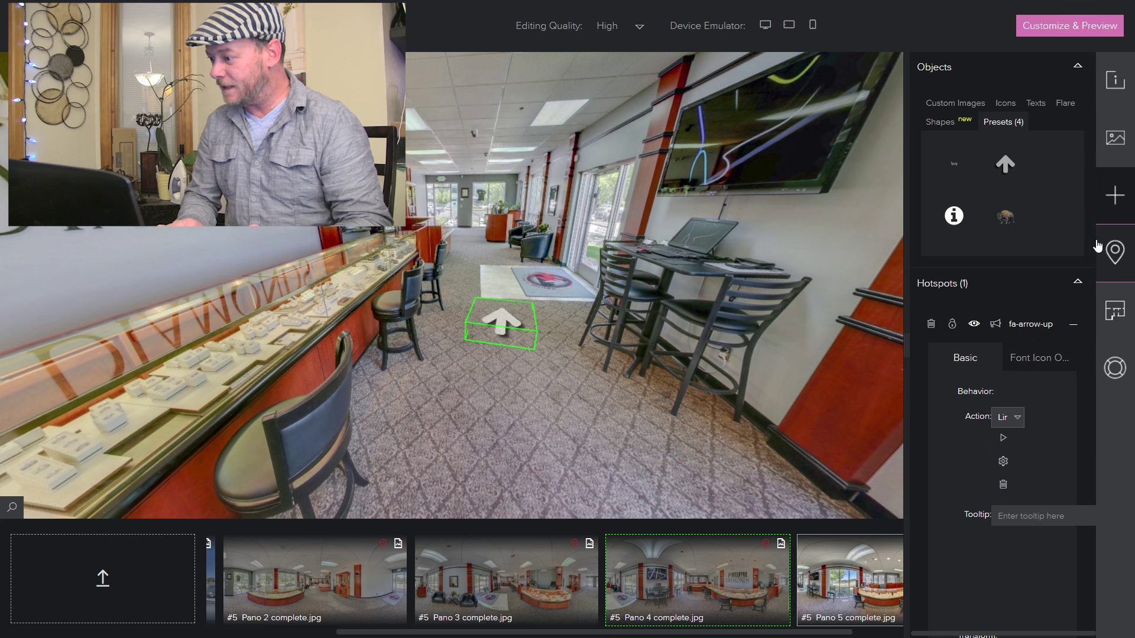
{"action": "scroll", "coordinate": [1094, 319], "scroll_direction": "down", "scroll_amount": 5}
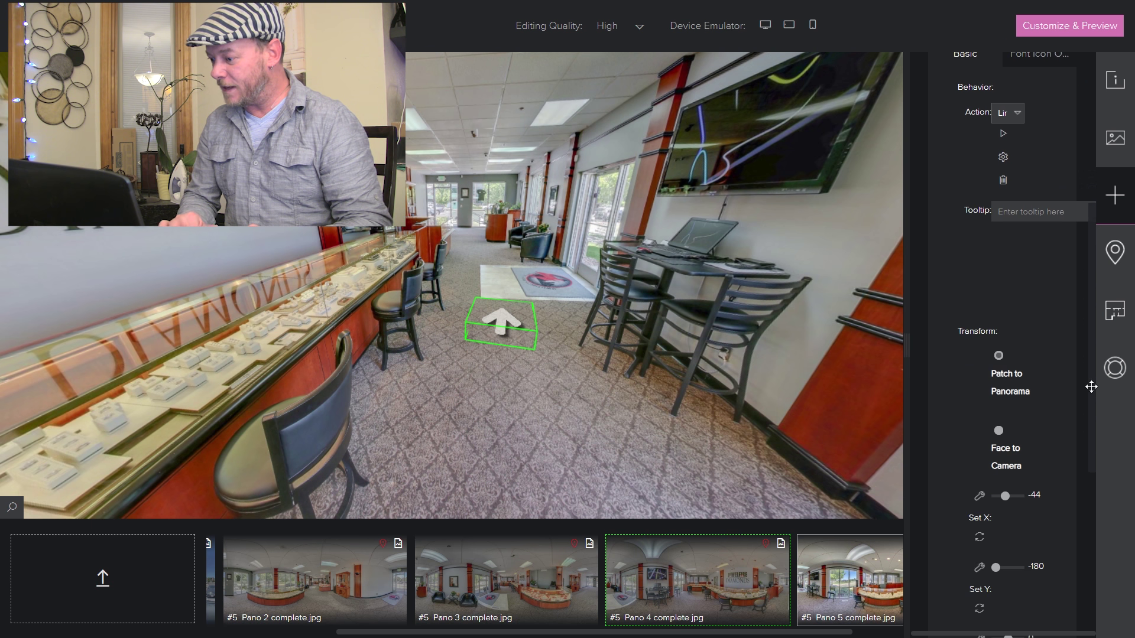
{"action": "scroll", "coordinate": [1091, 387], "scroll_direction": "down", "scroll_amount": 3}
{"action": "left_click_drag", "start_coordinate": [1007, 512], "coordinate": [1008, 513]}
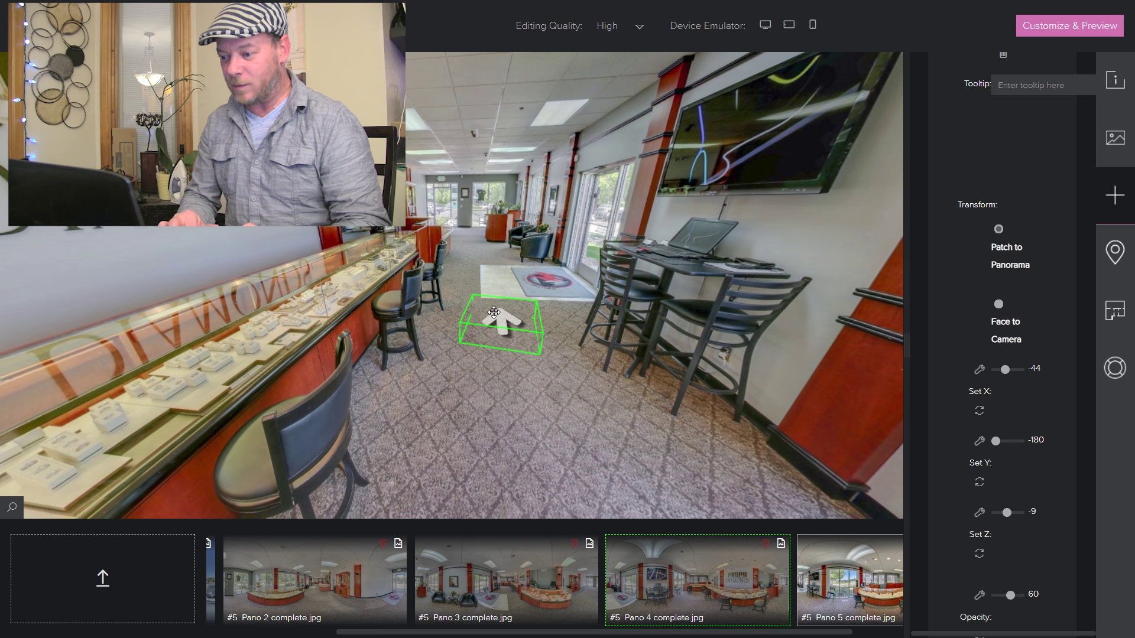
- Follow the arrows back through Pano 4 and Pano 3, then open Pano 2
{"action": "left_click", "coordinate": [499, 324]}
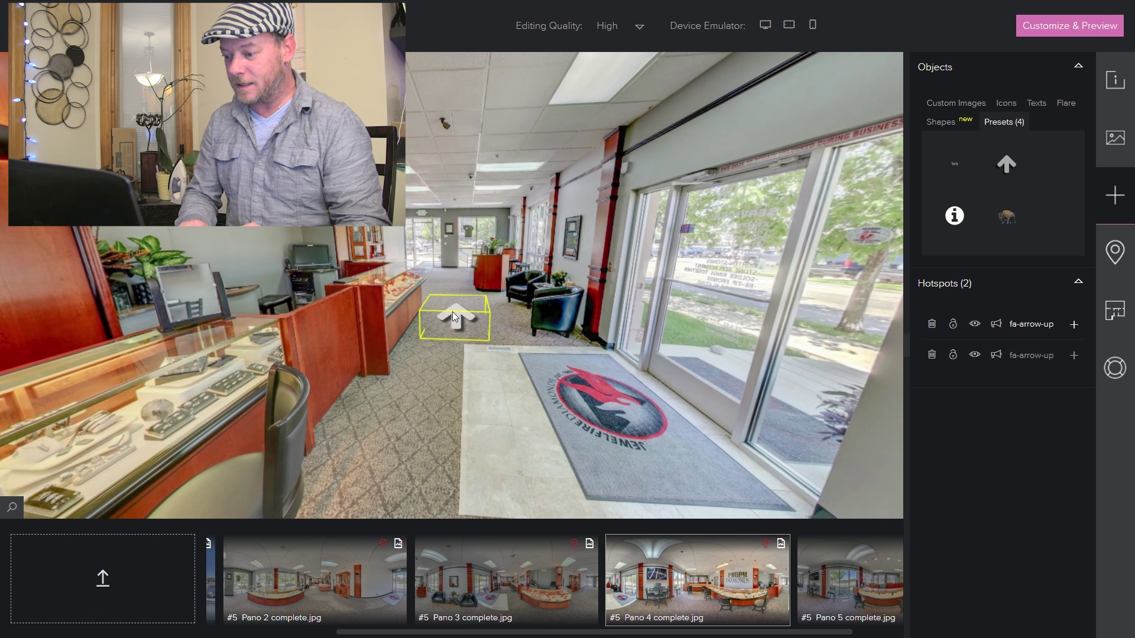
{"action": "left_click", "coordinate": [454, 318]}
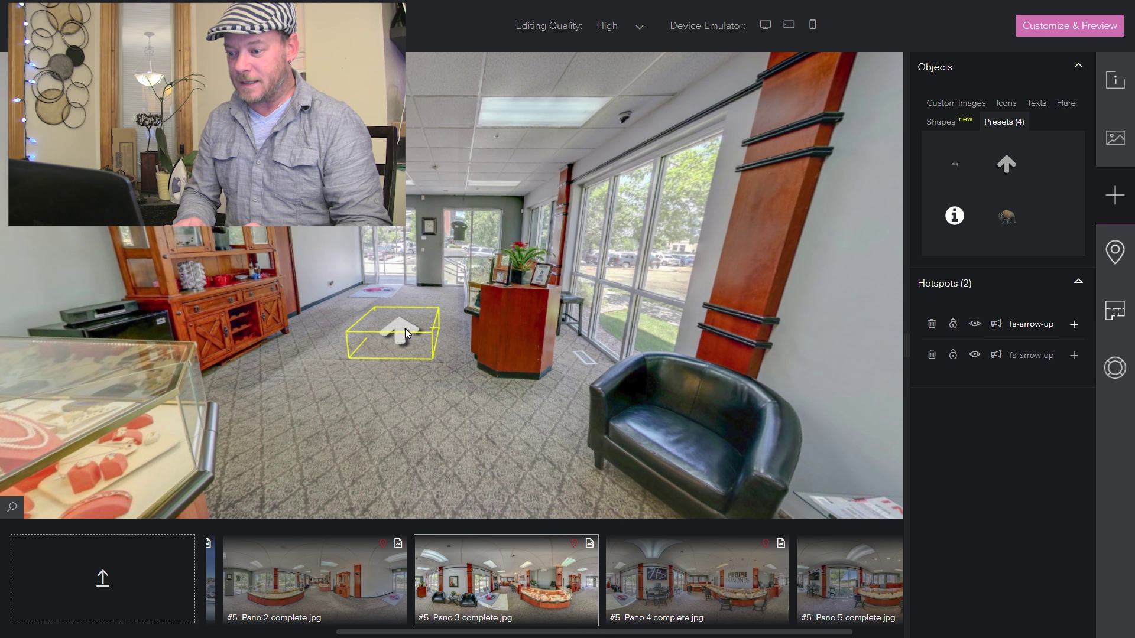
{"action": "left_click", "coordinate": [404, 337]}
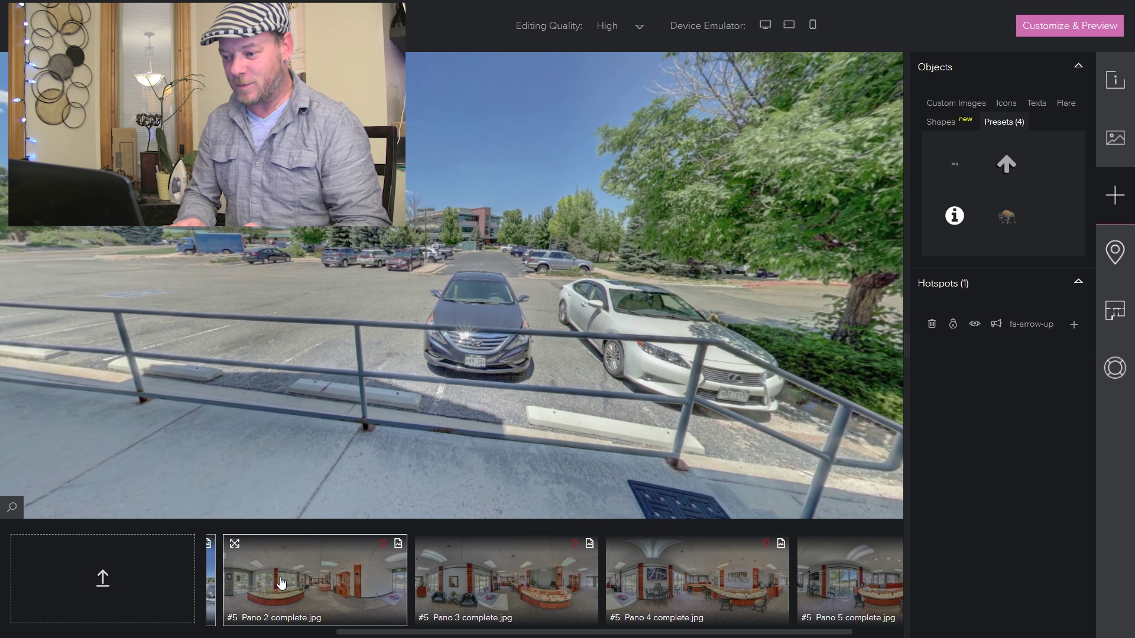
{"action": "left_click", "coordinate": [282, 584]}
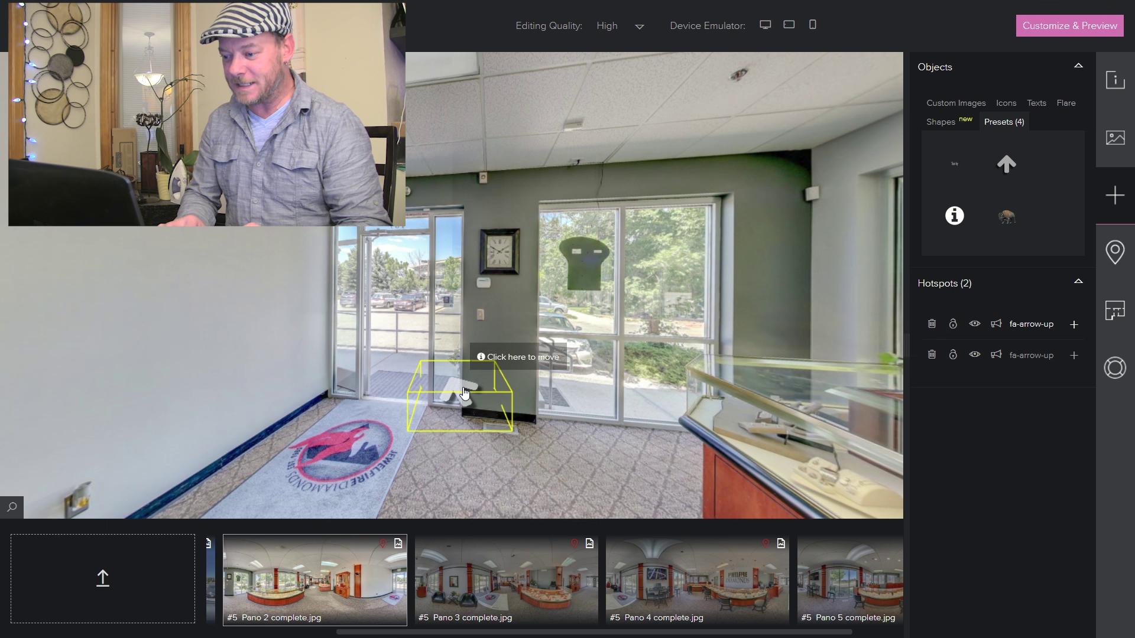
- Move Pano 2's arrow hotspot further left onto the entrance rug
{"action": "right_click", "coordinate": [464, 388]}
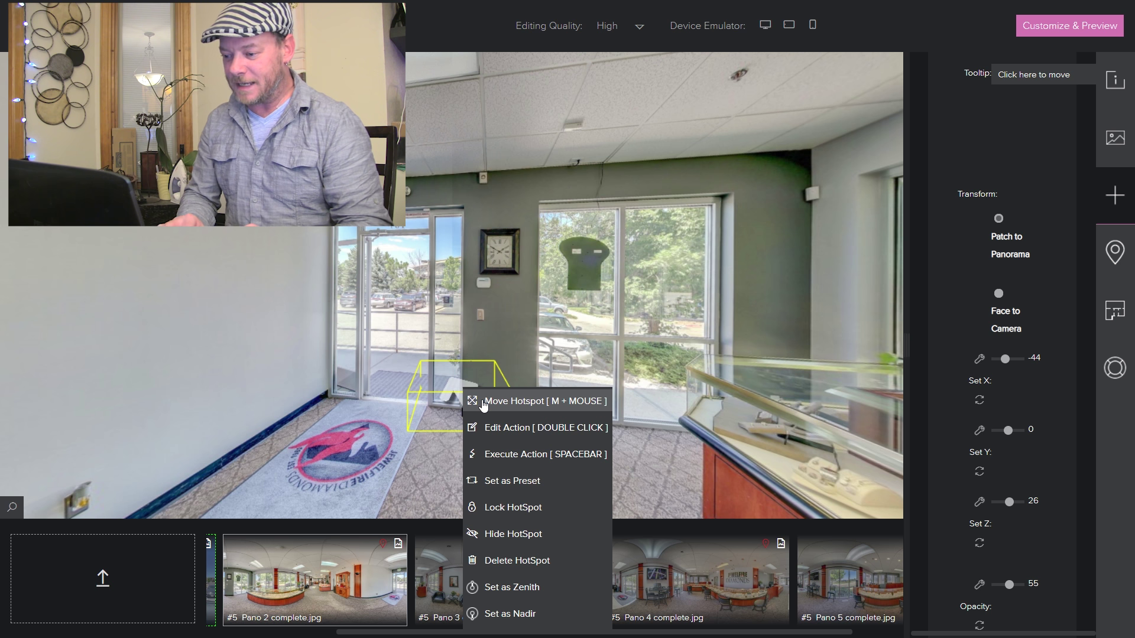
{"action": "left_click", "coordinate": [484, 402]}
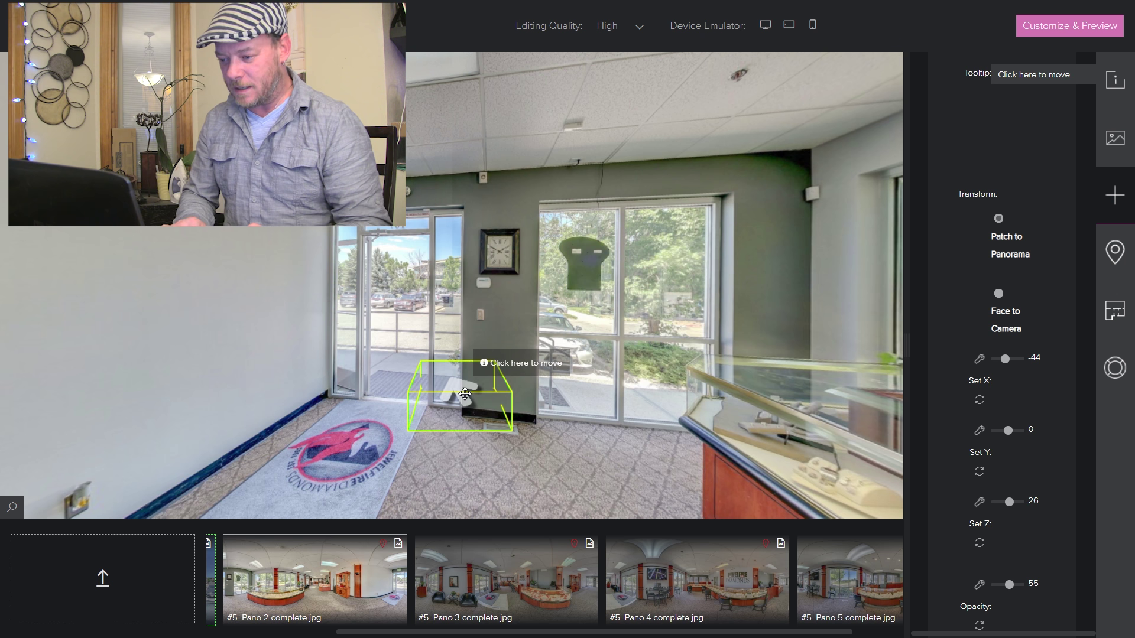
{"action": "left_click", "coordinate": [380, 419]}
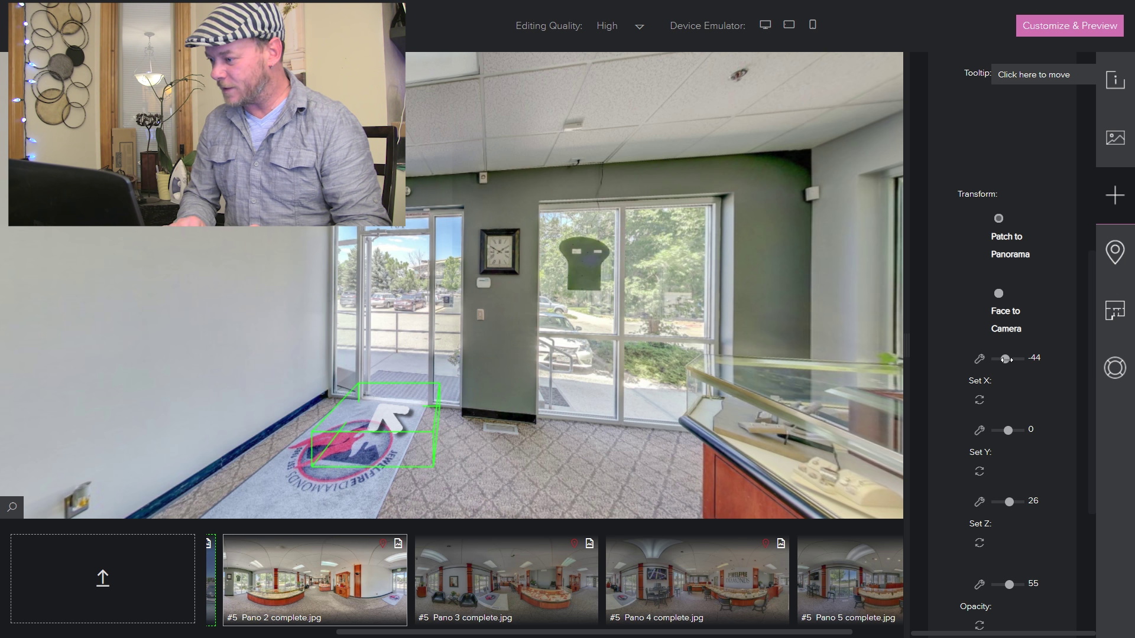
- Rotate the arrow slightly around Z and follow it out to Pano 1
{"action": "left_click_drag", "start_coordinate": [1009, 501], "coordinate": [1007, 501]}
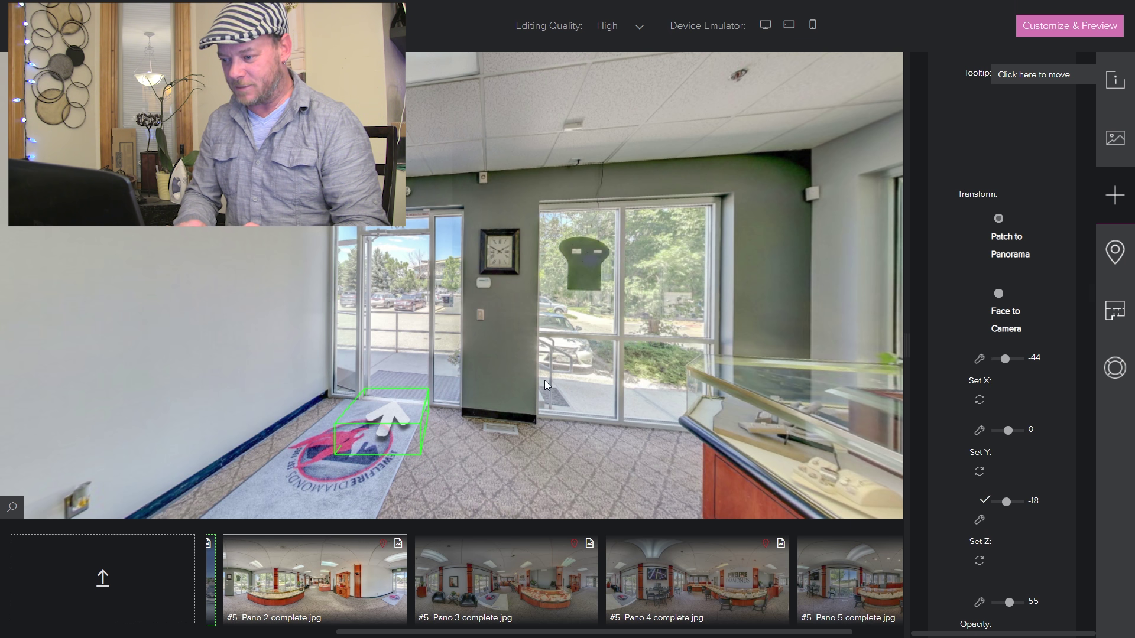
{"action": "left_click", "coordinate": [521, 443]}
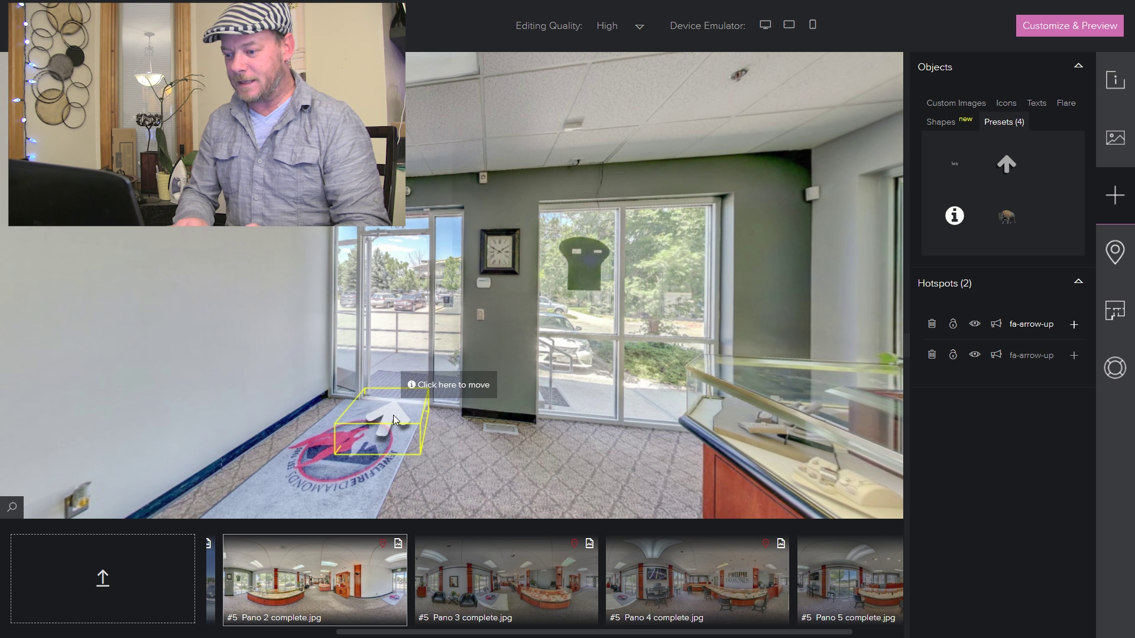
{"action": "left_click", "coordinate": [395, 420]}
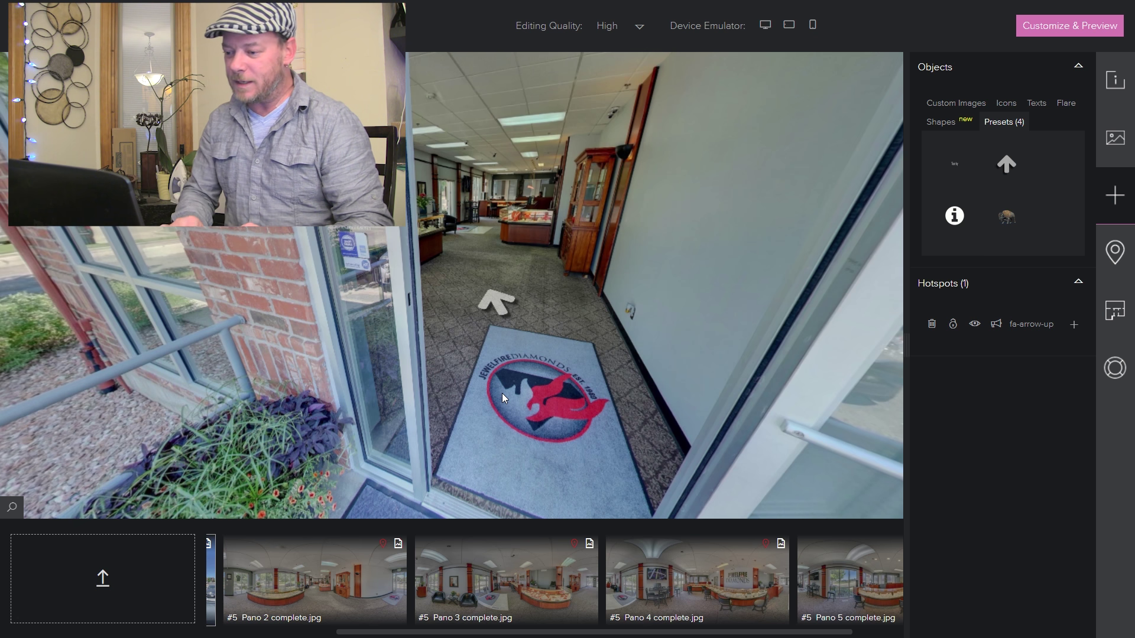
- Follow Pano 1's up-arrow back into Pano 2 and turn toward the wall
{"action": "left_click_drag", "start_coordinate": [579, 322], "coordinate": [578, 406]}
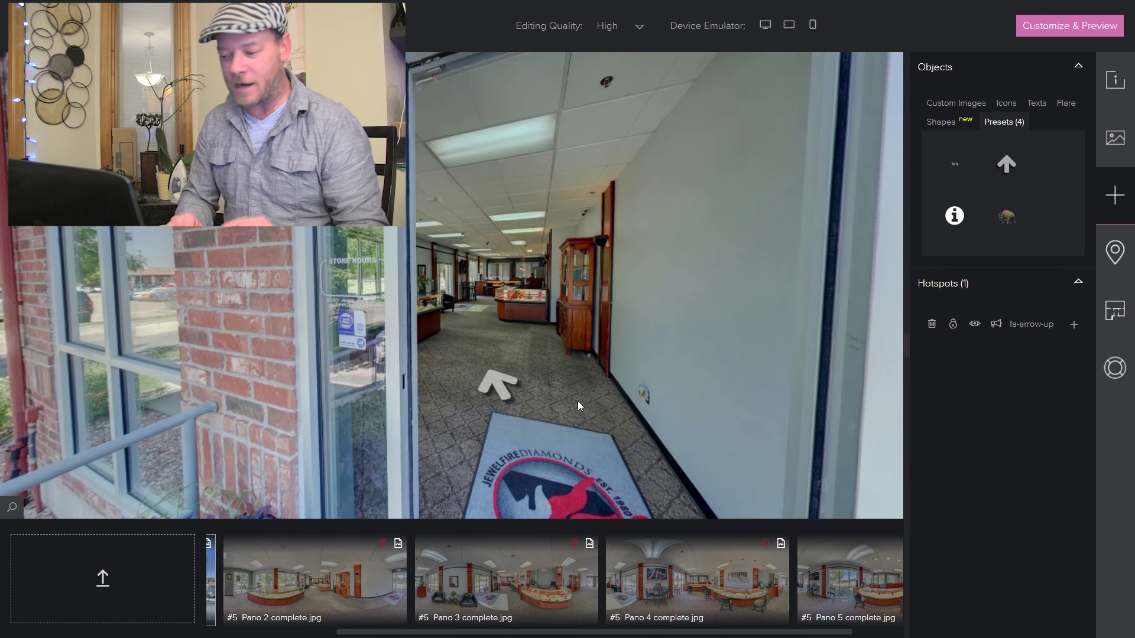
{"action": "left_click", "coordinate": [503, 394]}
{"action": "left_click_drag", "start_coordinate": [798, 420], "coordinate": [488, 85]}
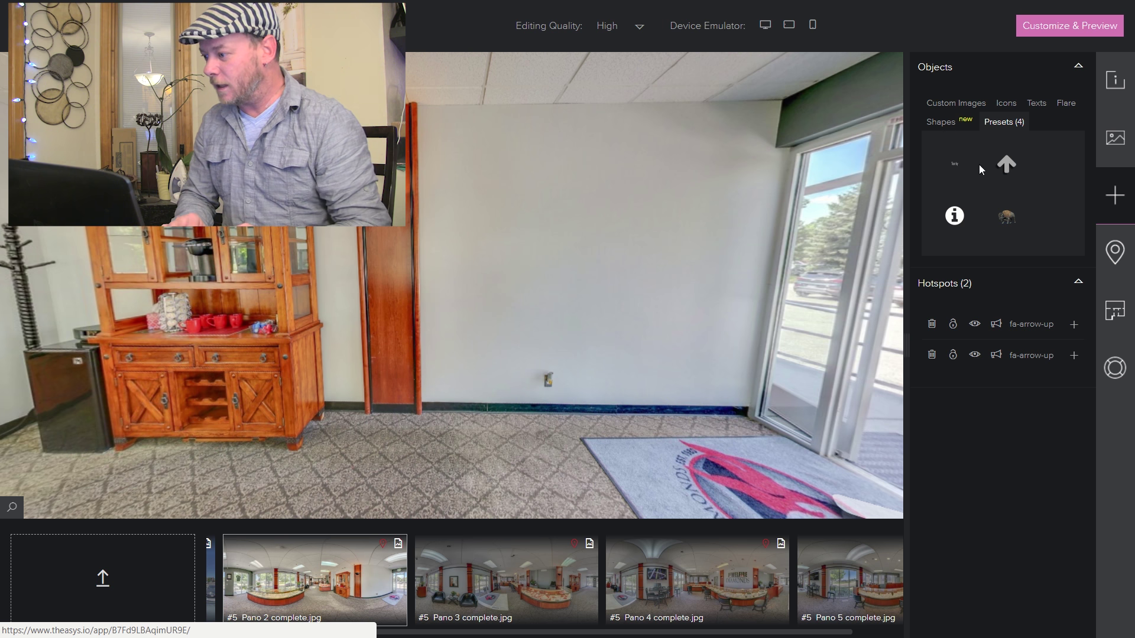
- Search the icons for 'phone' and drop the phone-square icon on Pano 2's bare wall
{"action": "left_click", "coordinate": [1005, 112]}
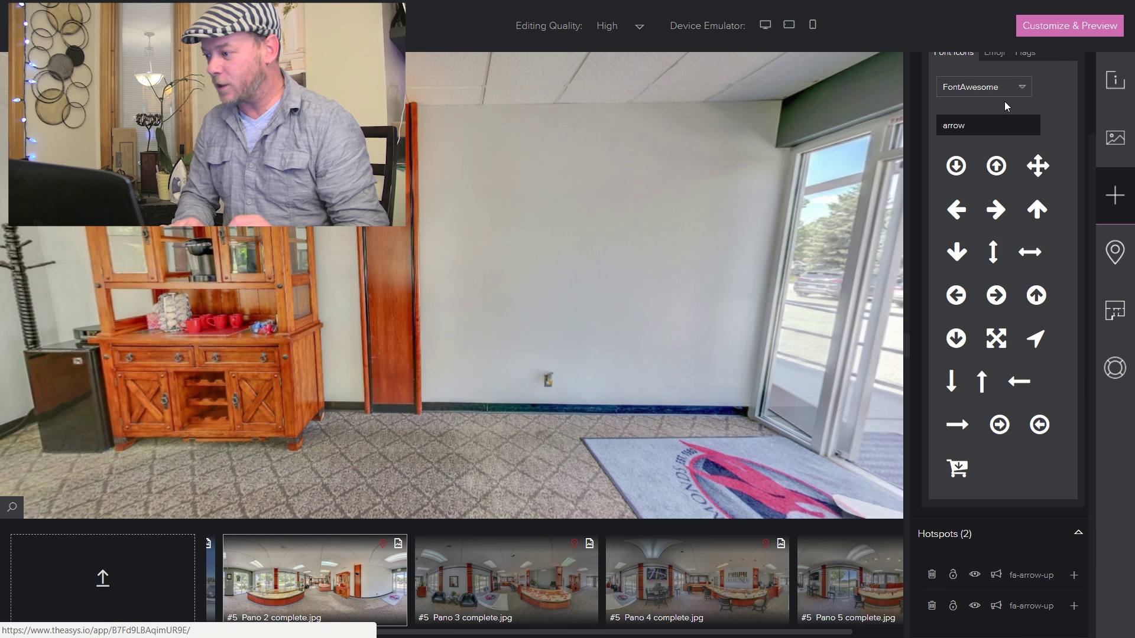
{"action": "left_click_drag", "start_coordinate": [1008, 121], "coordinate": [896, 130]}
{"action": "left_click", "coordinate": [890, 131]}
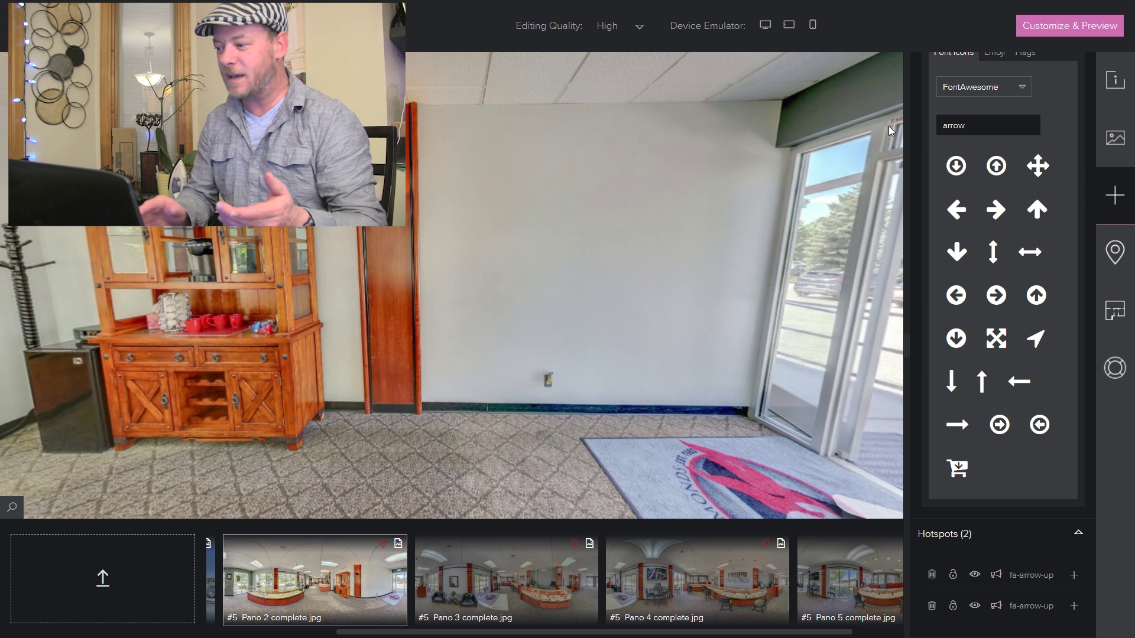
{"action": "double_click", "coordinate": [1007, 128]}
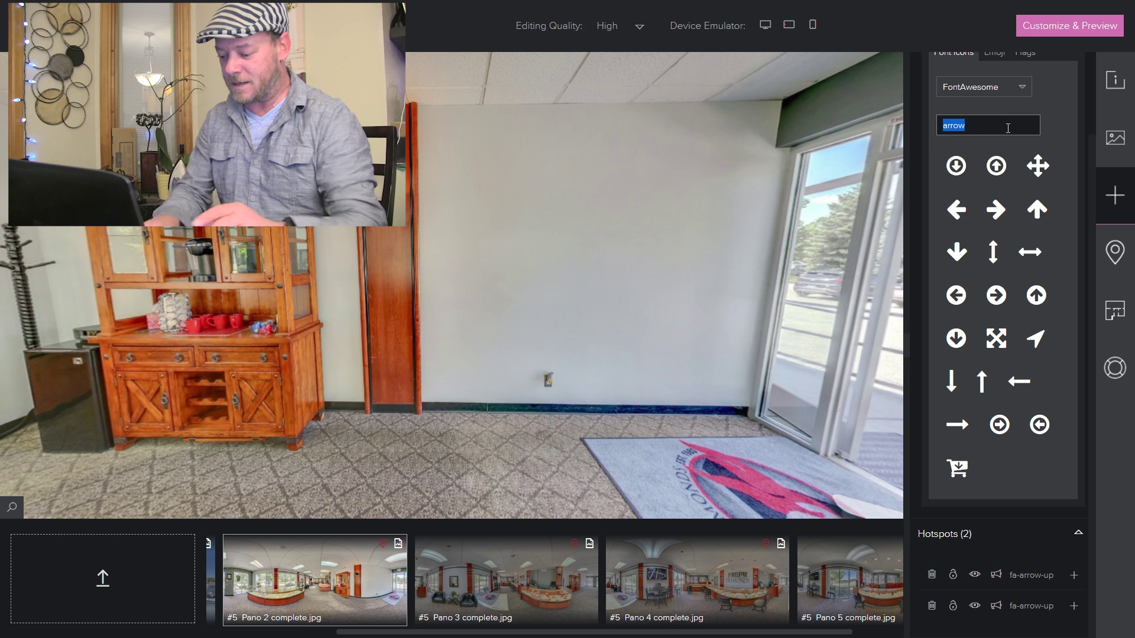
{"action": "type", "text": "phone"}
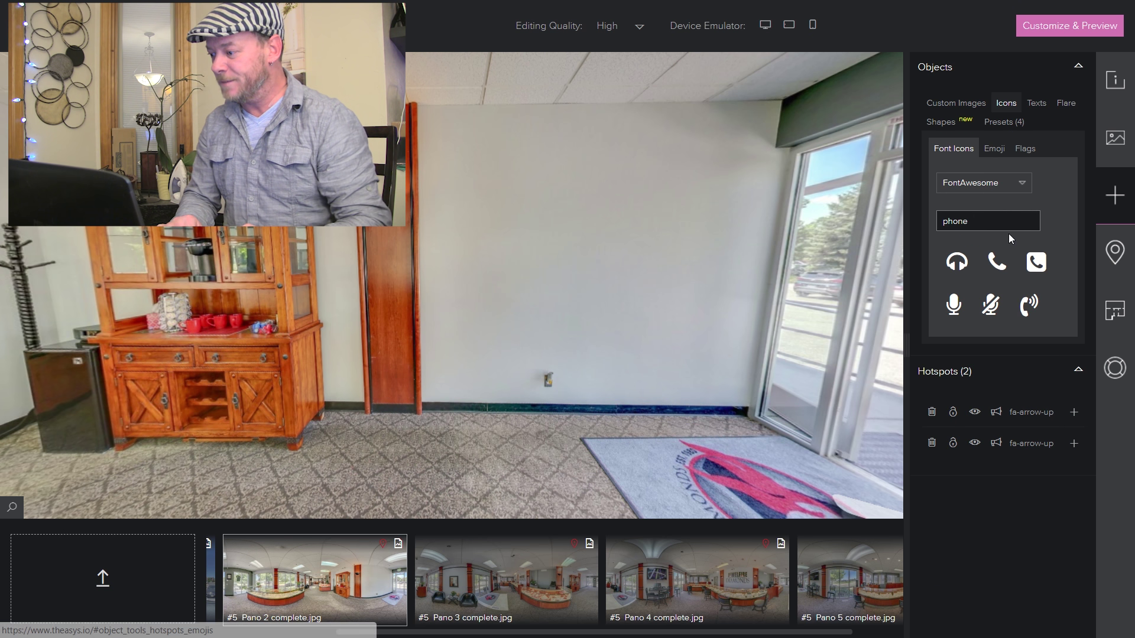
{"action": "left_click_drag", "start_coordinate": [1032, 259], "coordinate": [471, 255]}
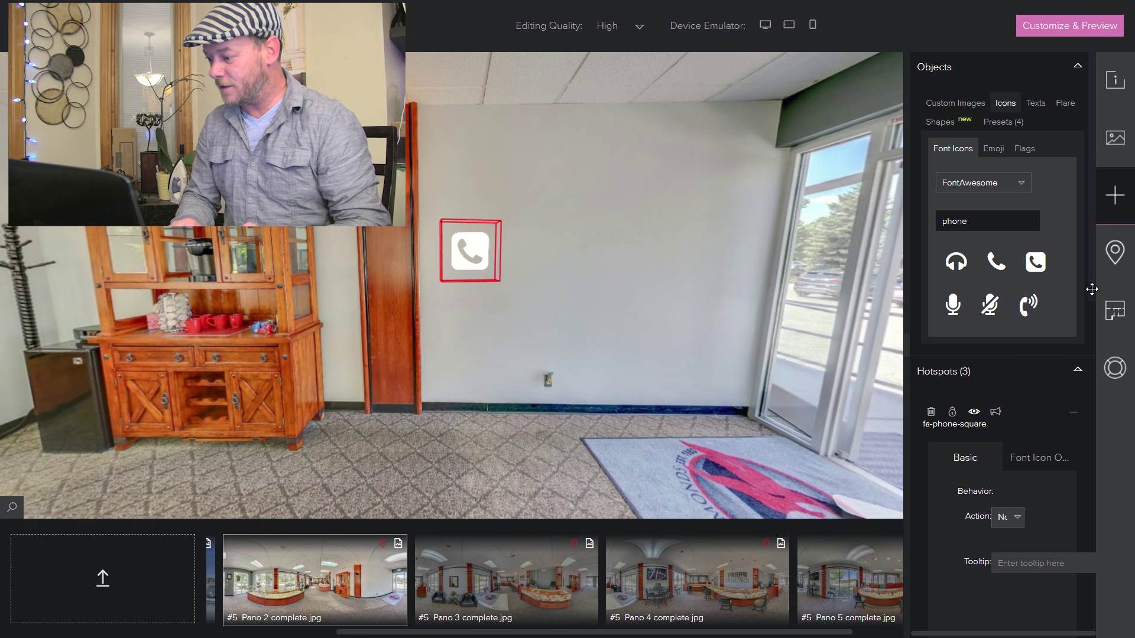
{"action": "left_click_drag", "start_coordinate": [1092, 292], "coordinate": [1090, 415]}
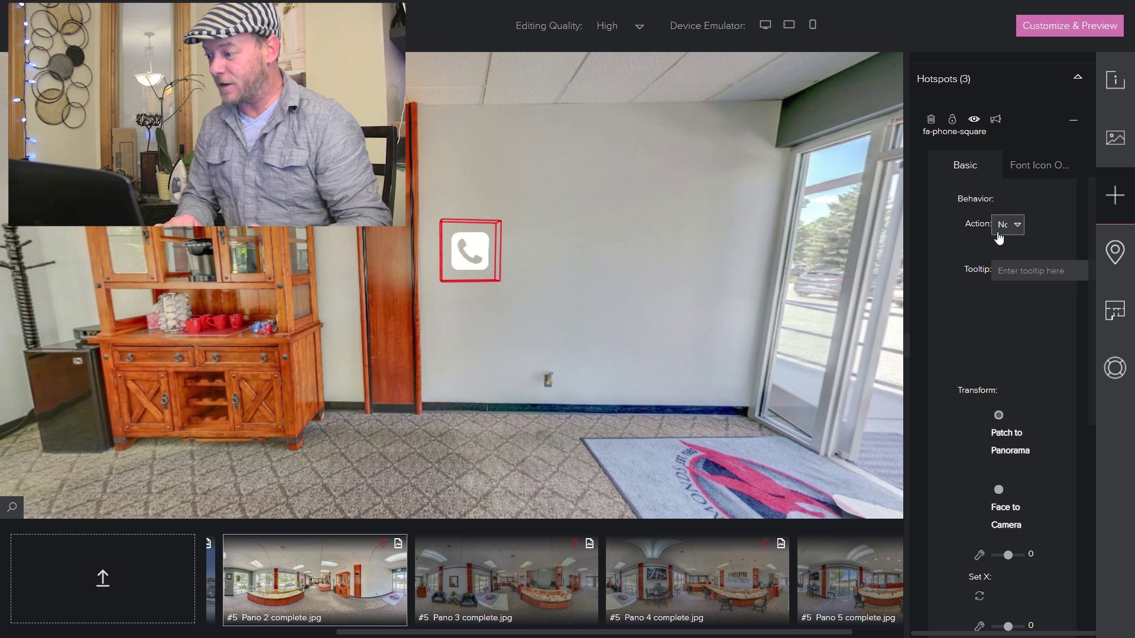
- Set the phone hotspot's action to Call a Number with the store's number and save
{"action": "left_click", "coordinate": [1013, 230]}
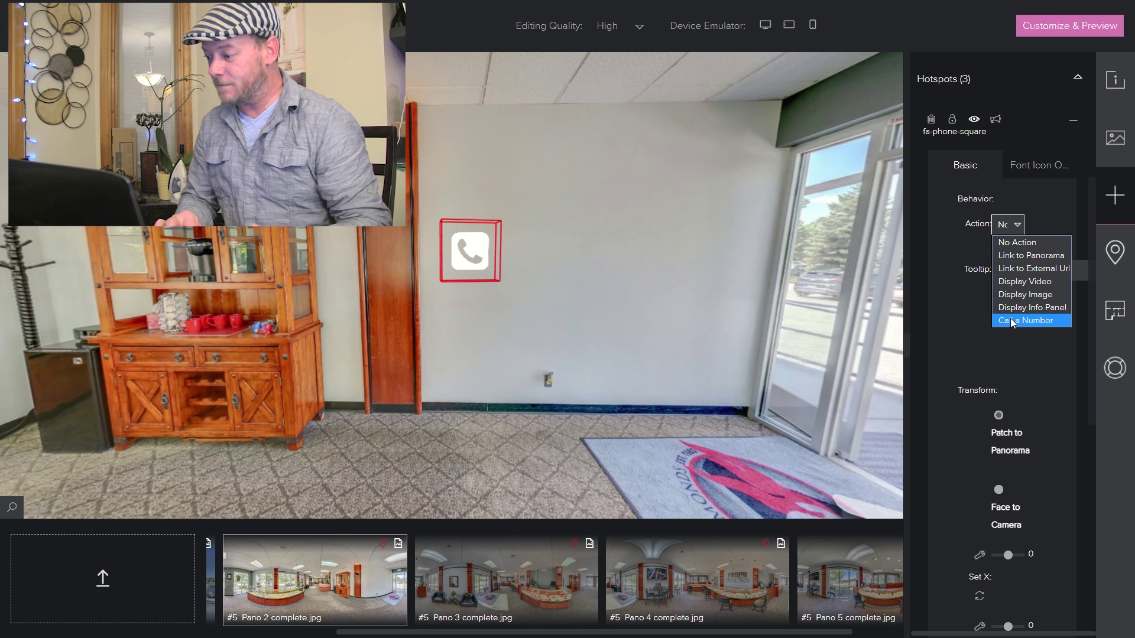
{"action": "left_click", "coordinate": [1010, 321]}
{"action": "left_click", "coordinate": [523, 319]}
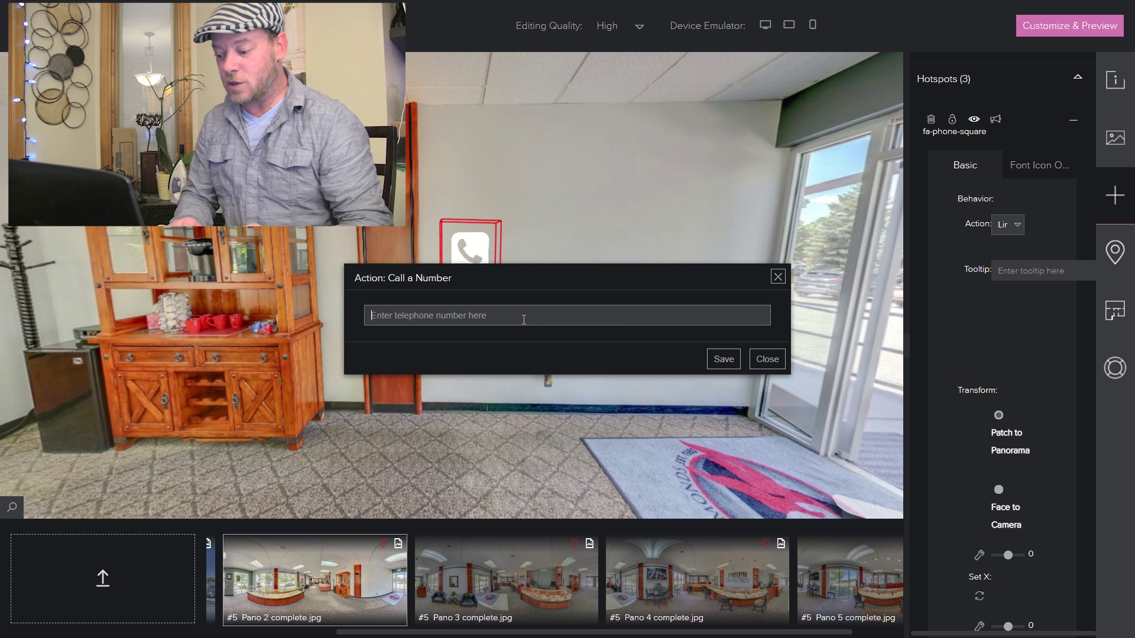
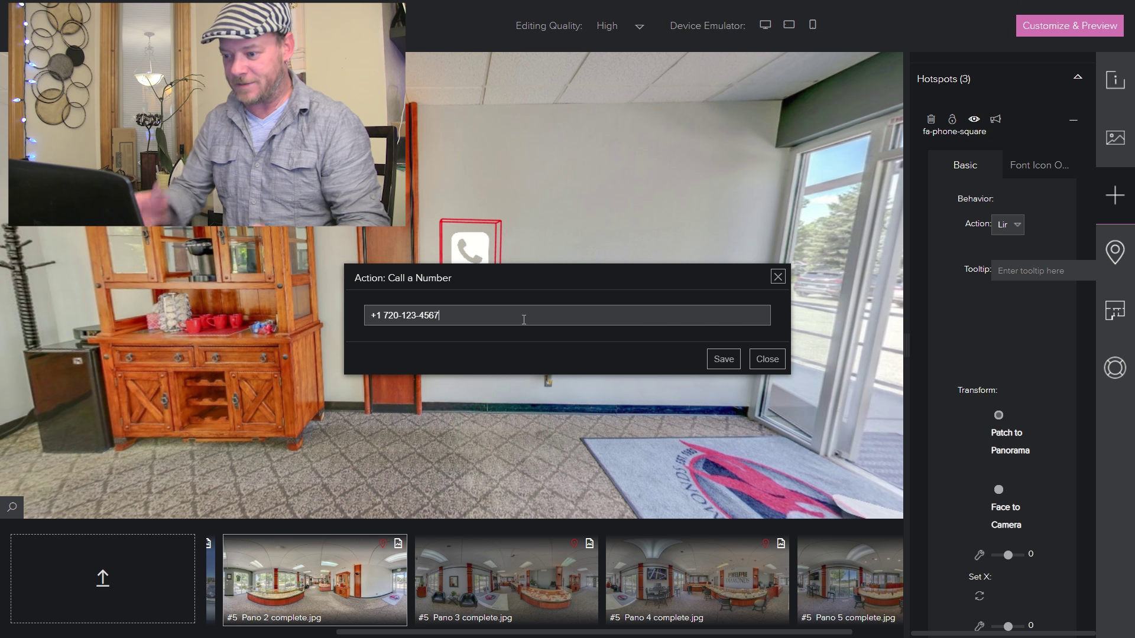
{"action": "left_click", "coordinate": [723, 358]}
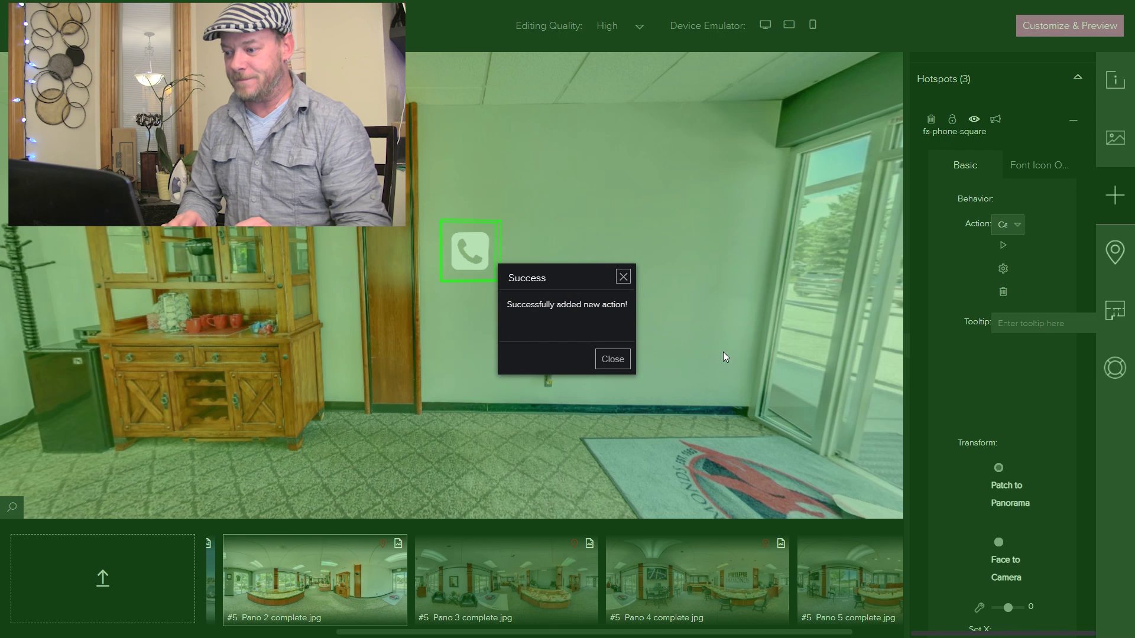
- Dismiss the success message and enter 'Call us!' as the phone hotspot's tooltip
{"action": "left_click", "coordinate": [612, 359]}
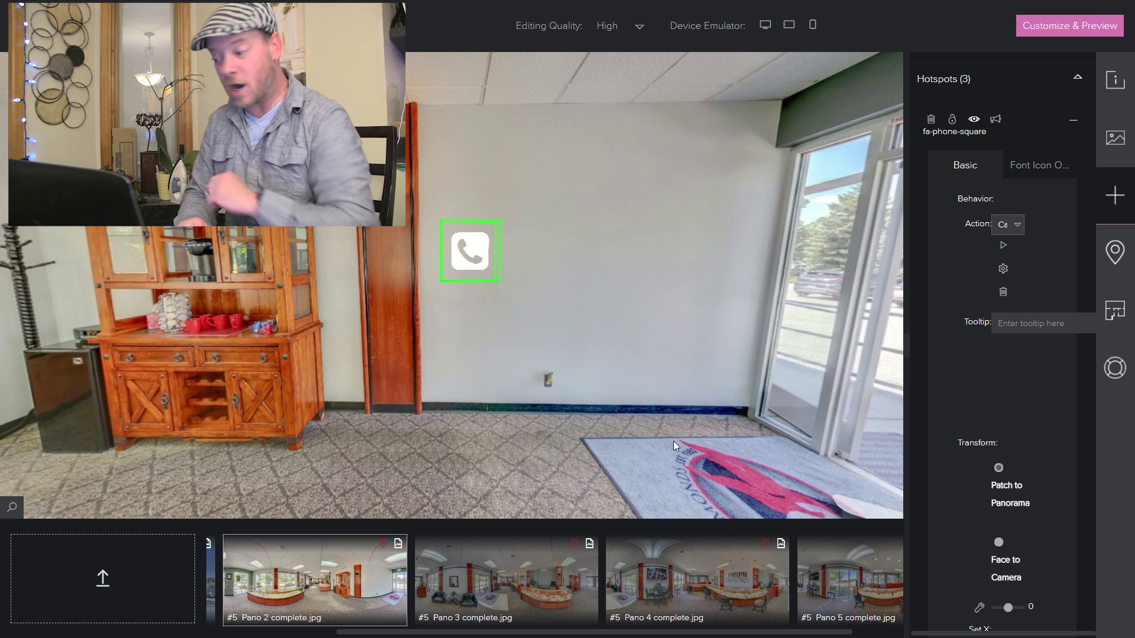
{"action": "left_click", "coordinate": [1030, 323]}
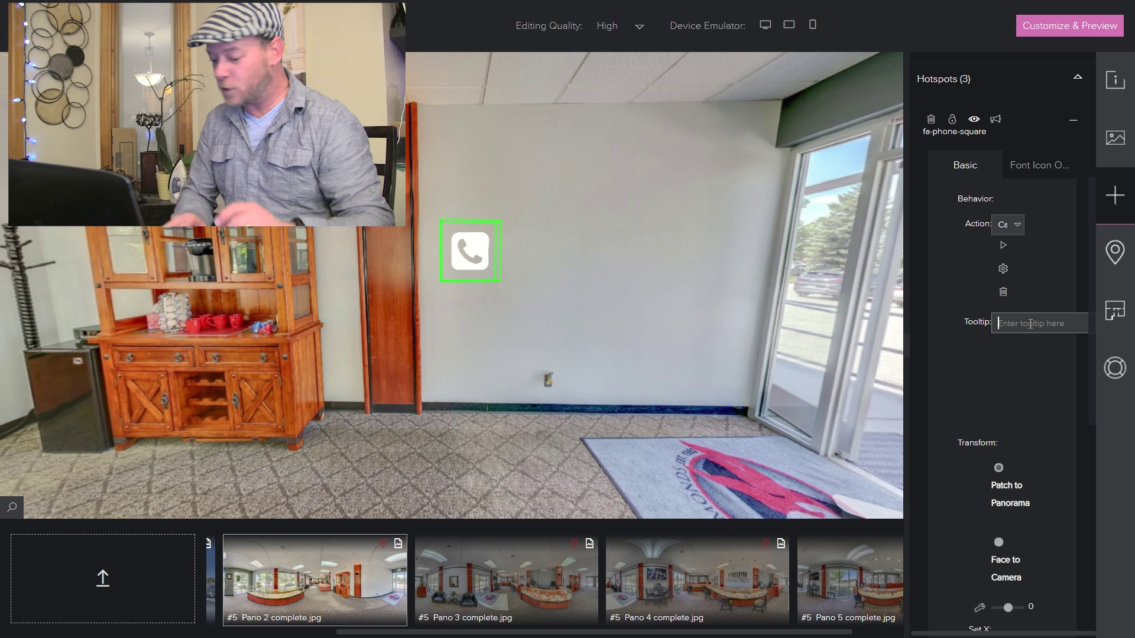
{"action": "type", "text": "Call us"}
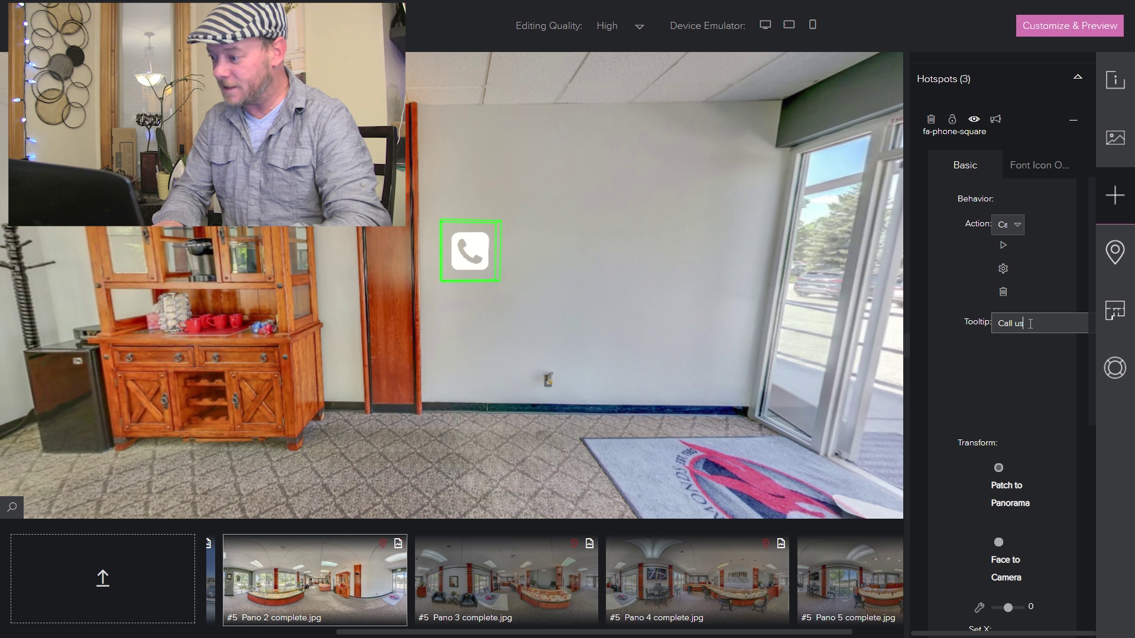
{"action": "type", "text": "!"}
{"action": "mouse_move", "coordinate": [470, 251]}
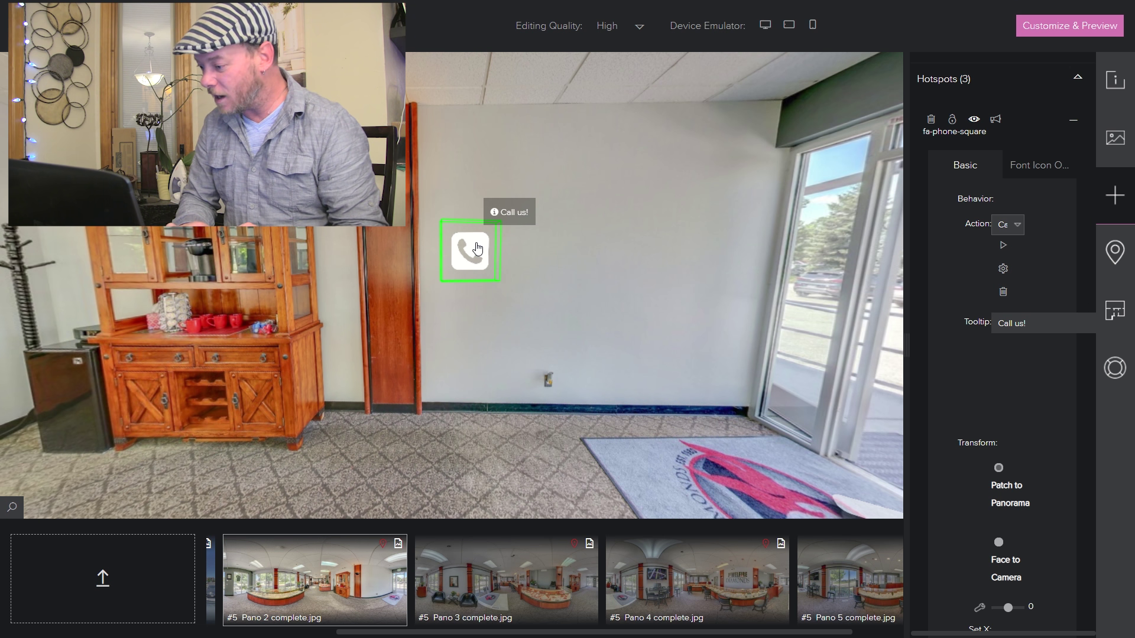
{"action": "left_click_drag", "start_coordinate": [1089, 228], "coordinate": [1084, 435]}
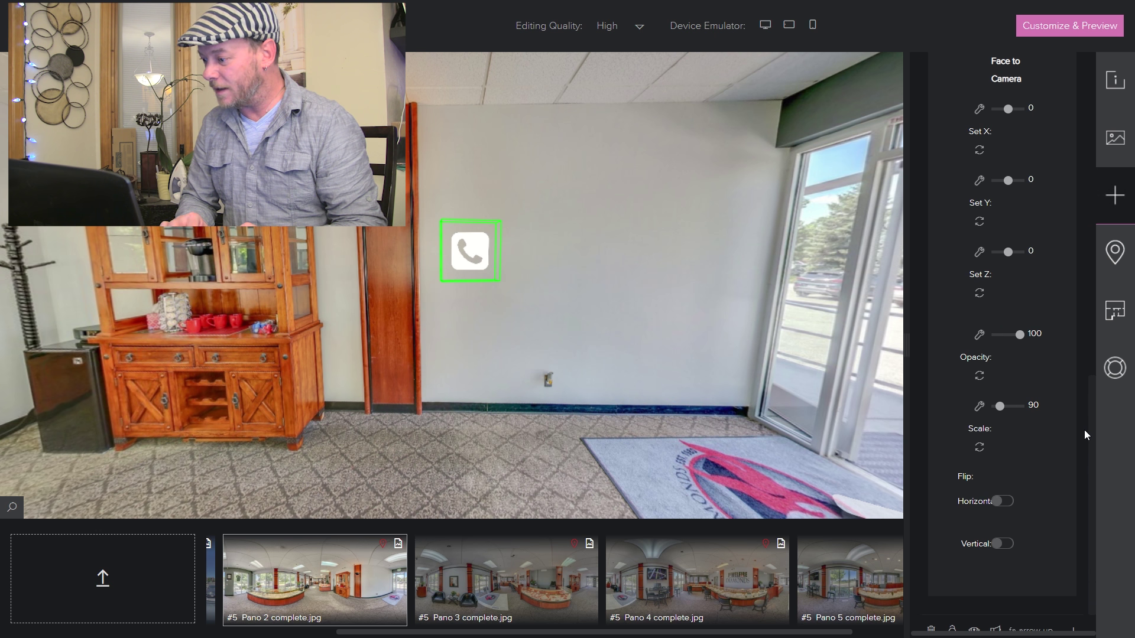
- Lower the phone hotspot's opacity to 50
{"action": "scroll", "coordinate": [1016, 300], "scroll_direction": "down", "scroll_amount": 1}
{"action": "left_click_drag", "start_coordinate": [1019, 332], "coordinate": [1006, 333]}
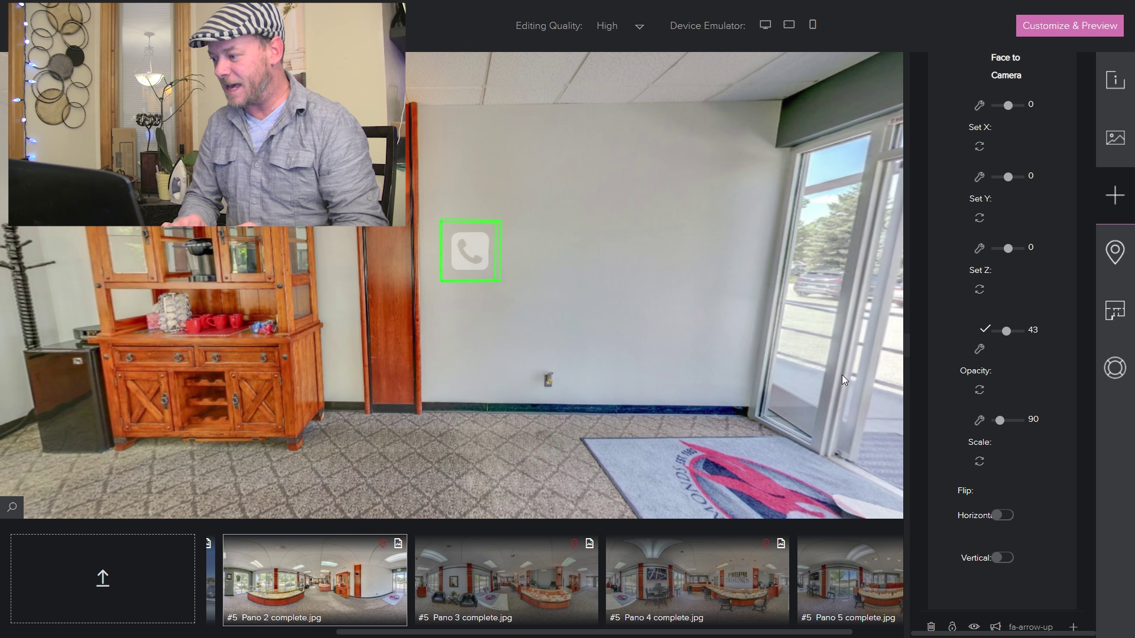
{"action": "left_click", "coordinate": [1032, 328]}
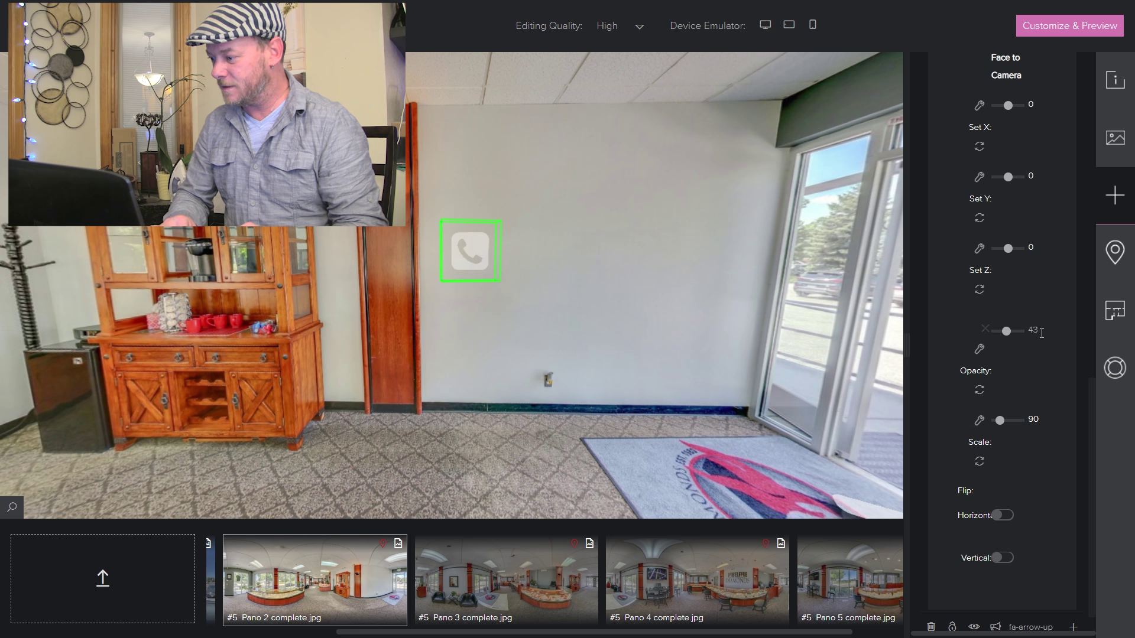
{"action": "double_click", "coordinate": [1036, 329]}
{"action": "type", "text": "50"}
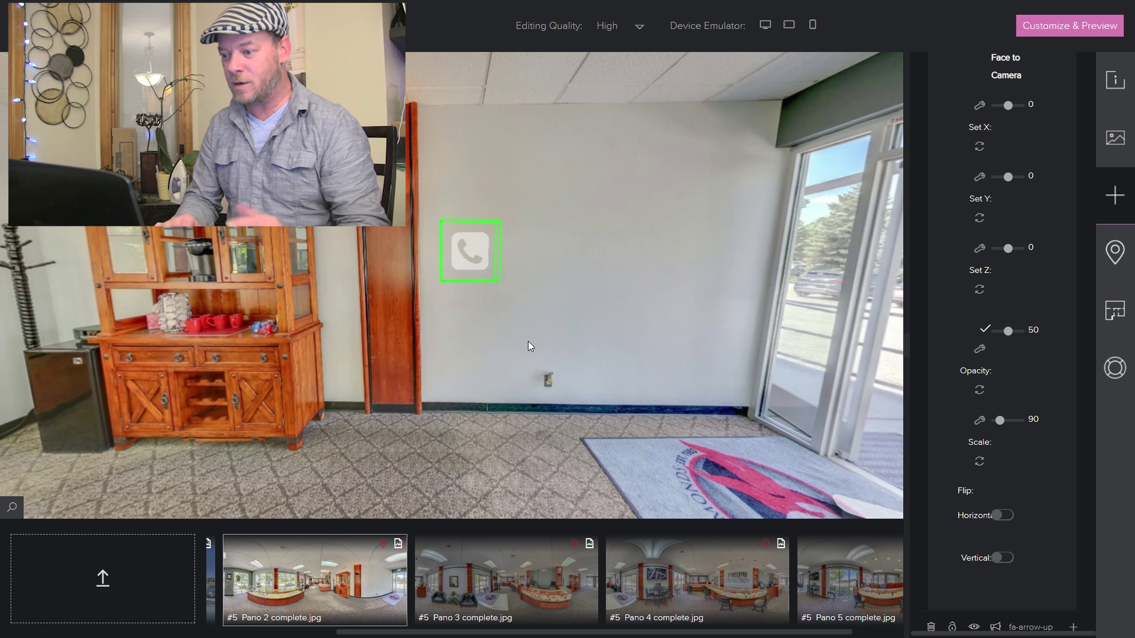
{"action": "left_click_drag", "start_coordinate": [496, 307], "coordinate": [633, 253]}
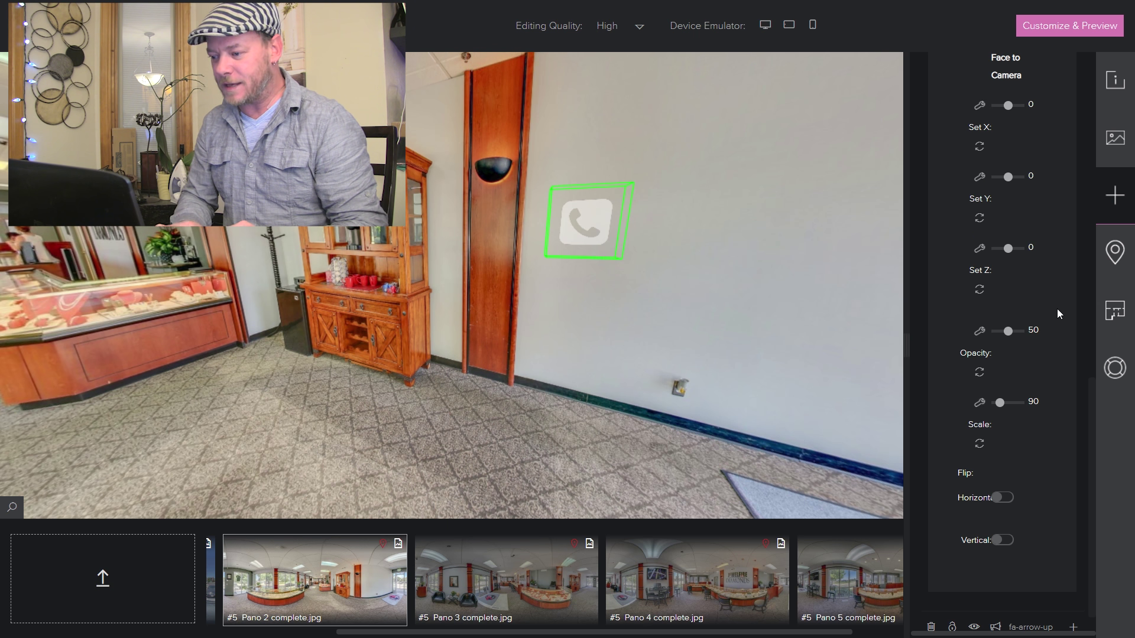
- Turn the Pano 2 view toward the display case and select the floor hotspot
{"action": "left_click_drag", "start_coordinate": [442, 349], "coordinate": [507, 346]}
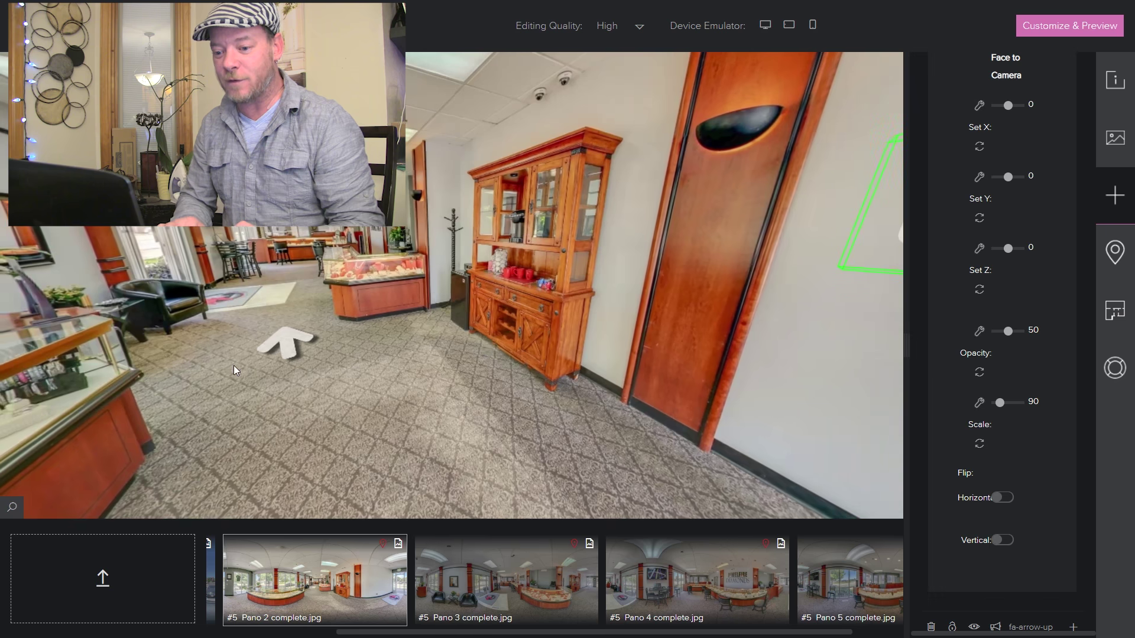
{"action": "left_click_drag", "start_coordinate": [234, 367], "coordinate": [547, 360]}
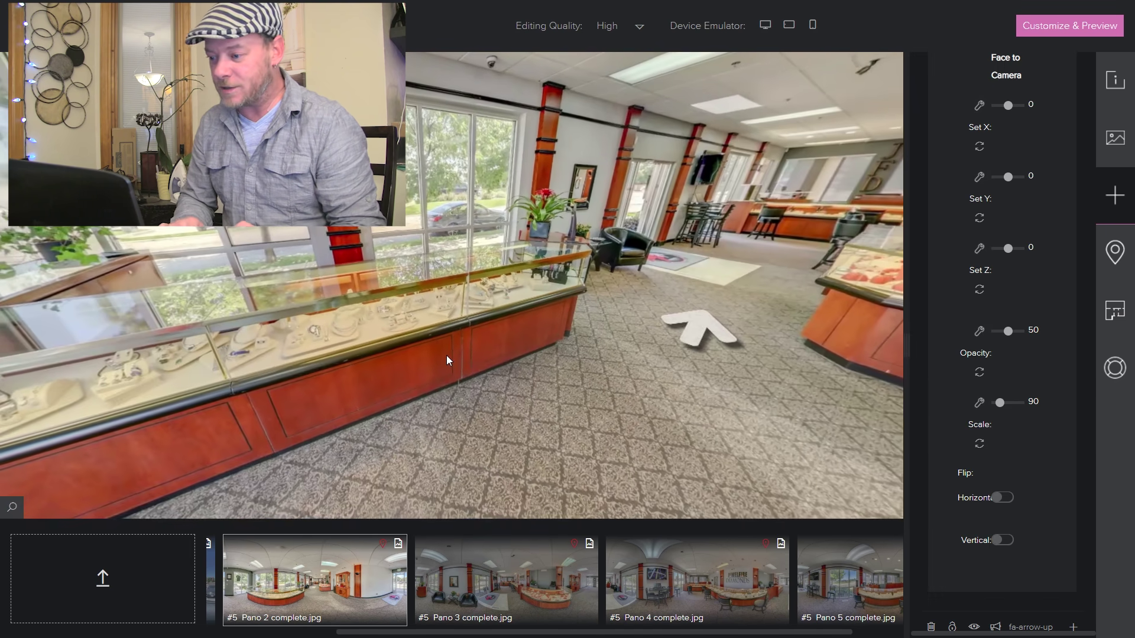
{"action": "left_click_drag", "start_coordinate": [445, 356], "coordinate": [335, 361]}
{"action": "left_click", "coordinate": [562, 296]}
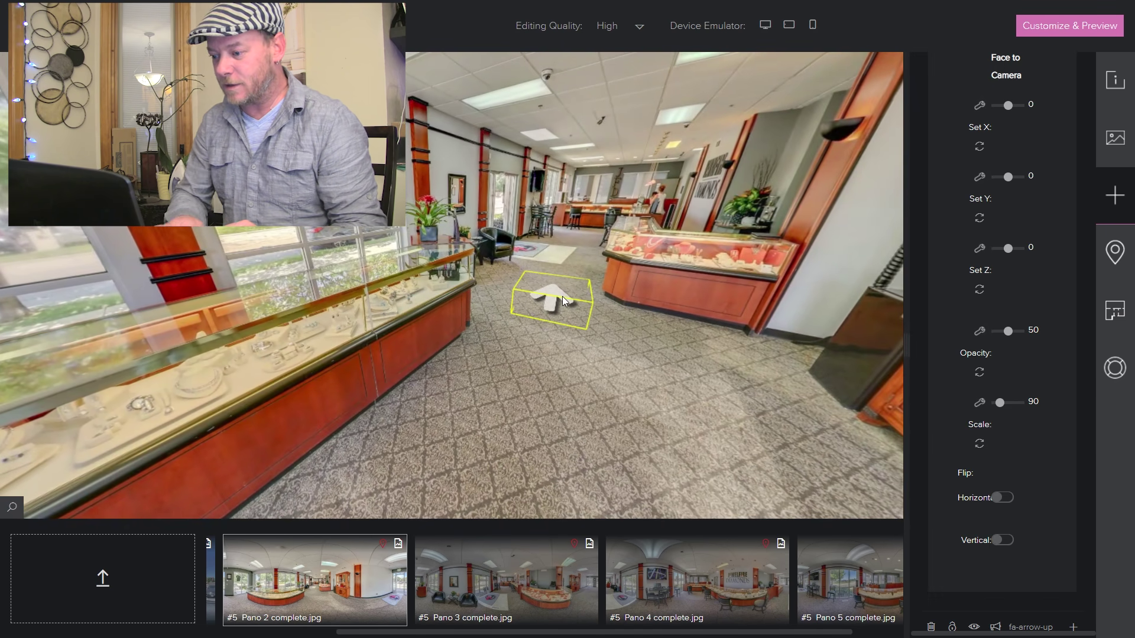
- Review the saved call-number action, close it unchanged, and switch to Pano 3
{"action": "left_click", "coordinate": [690, 65]}
{"action": "left_click", "coordinate": [552, 298]}
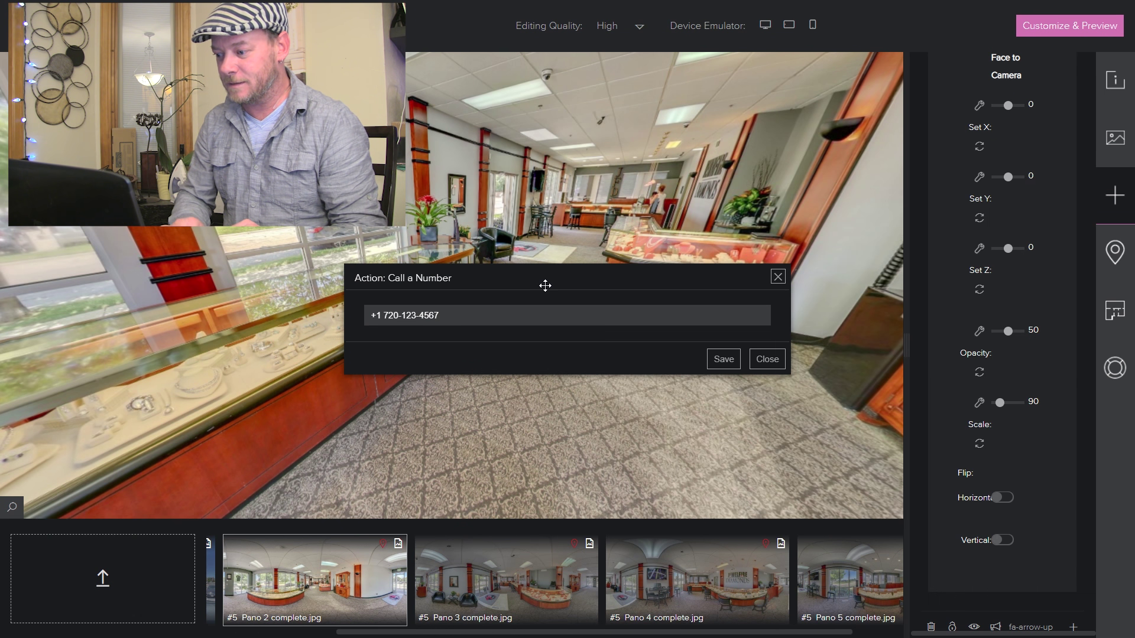
{"action": "left_click", "coordinate": [767, 359]}
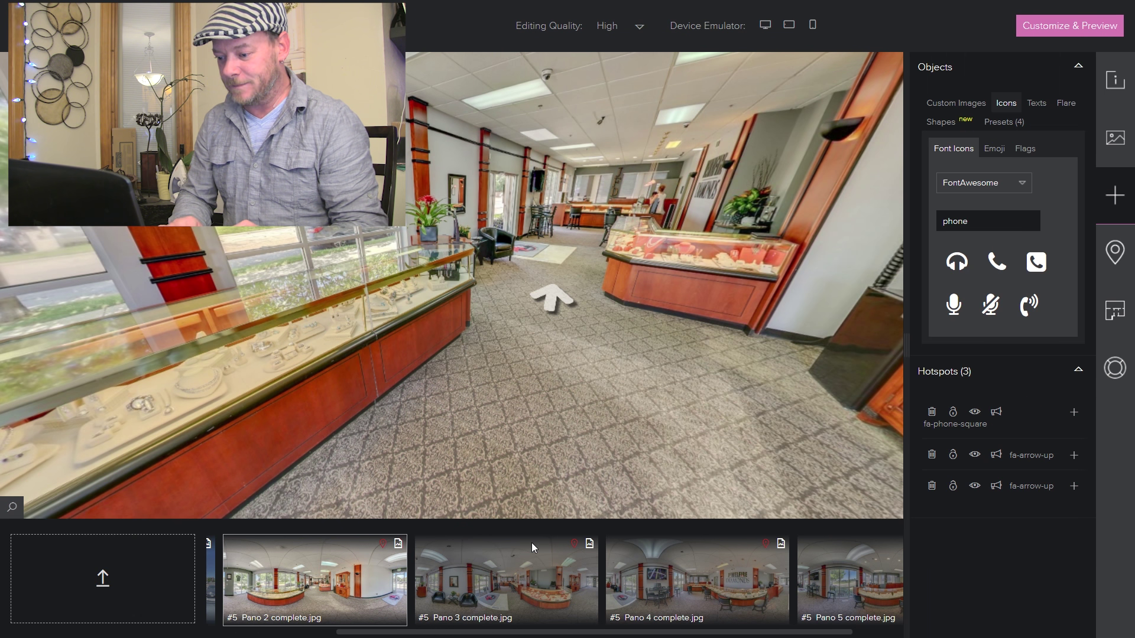
{"action": "left_click", "coordinate": [526, 561]}
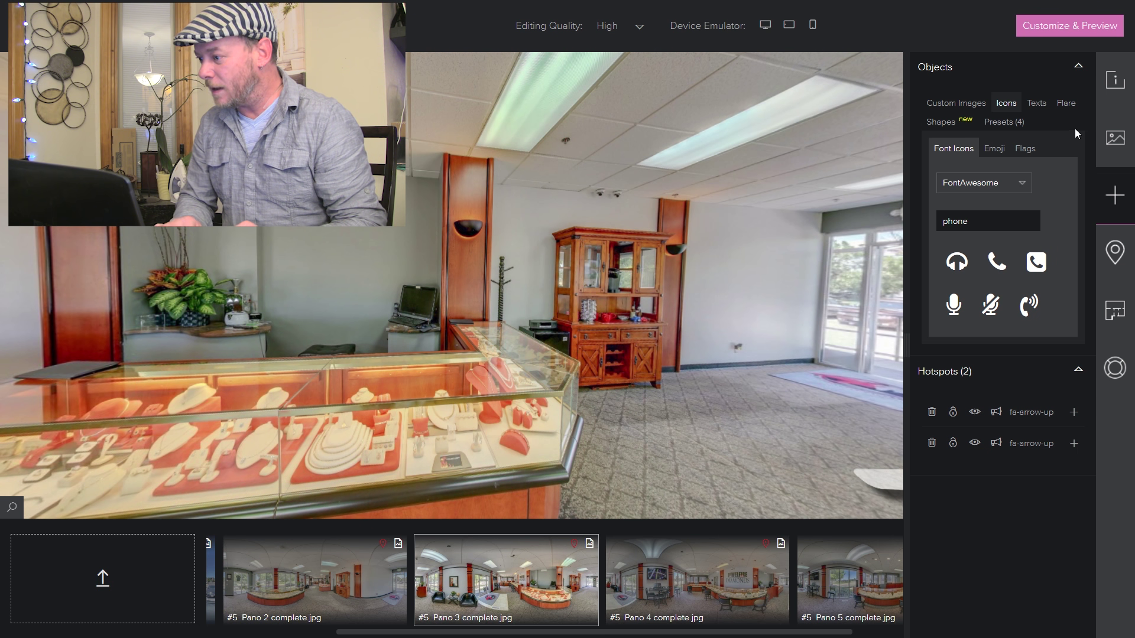
- Place the info preset hotspot on the jewelry display case and tilt it to Y rotation 17
{"action": "left_click", "coordinate": [1004, 122]}
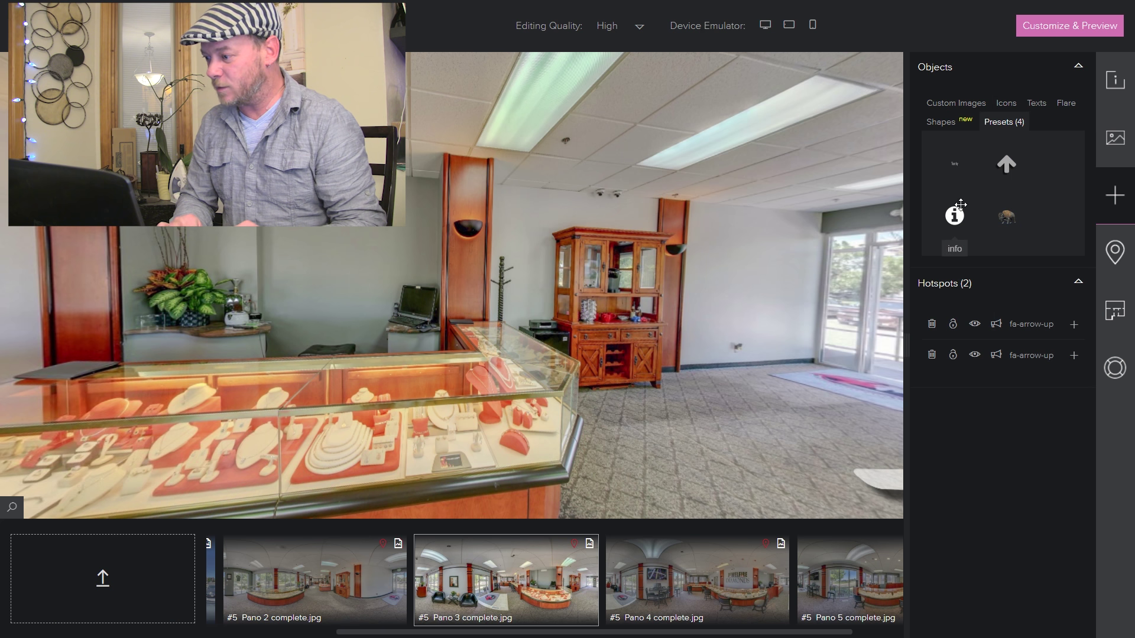
{"action": "left_click_drag", "start_coordinate": [955, 216], "coordinate": [509, 424]}
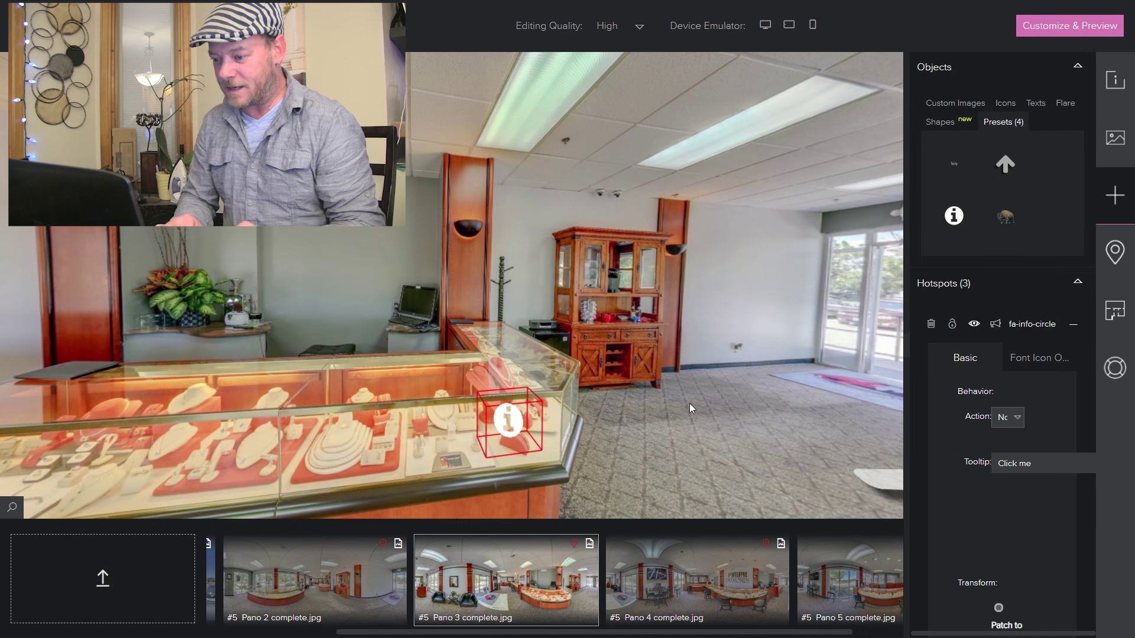
{"action": "left_click_drag", "start_coordinate": [692, 408], "coordinate": [706, 380]}
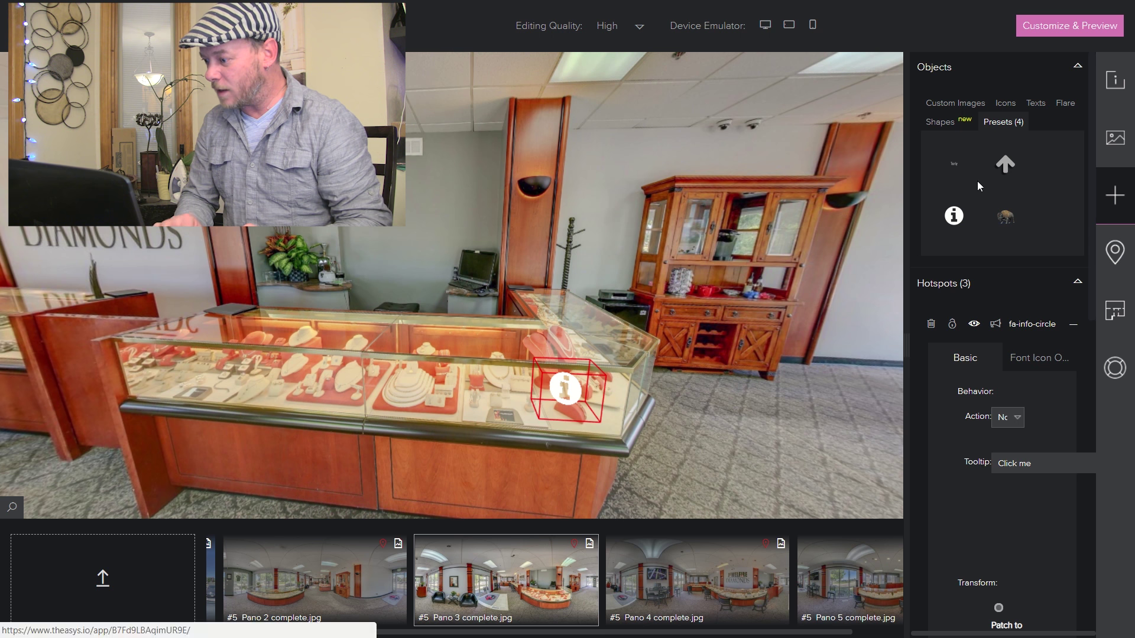
{"action": "left_click_drag", "start_coordinate": [1090, 289], "coordinate": [1092, 474]}
{"action": "left_click_drag", "start_coordinate": [1008, 418], "coordinate": [1009, 417]}
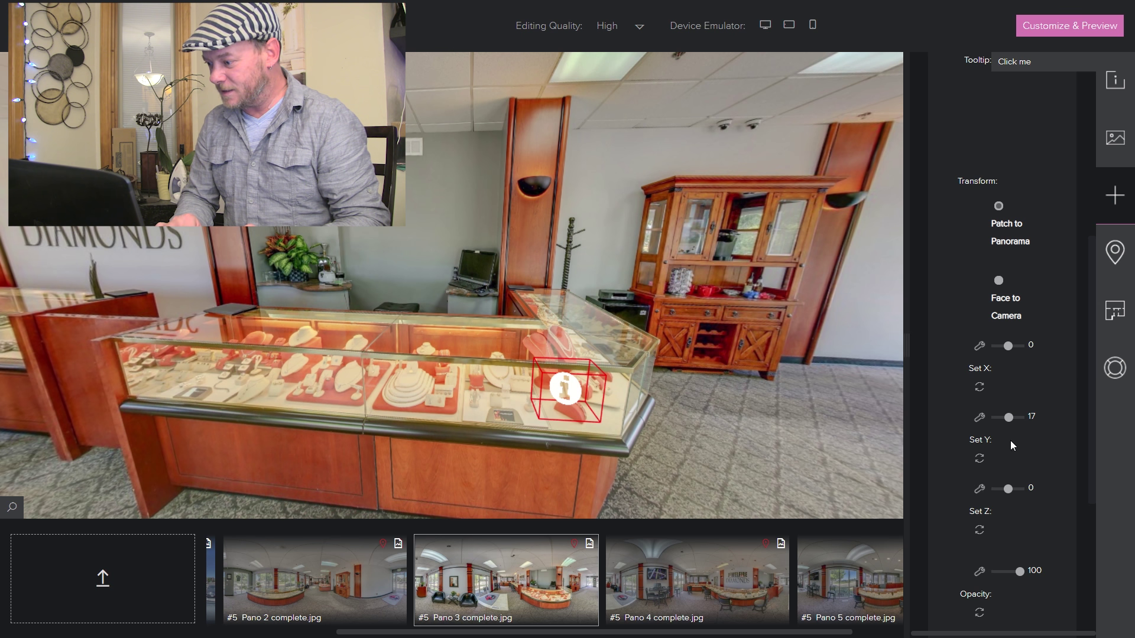
- Set the info hotspot's Z rotation to 8
{"action": "left_click_drag", "start_coordinate": [1007, 489], "coordinate": [1011, 489]}
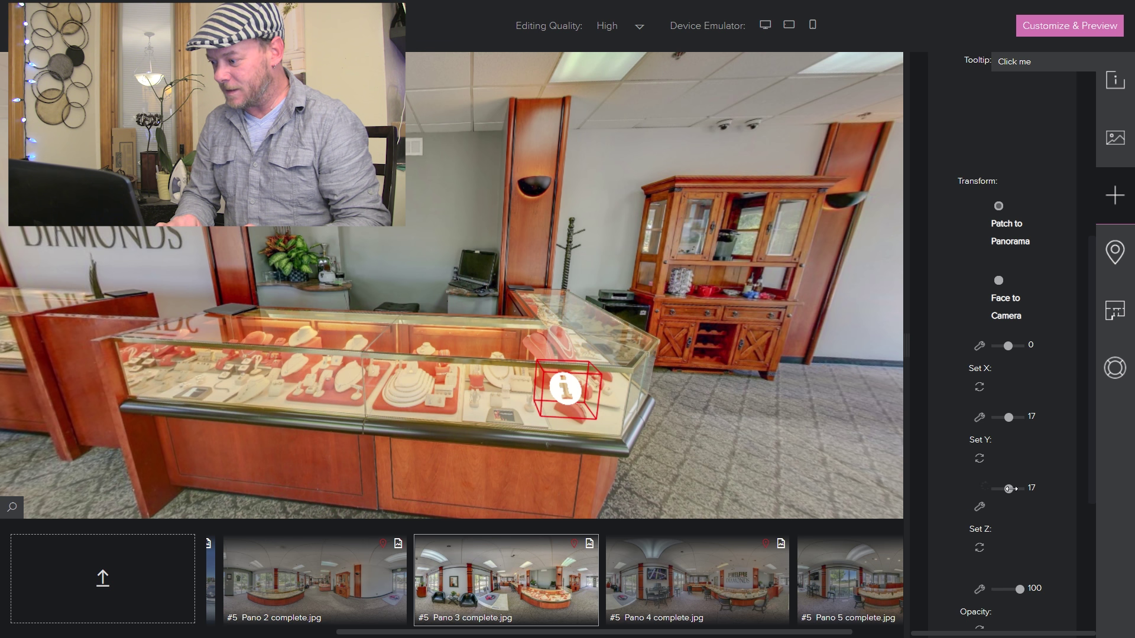
{"action": "left_click", "coordinate": [1033, 487]}
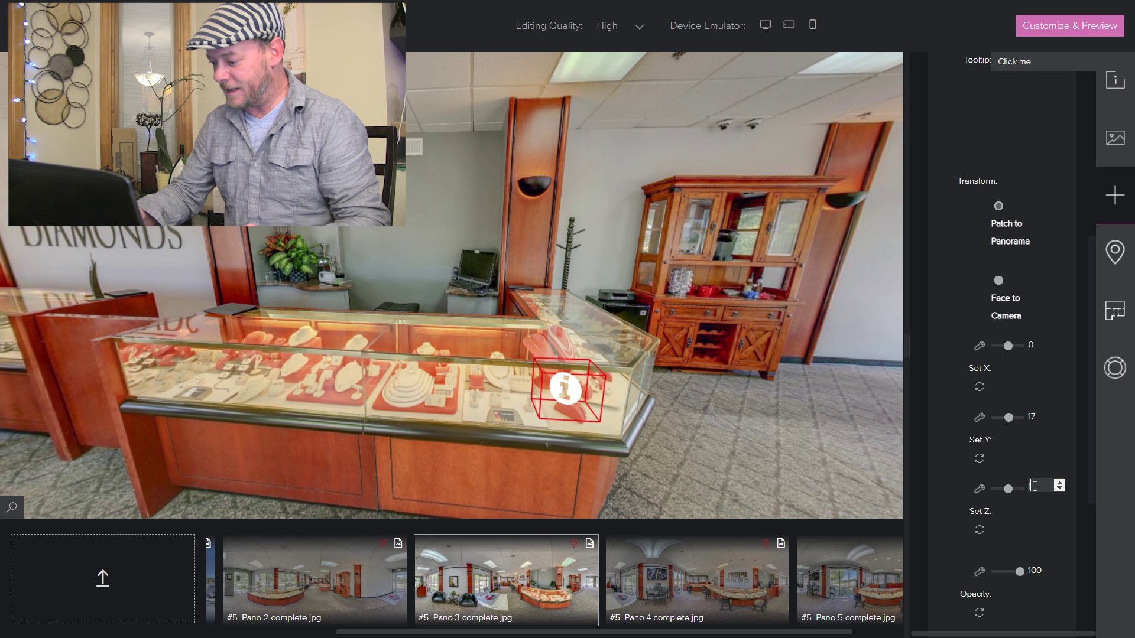
{"action": "type", "text": "0"}
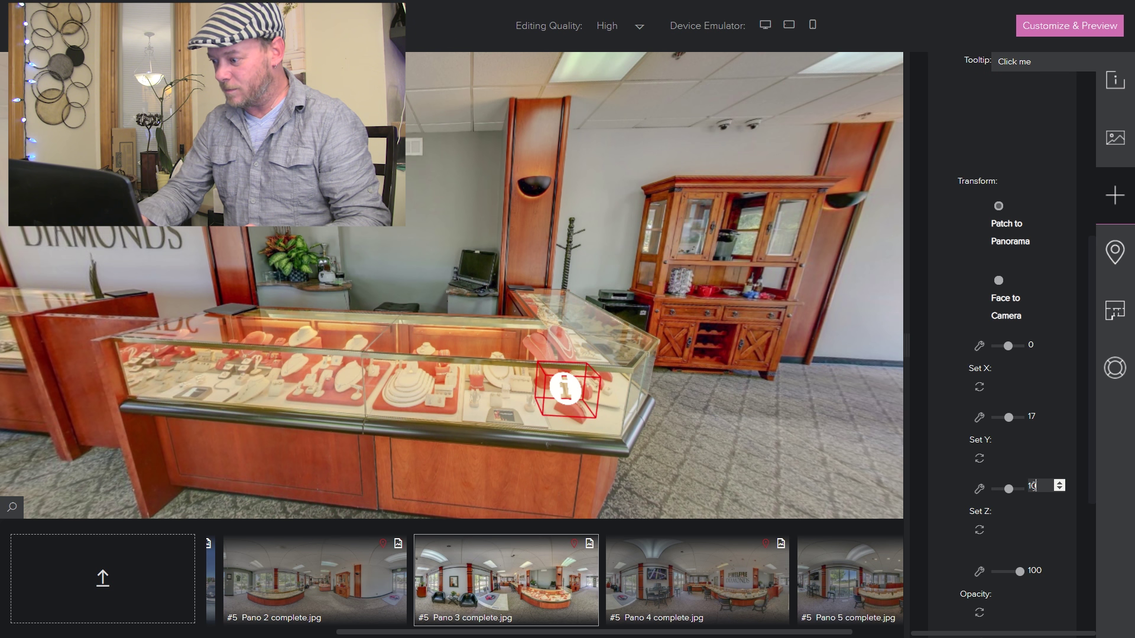
{"action": "key", "text": "BackSpace"}
{"action": "key", "text": "BackSpace"}
{"action": "type", "text": "9"}
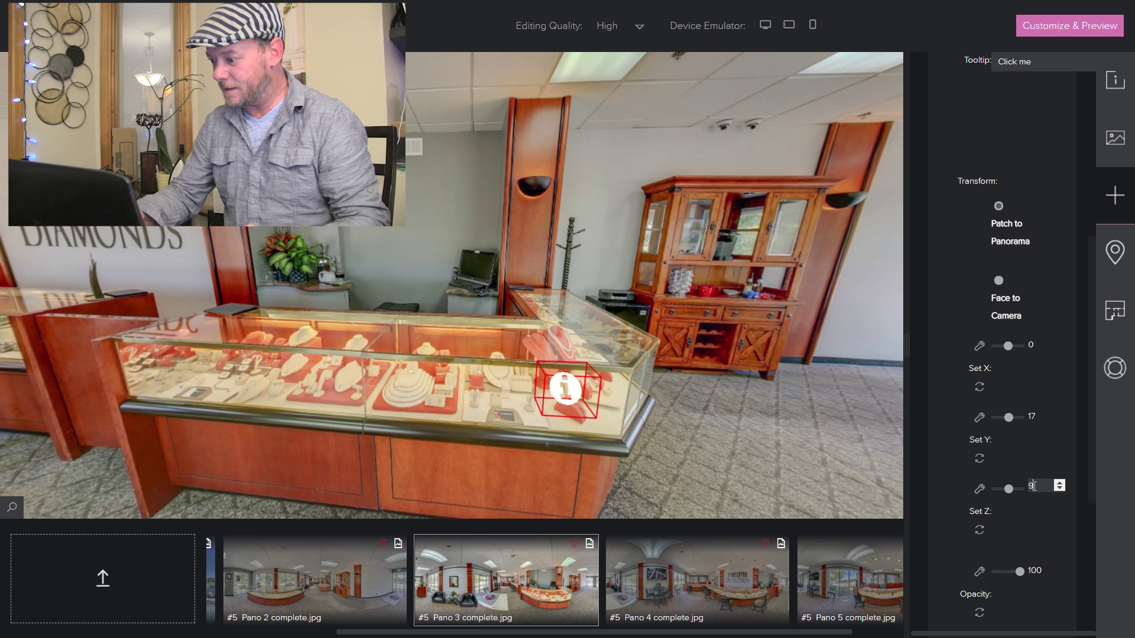
{"action": "key", "text": "BackSpace"}
{"action": "type", "text": "8"}
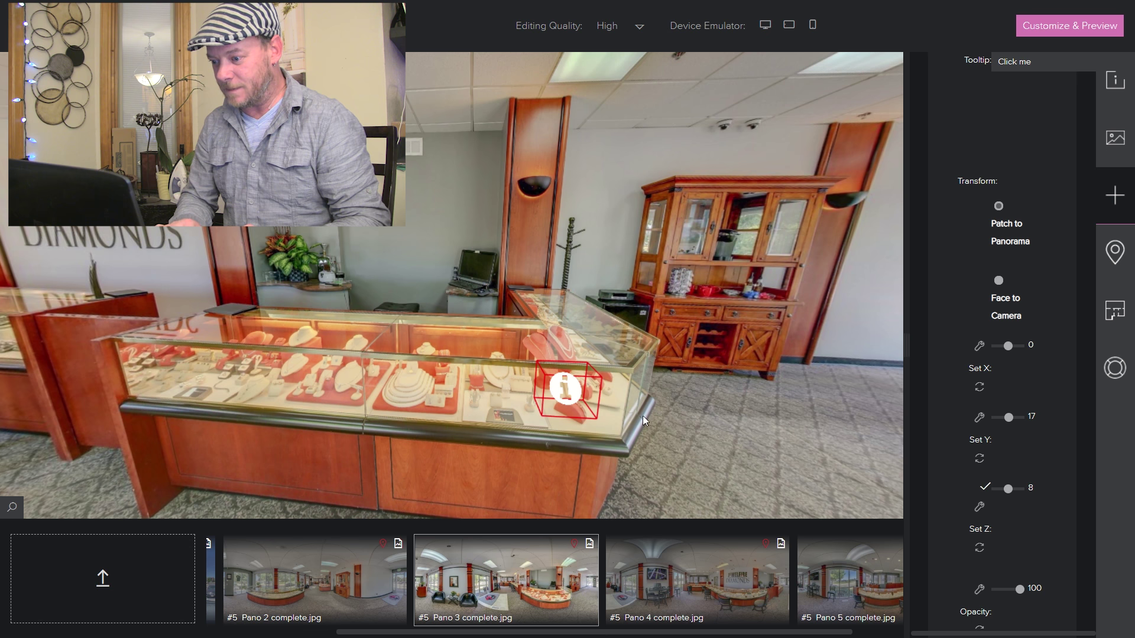
- Rotate the panorama to check the info hotspot on the display case from other angles
{"action": "left_click_drag", "start_coordinate": [619, 438], "coordinate": [562, 427]}
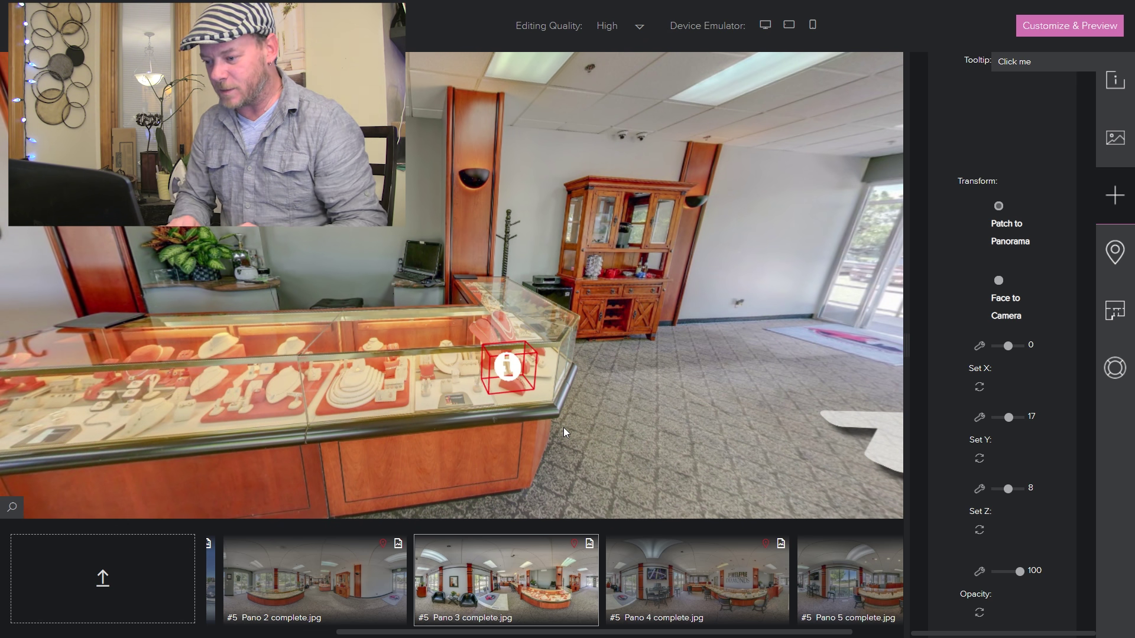
{"action": "mouse_move", "coordinate": [555, 422]}
{"action": "left_mouse_down"}
{"action": "mouse_move", "coordinate": [523, 433]}
{"action": "mouse_move", "coordinate": [544, 438]}
{"action": "left_mouse_up"}
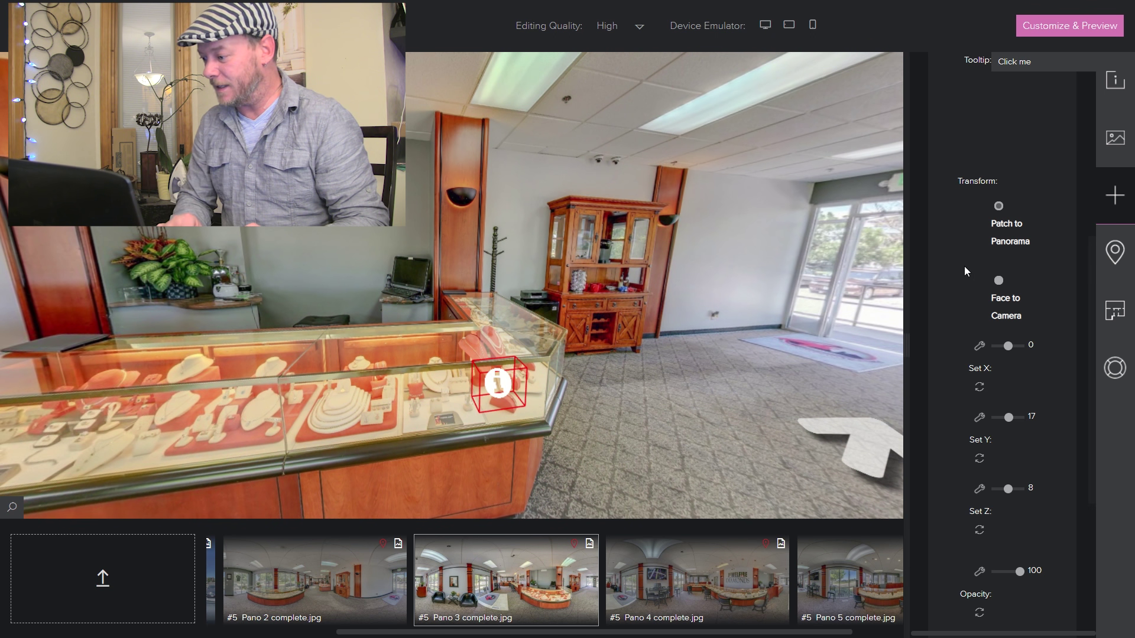
{"action": "left_click_drag", "start_coordinate": [1092, 367], "coordinate": [1090, 270]}
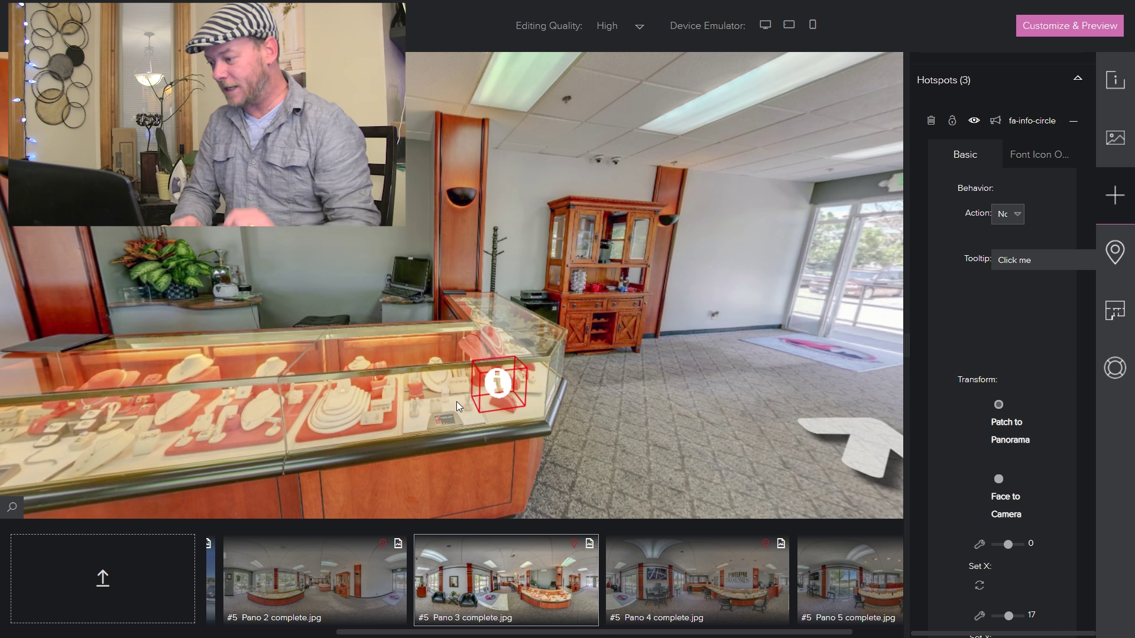
- Set the info hotspot to Display Image using IMG_0035.jpg from the Jewelfire Diamonds 12 folder, and save
{"action": "left_click", "coordinate": [1017, 222]}
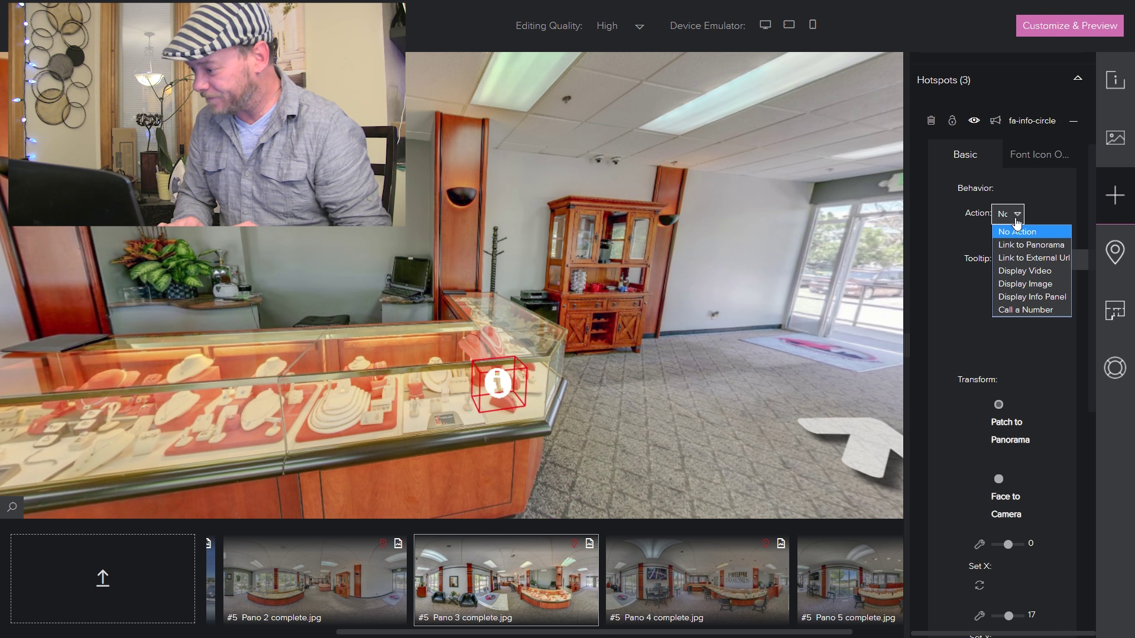
{"action": "left_click", "coordinate": [1012, 284]}
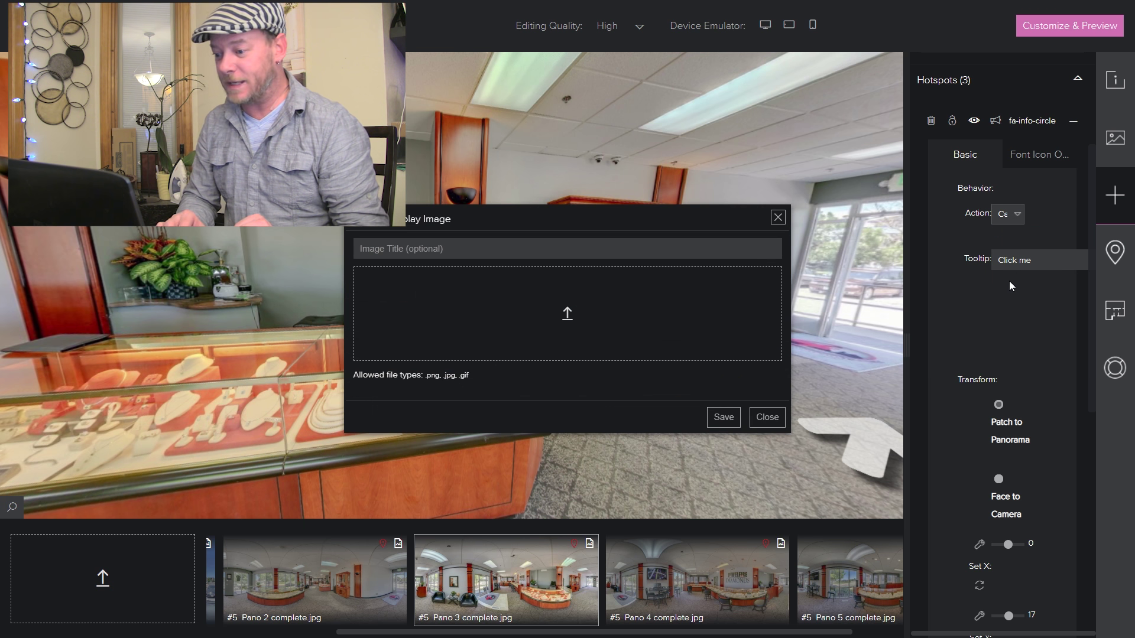
{"action": "left_click", "coordinate": [568, 317]}
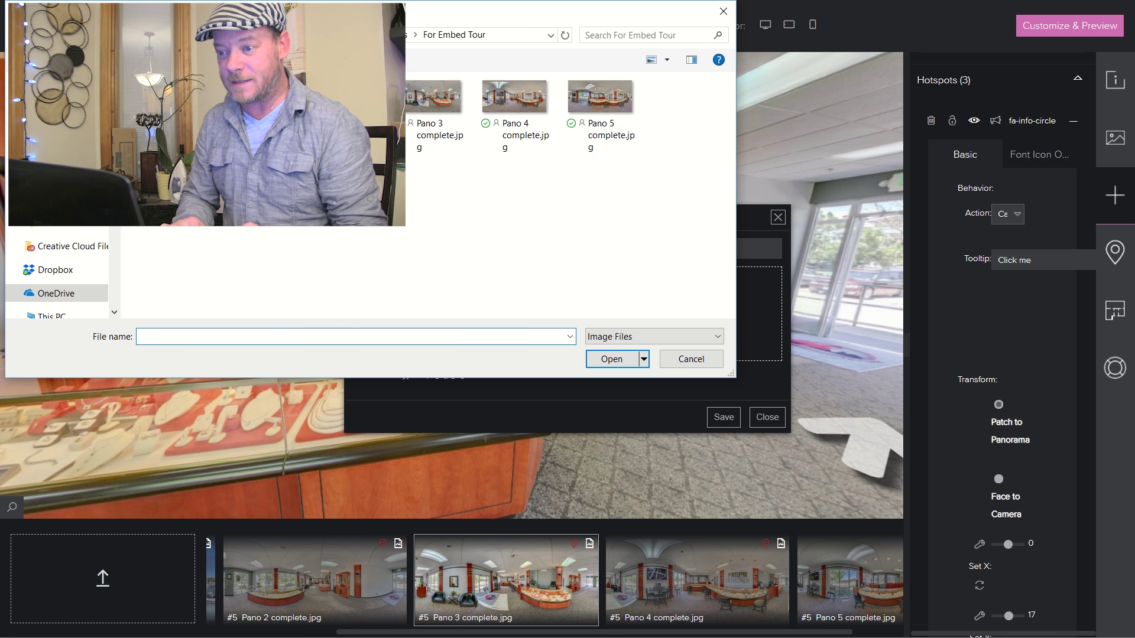
{"action": "left_click", "coordinate": [381, 35]}
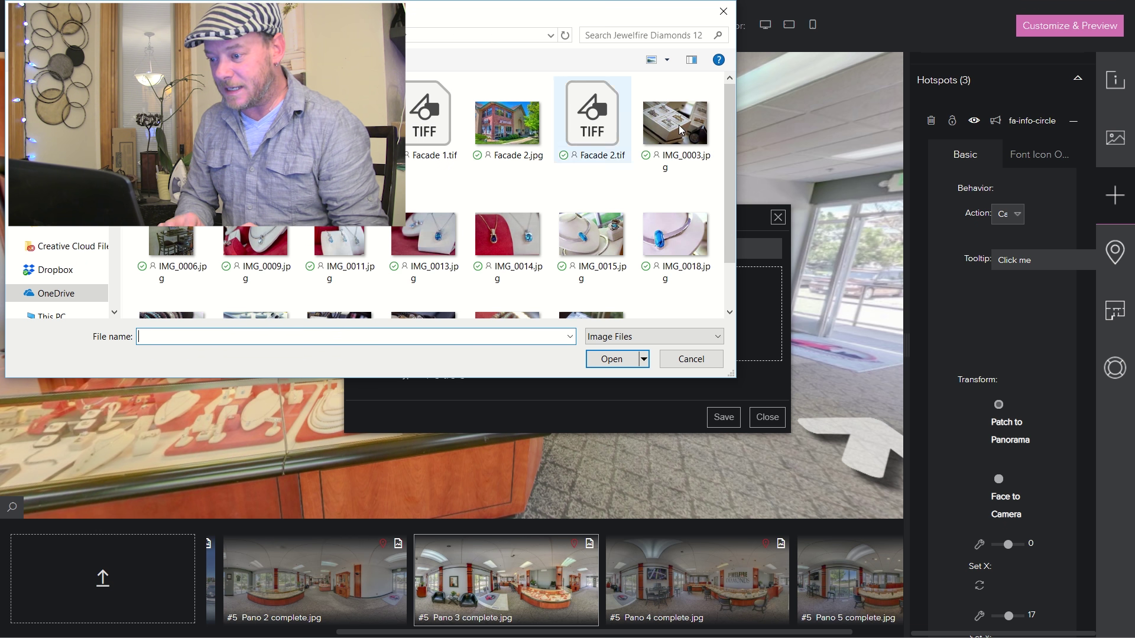
{"action": "scroll", "coordinate": [534, 224], "scroll_direction": "down", "scroll_amount": 2}
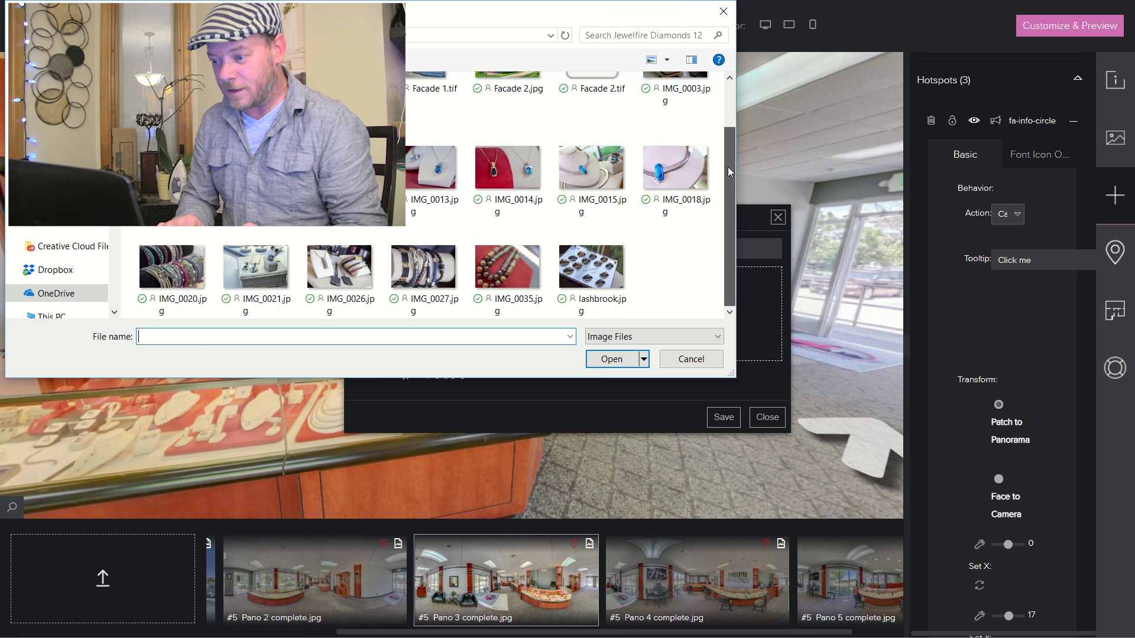
{"action": "double_click", "coordinate": [509, 257]}
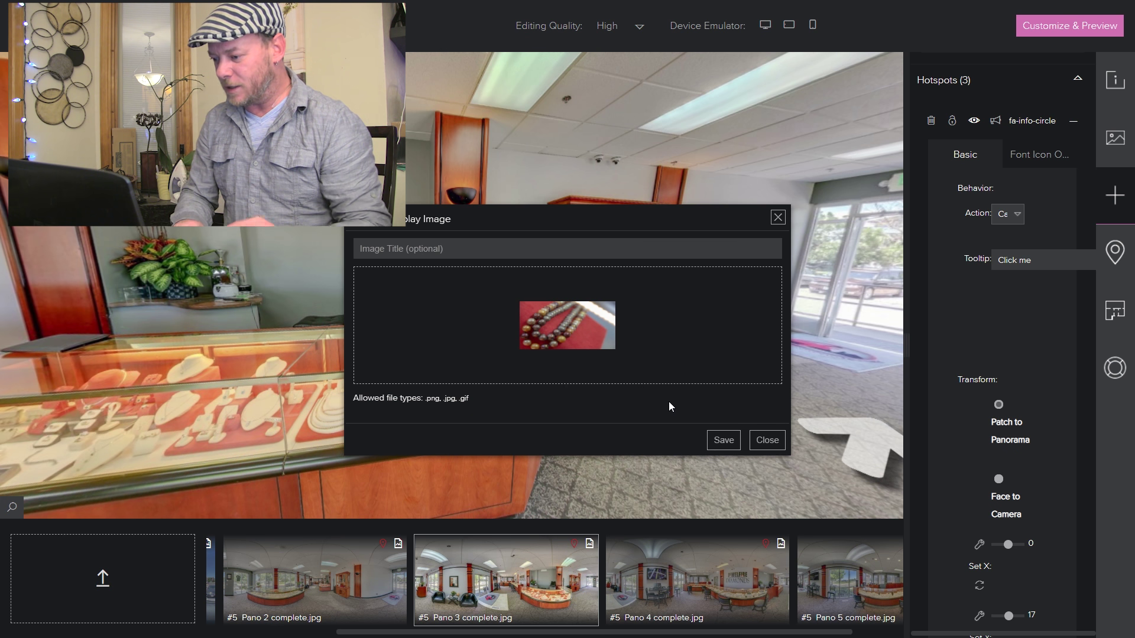
{"action": "left_click", "coordinate": [723, 441]}
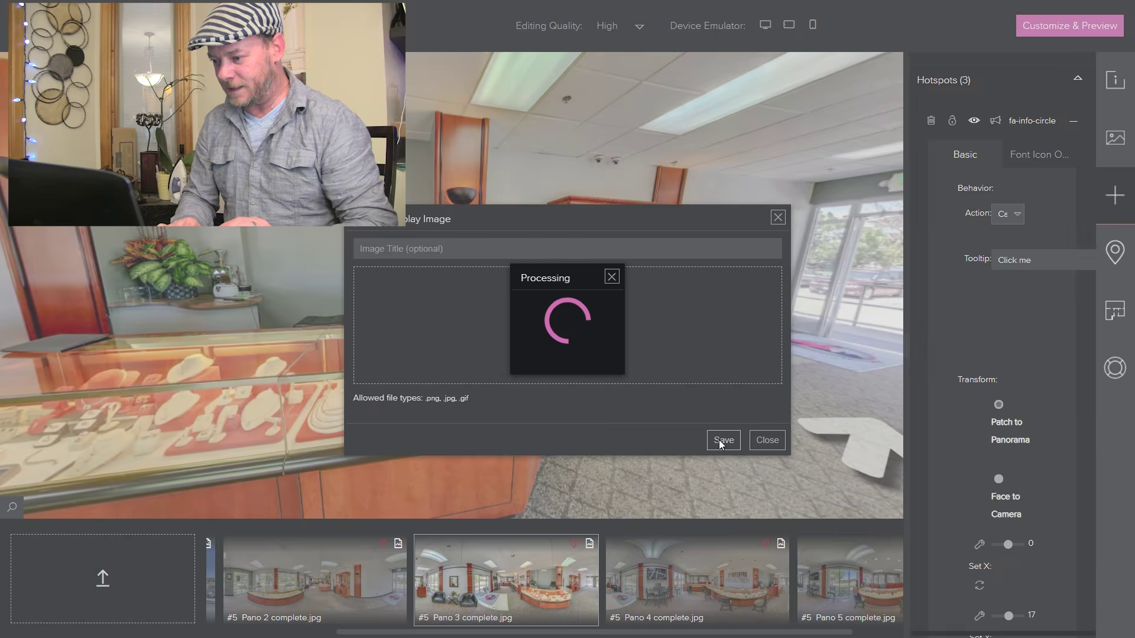
- Dismiss the success message, look around the store's hotspots, and go to Customize & Preview
{"action": "left_click", "coordinate": [613, 359]}
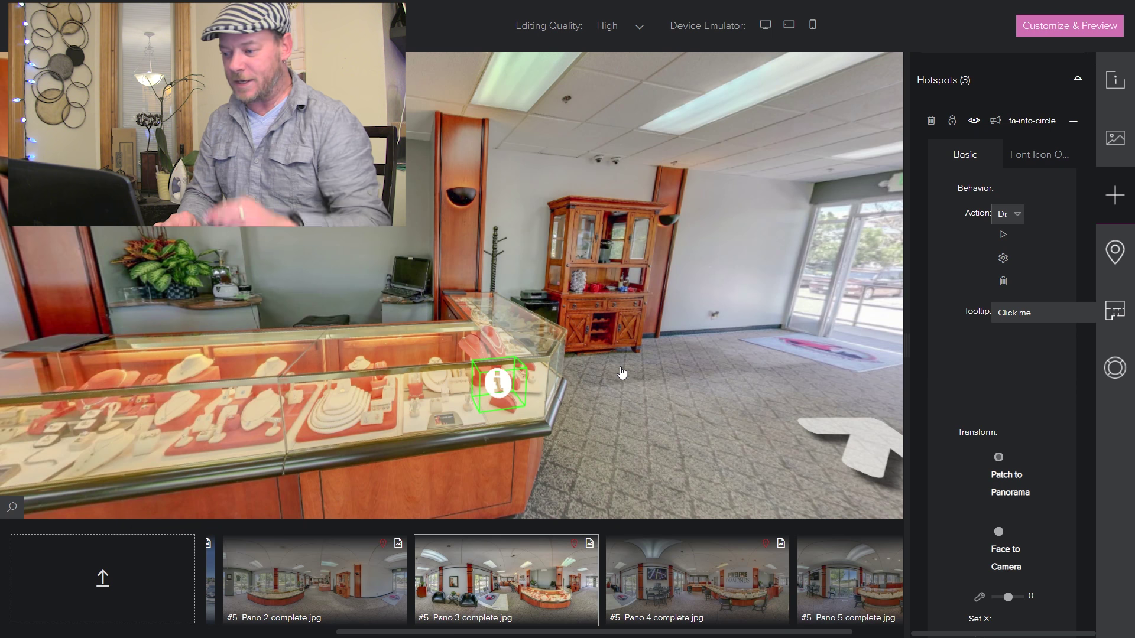
{"action": "left_click_drag", "start_coordinate": [657, 400], "coordinate": [554, 393]}
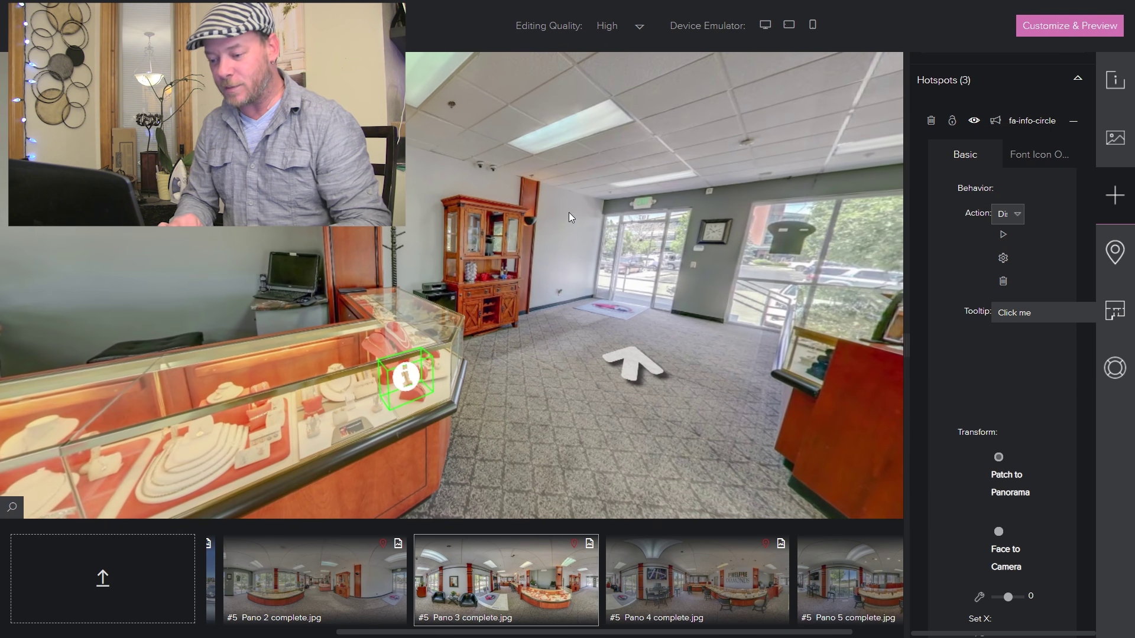
{"action": "mouse_move", "coordinate": [409, 381]}
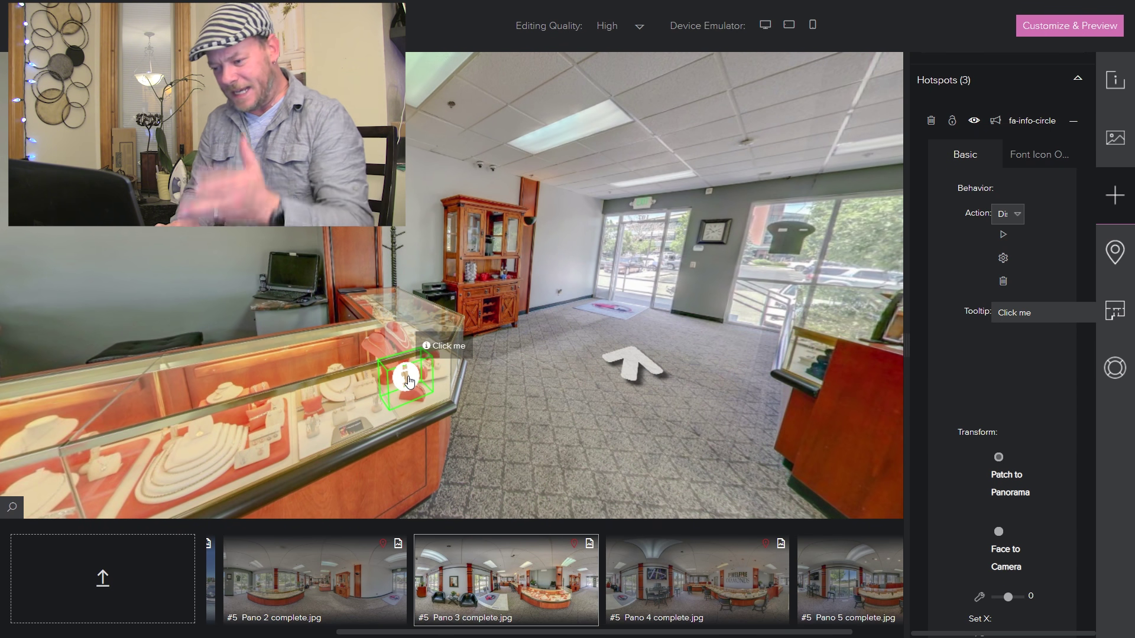
{"action": "left_click_drag", "start_coordinate": [470, 387], "coordinate": [512, 403]}
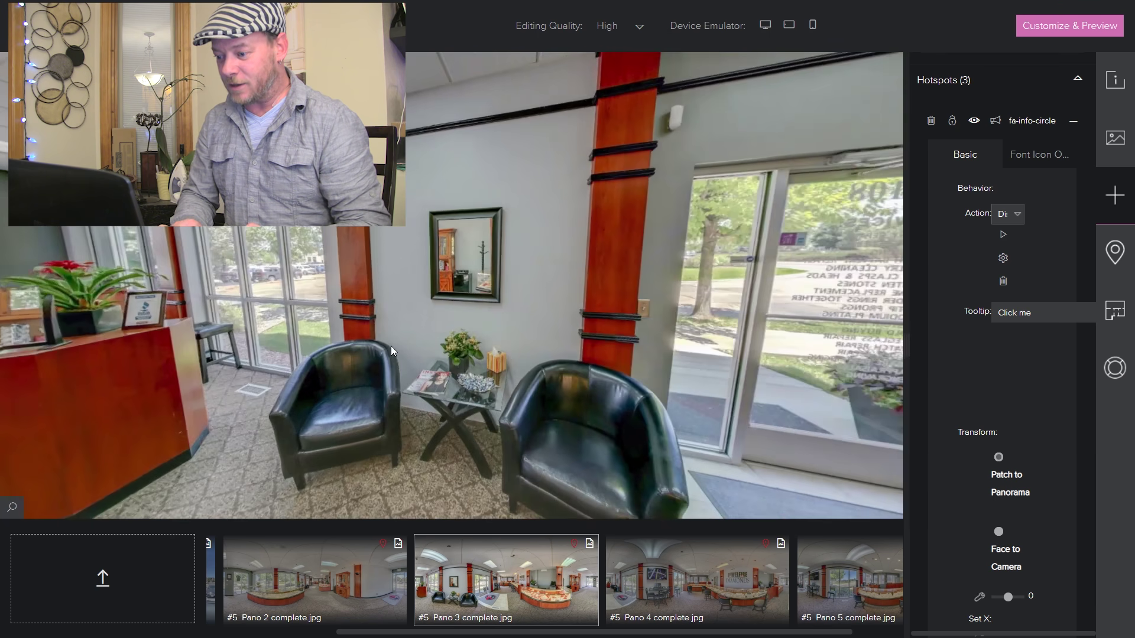
{"action": "left_click_drag", "start_coordinate": [391, 346], "coordinate": [699, 349]}
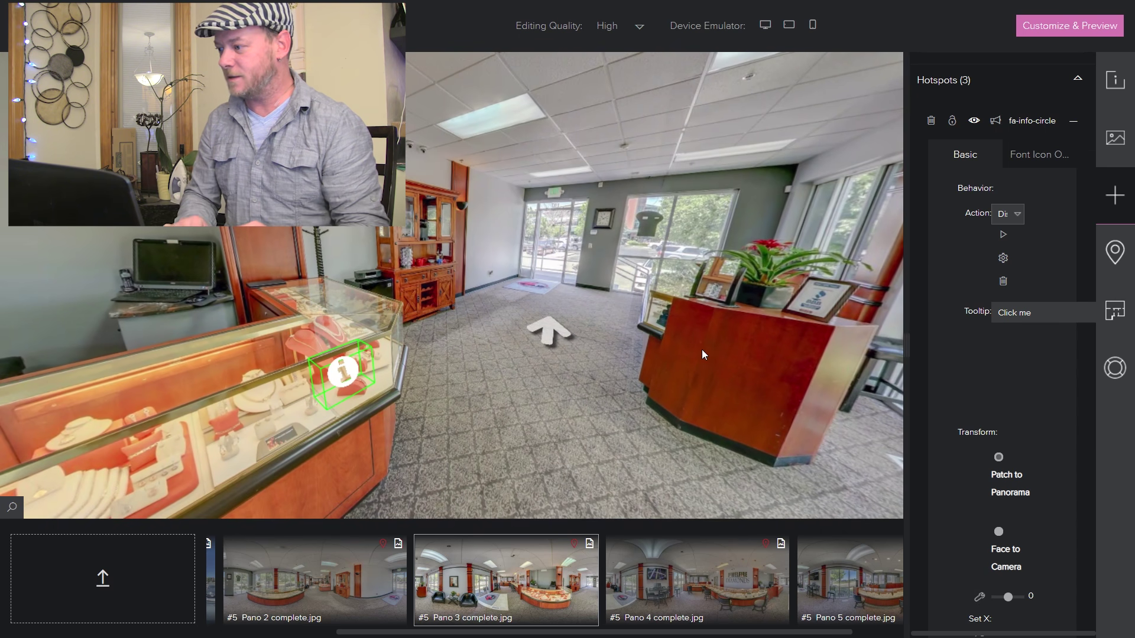
{"action": "left_click", "coordinate": [1057, 35]}
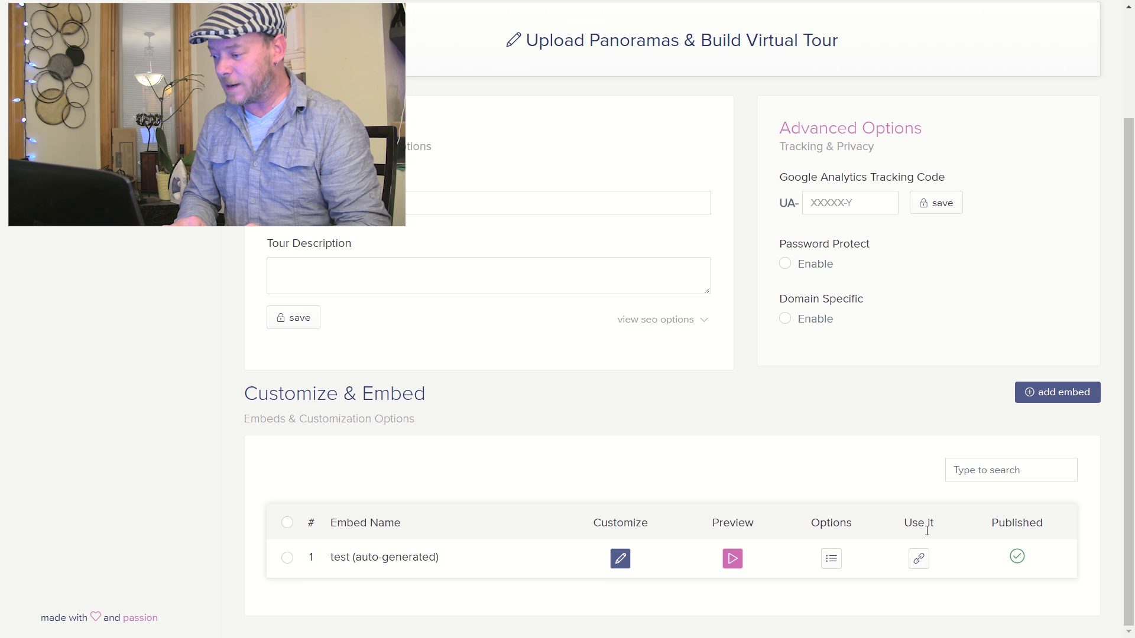
- Generate the test embed's Javascript code at custom responsive size with height 550
{"action": "left_click", "coordinate": [919, 560]}
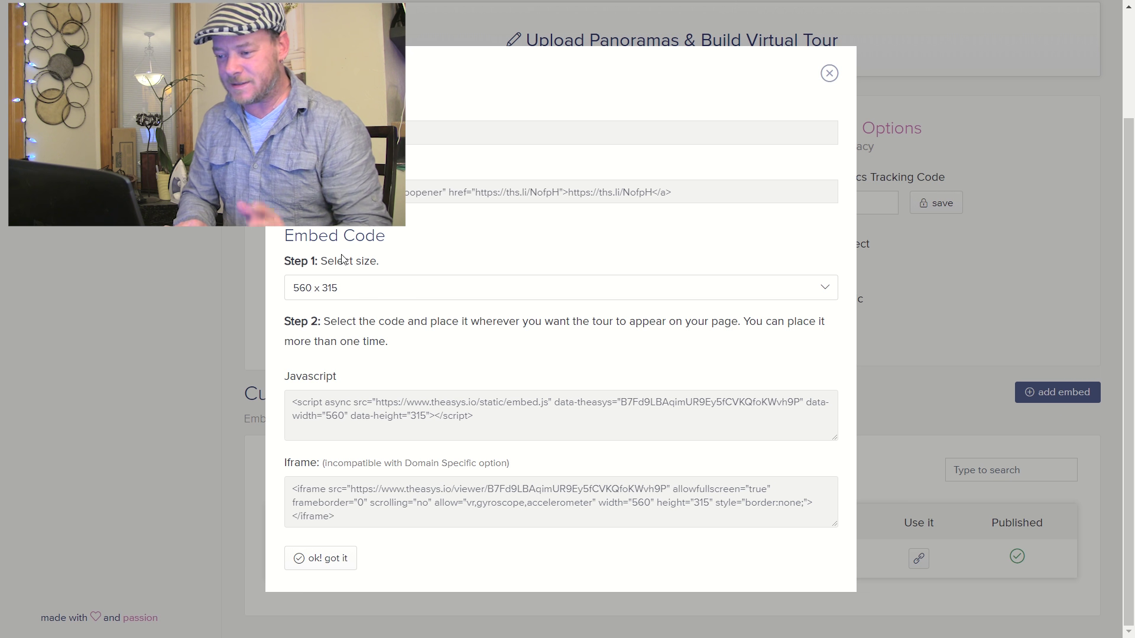
{"action": "left_click", "coordinate": [353, 290]}
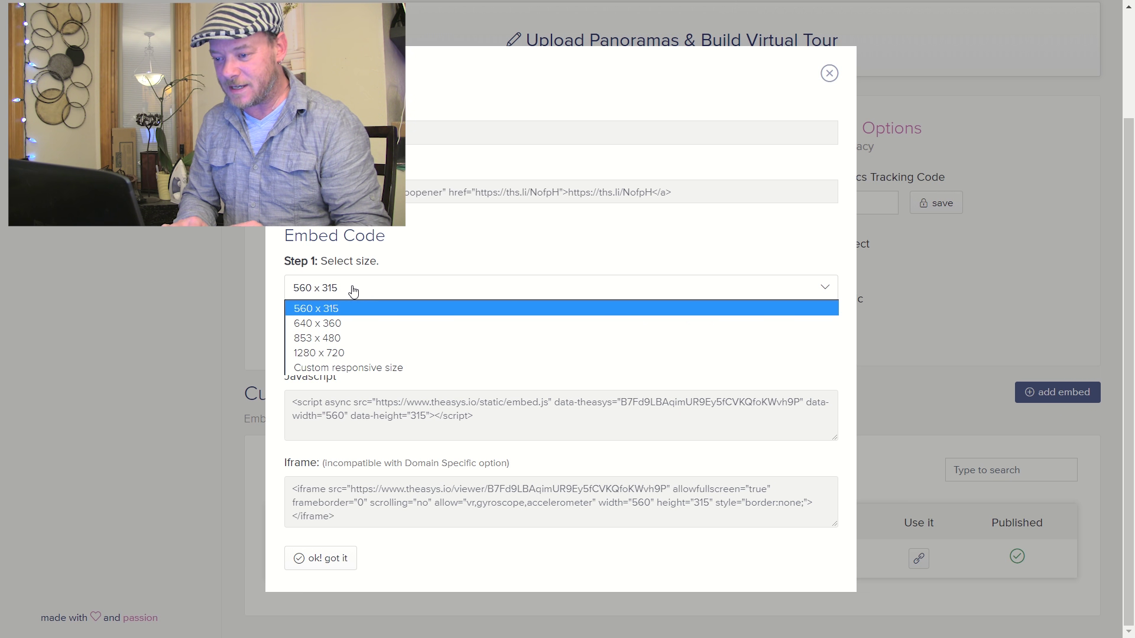
{"action": "left_click", "coordinate": [364, 367]}
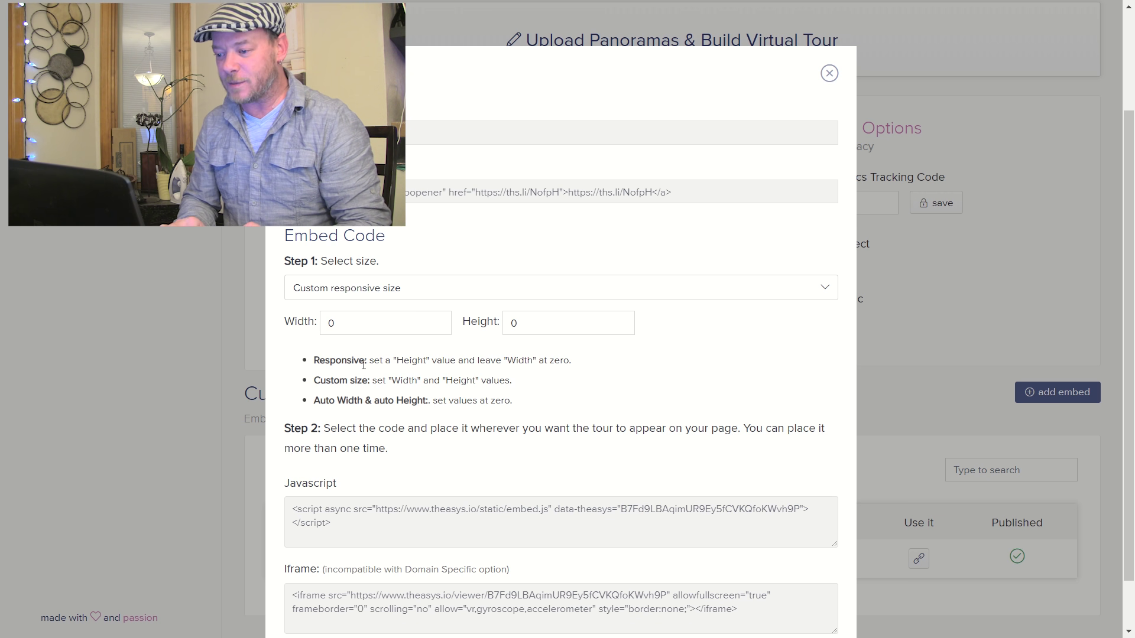
{"action": "double_click", "coordinate": [527, 325]}
{"action": "type", "text": "550"}
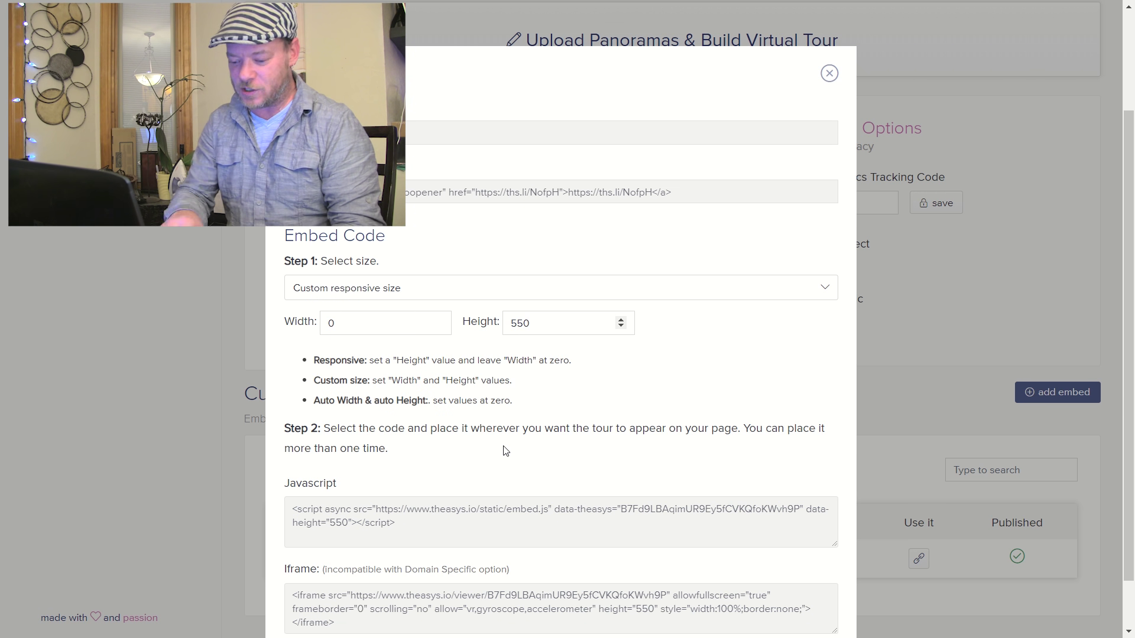
{"action": "left_click", "coordinate": [454, 523]}
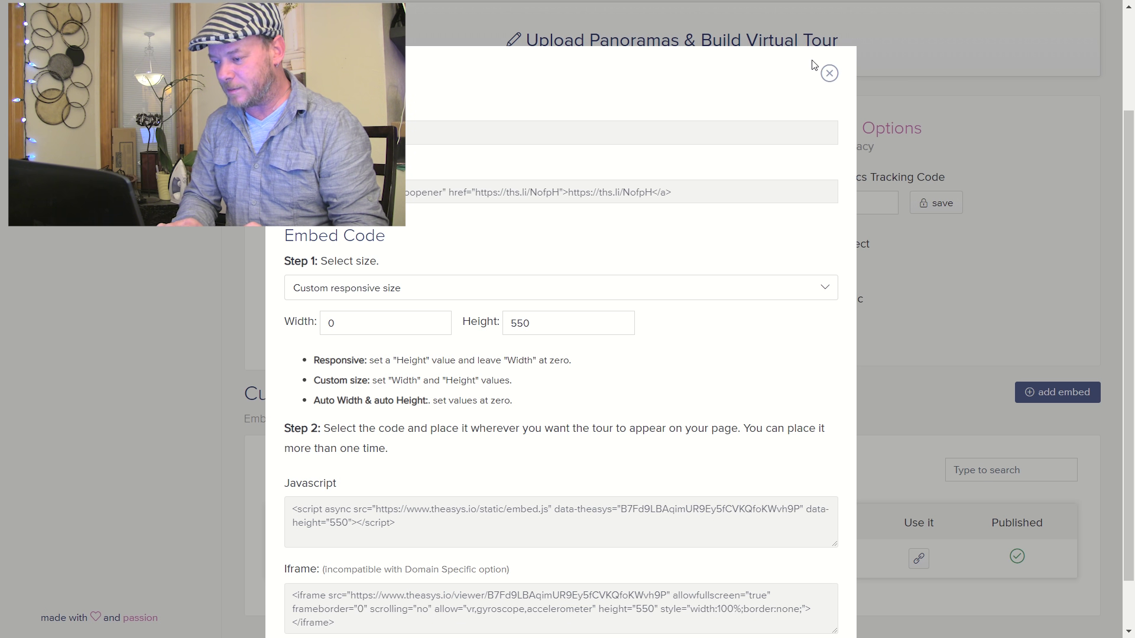
{"action": "left_click", "coordinate": [829, 73]}
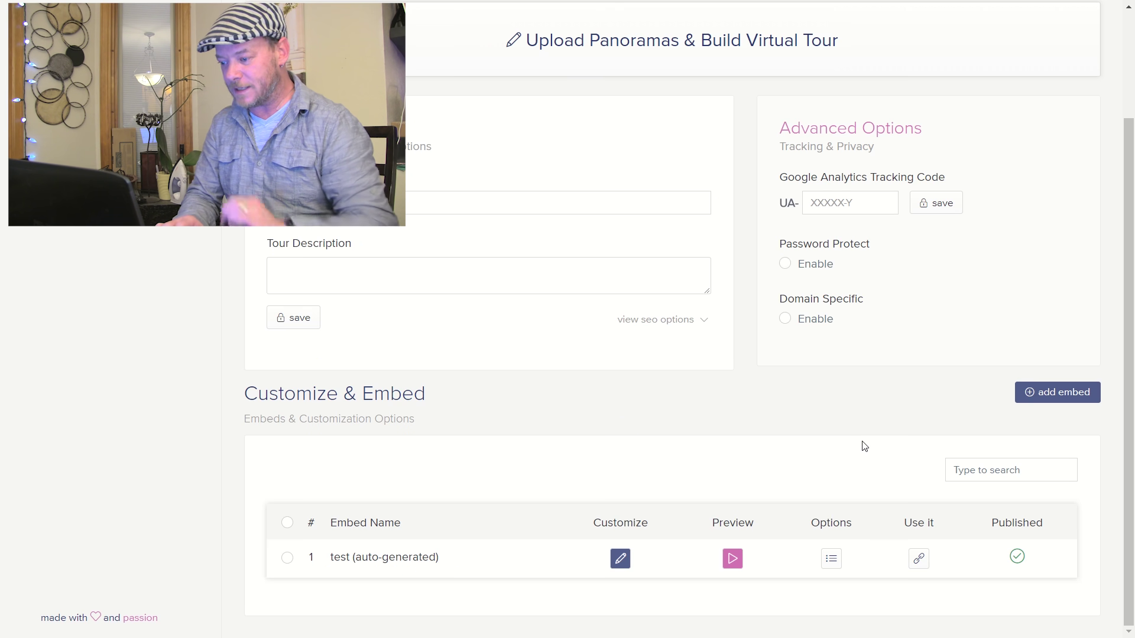
- Preview the published tour and walk from the entrance into the store
{"action": "left_click", "coordinate": [733, 561]}
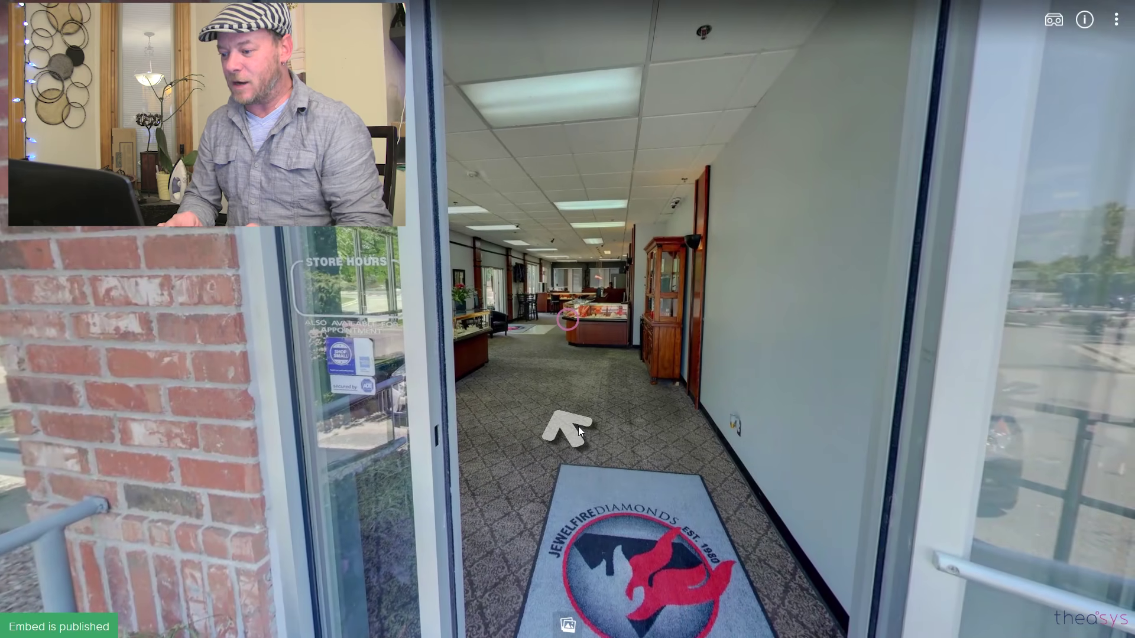
{"action": "left_click", "coordinate": [578, 426]}
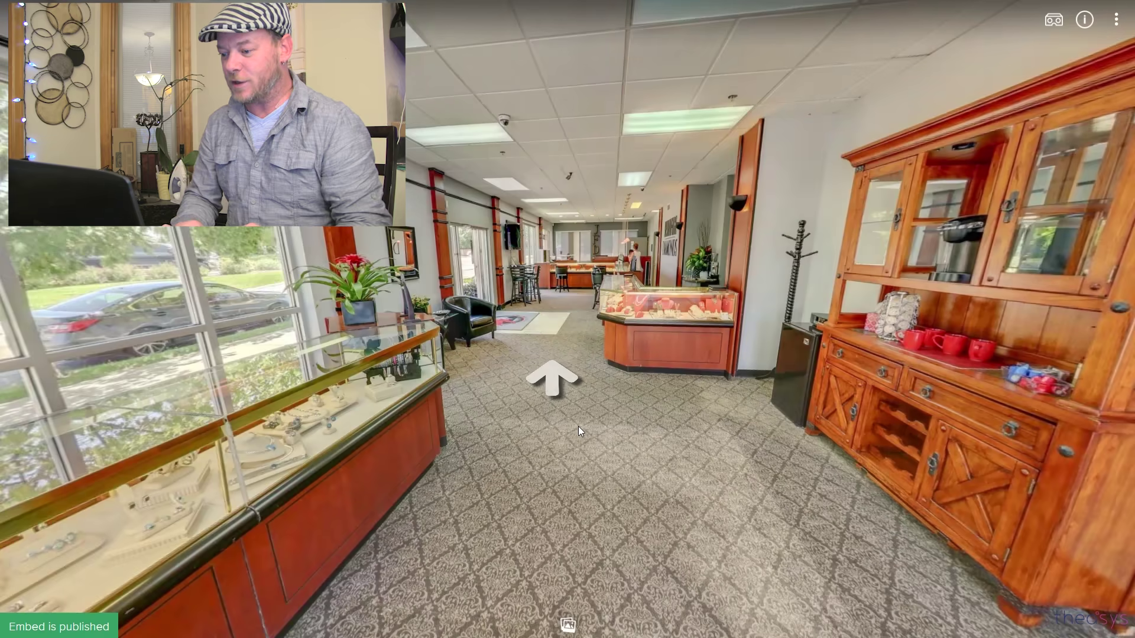
{"action": "left_click", "coordinate": [550, 373]}
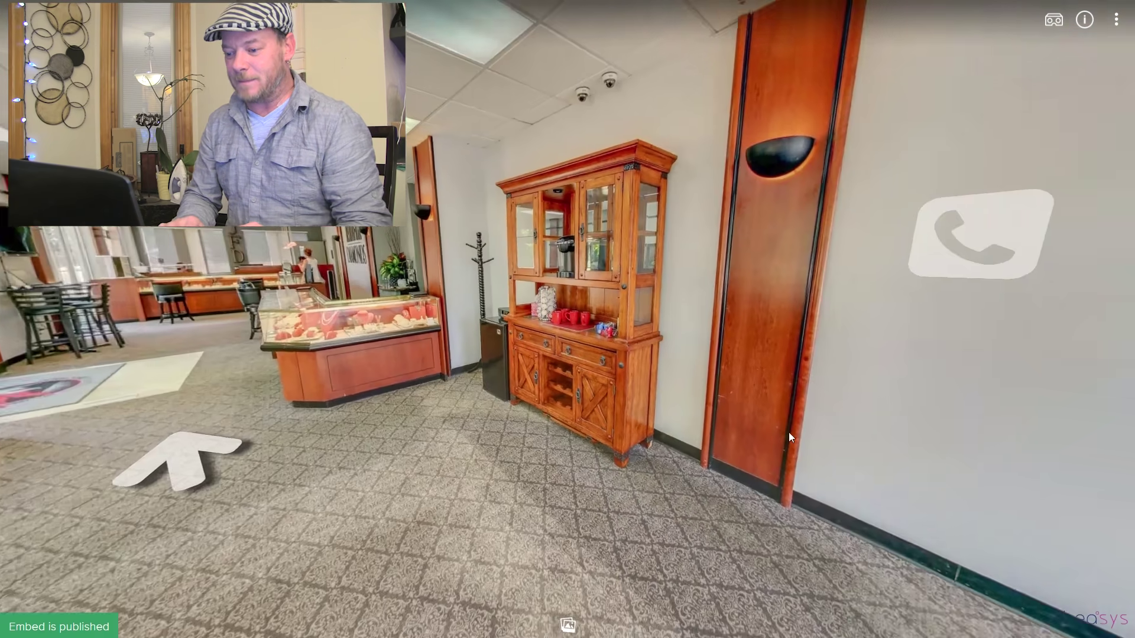
{"action": "left_click_drag", "start_coordinate": [788, 437], "coordinate": [224, 405]}
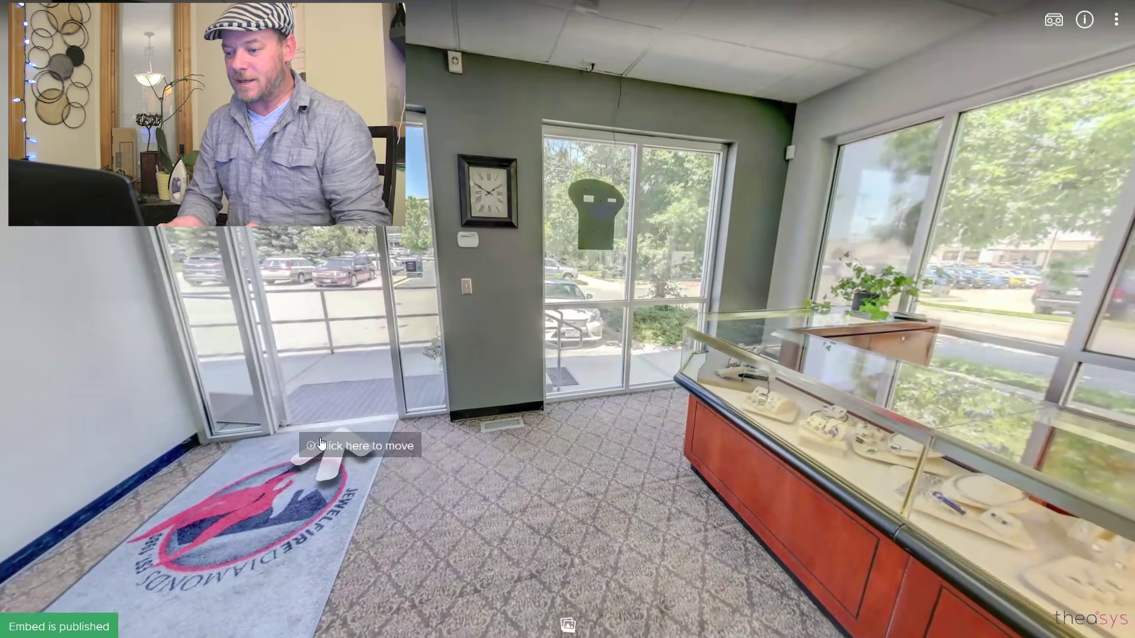
- Step outside to the parking lot, then walk back through the entrance into the store
{"action": "left_click", "coordinate": [338, 443]}
{"action": "left_click_drag", "start_coordinate": [520, 390], "coordinate": [702, 360]}
{"action": "left_click", "coordinate": [702, 360]}
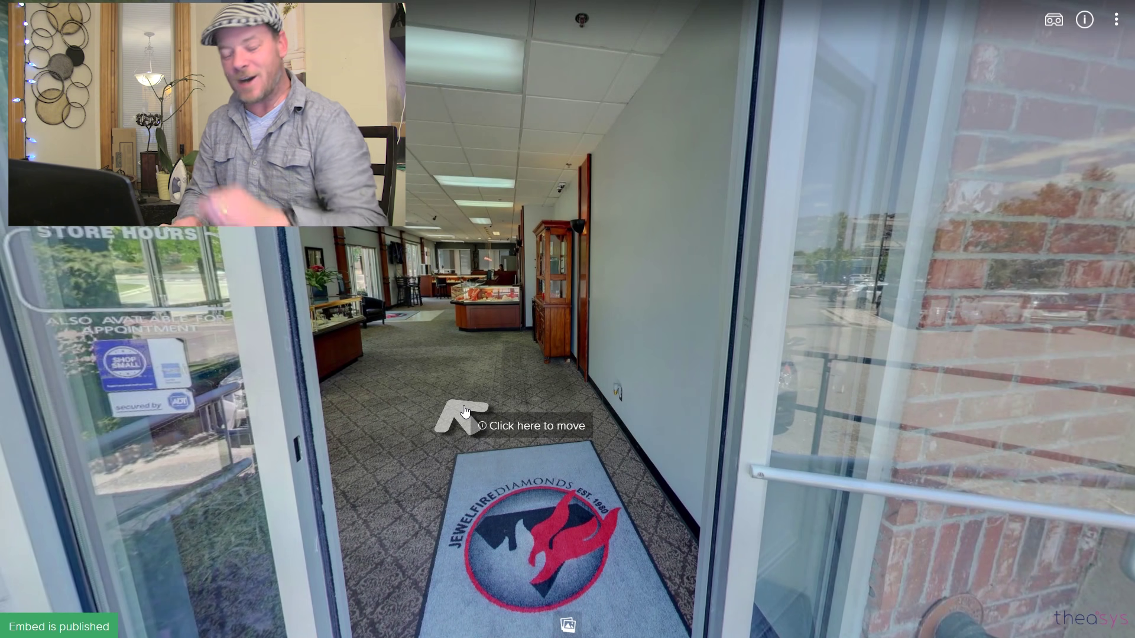
{"action": "left_click", "coordinate": [465, 410]}
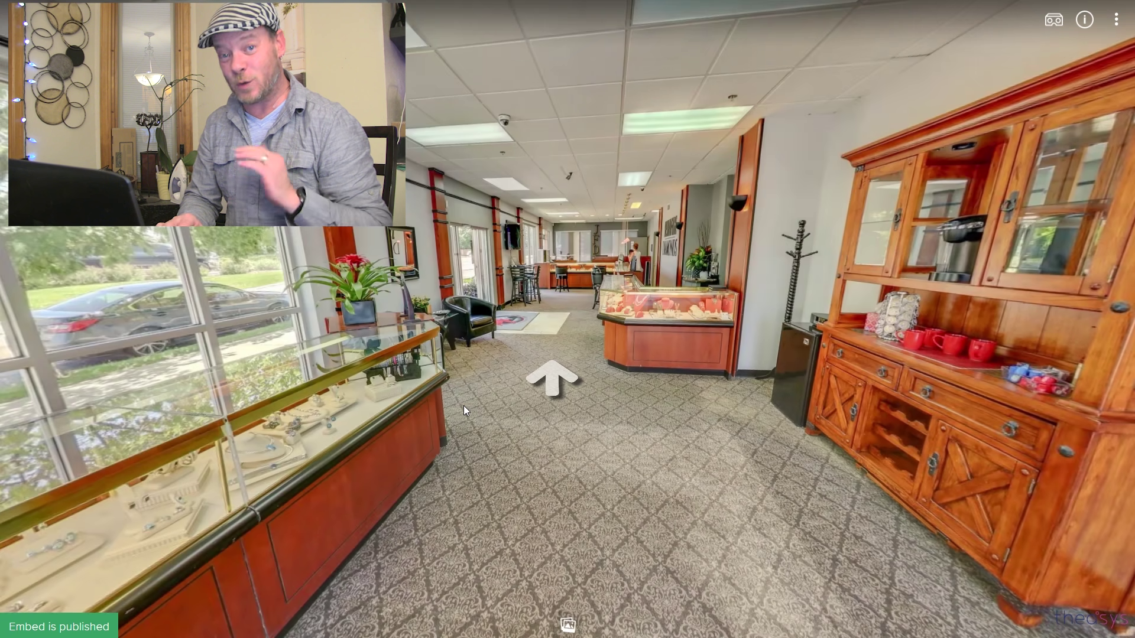
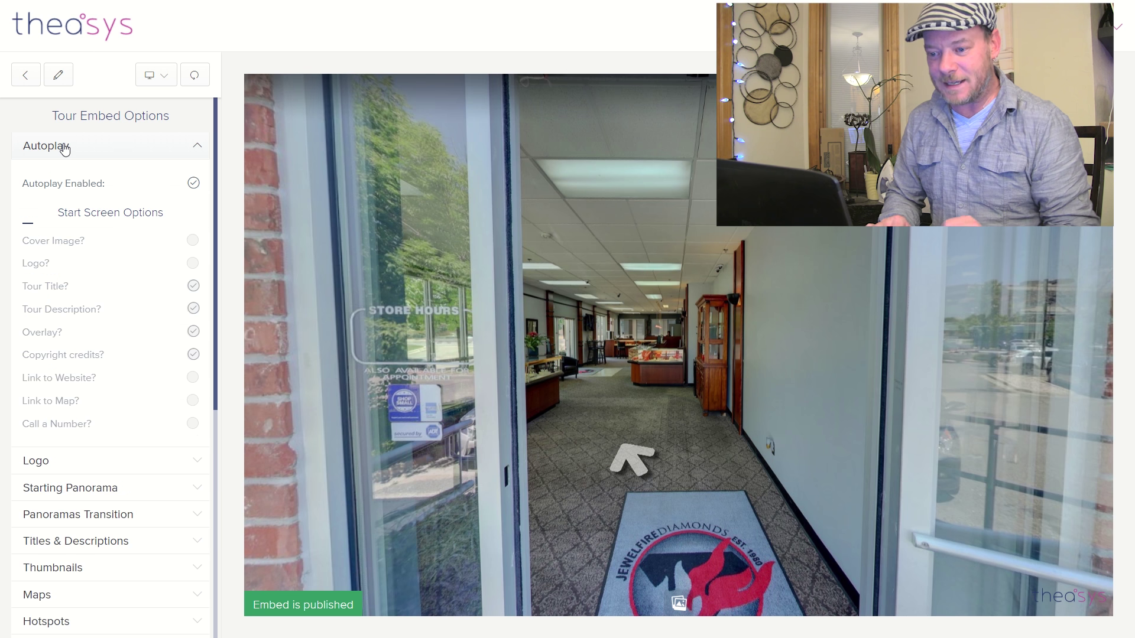
- Uncheck Autoplay Enabled so the embedded tour no longer starts automatically
{"action": "left_click", "coordinate": [193, 184]}
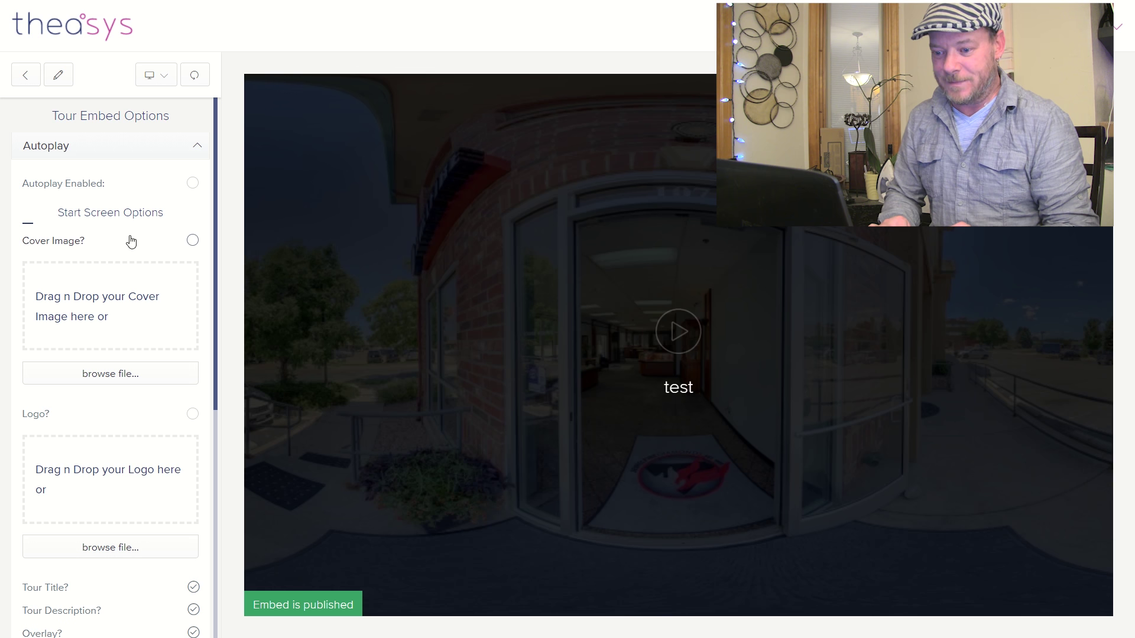
- Turn on the start-screen Cover Image option and browse for an image file
{"action": "left_click", "coordinate": [193, 240]}
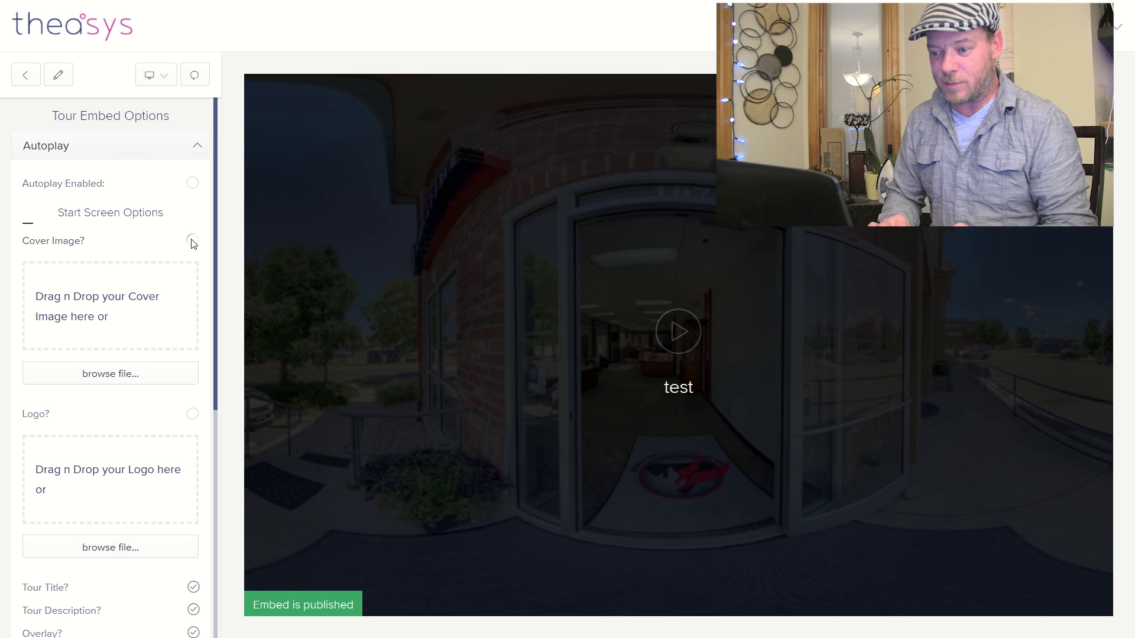
{"action": "left_click", "coordinate": [98, 371]}
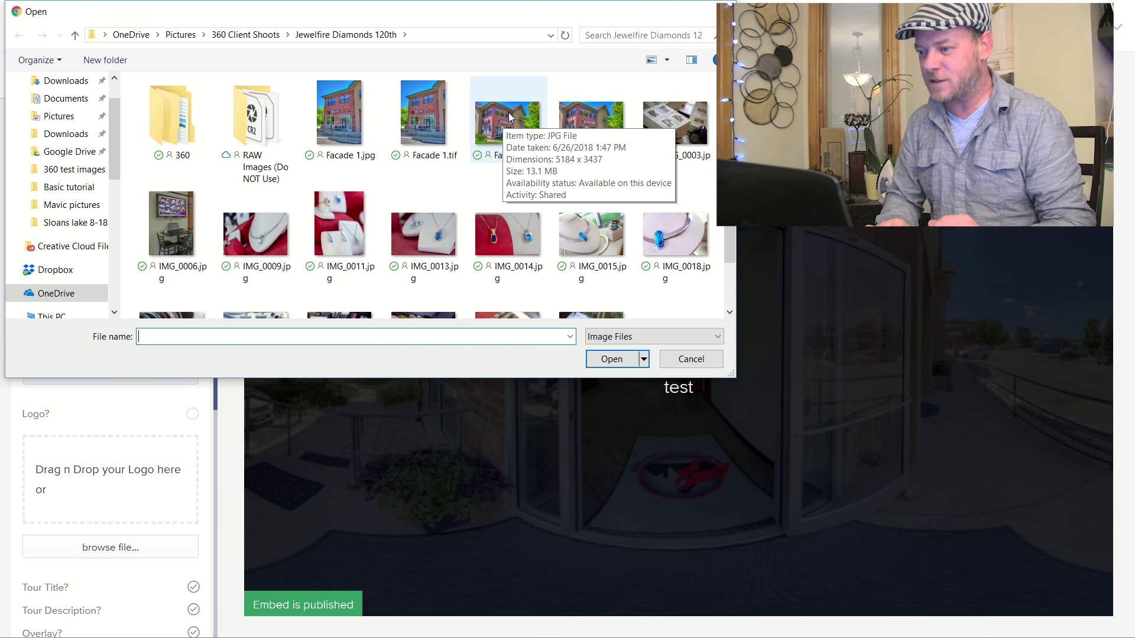
- Upload Facade 2.jpg as the start-screen cover image
{"action": "double_click", "coordinate": [509, 118]}
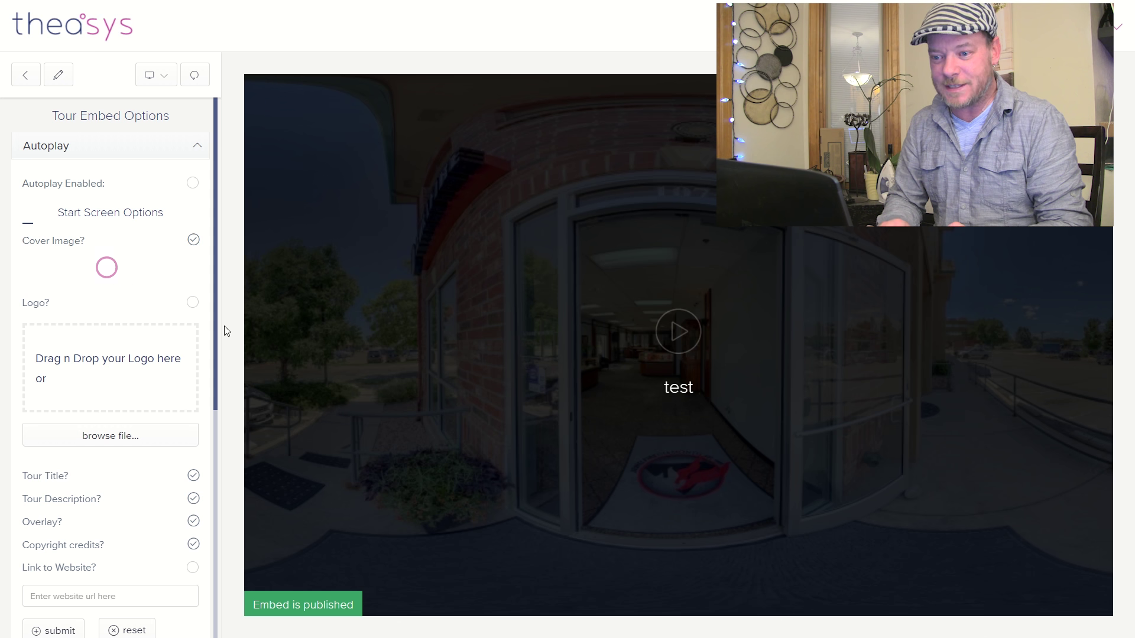
{"action": "left_click_drag", "start_coordinate": [215, 305], "coordinate": [215, 247]}
{"action": "scroll", "coordinate": [212, 335], "scroll_direction": "down", "scroll_amount": 2}
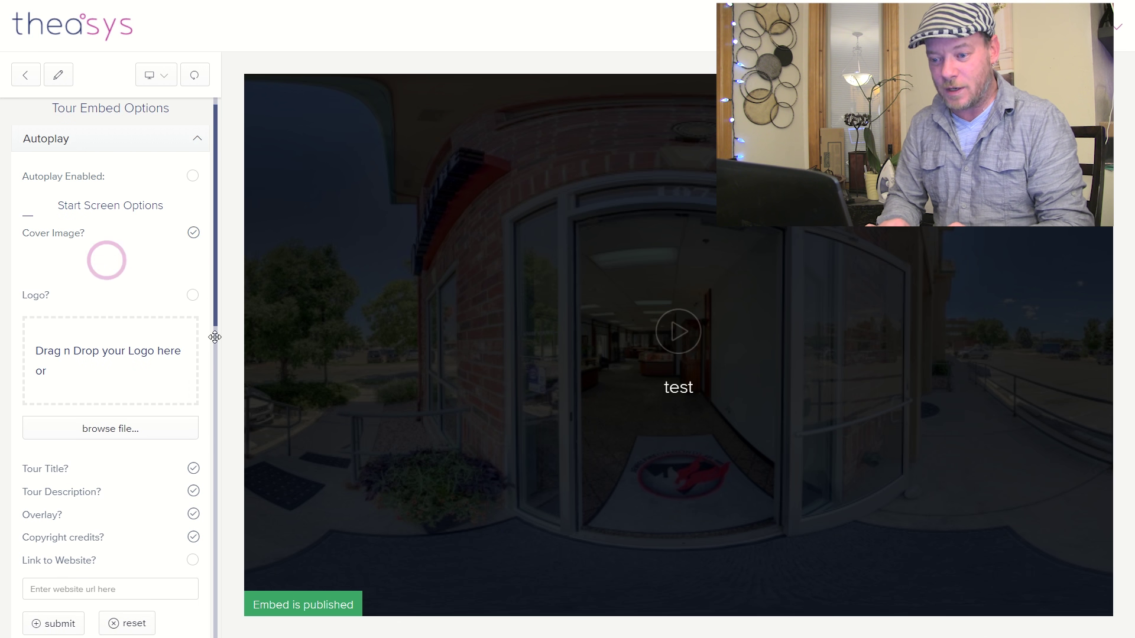
{"action": "scroll", "coordinate": [213, 361], "scroll_direction": "down", "scroll_amount": 2}
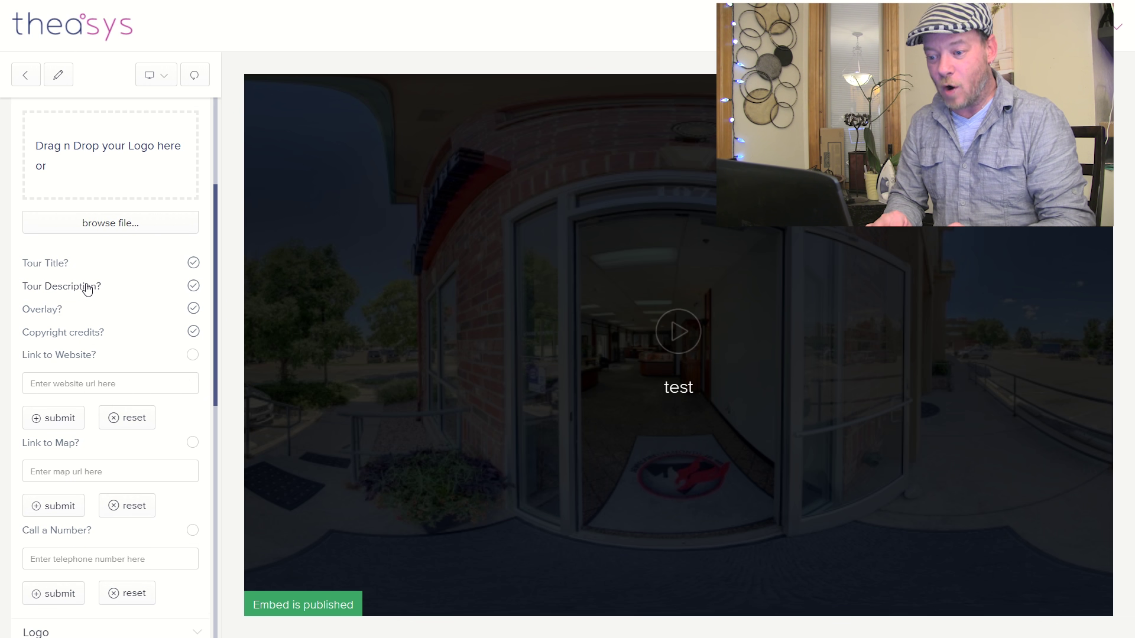
- Compare the start screen with and without the dark overlay, leaving Overlay switched off
{"action": "left_click", "coordinate": [193, 309]}
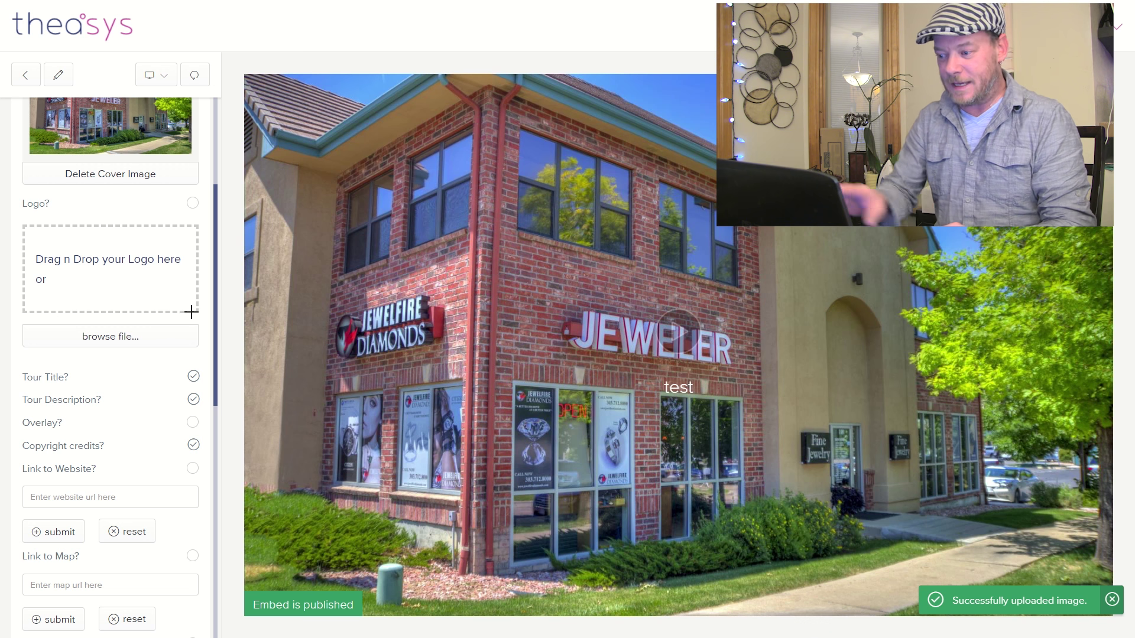
{"action": "left_click", "coordinate": [193, 422]}
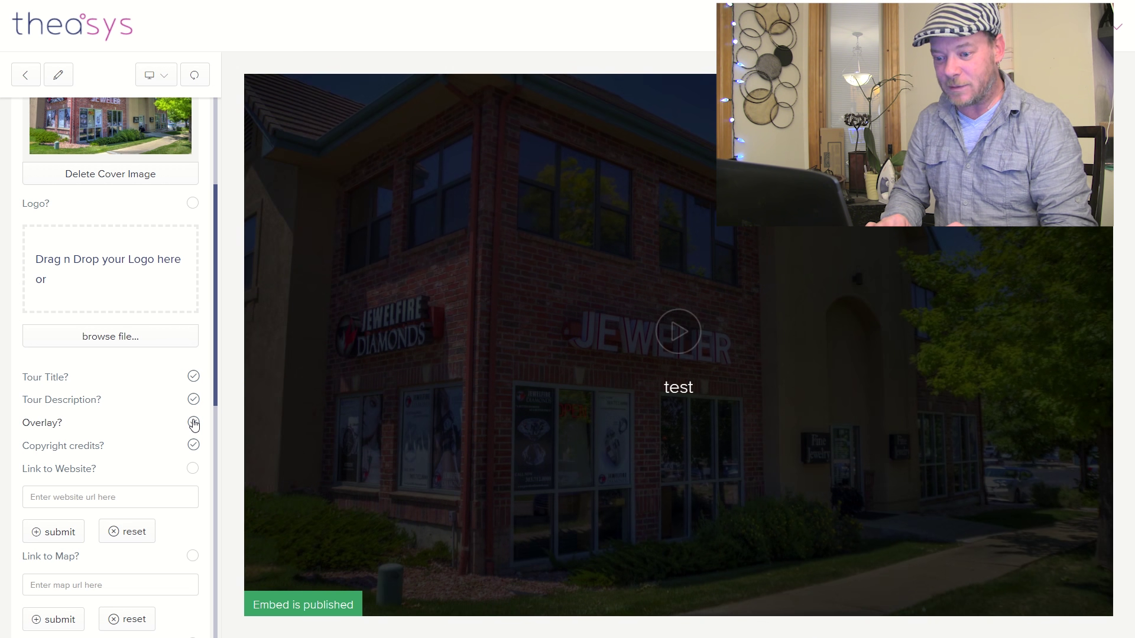
{"action": "left_click", "coordinate": [193, 423]}
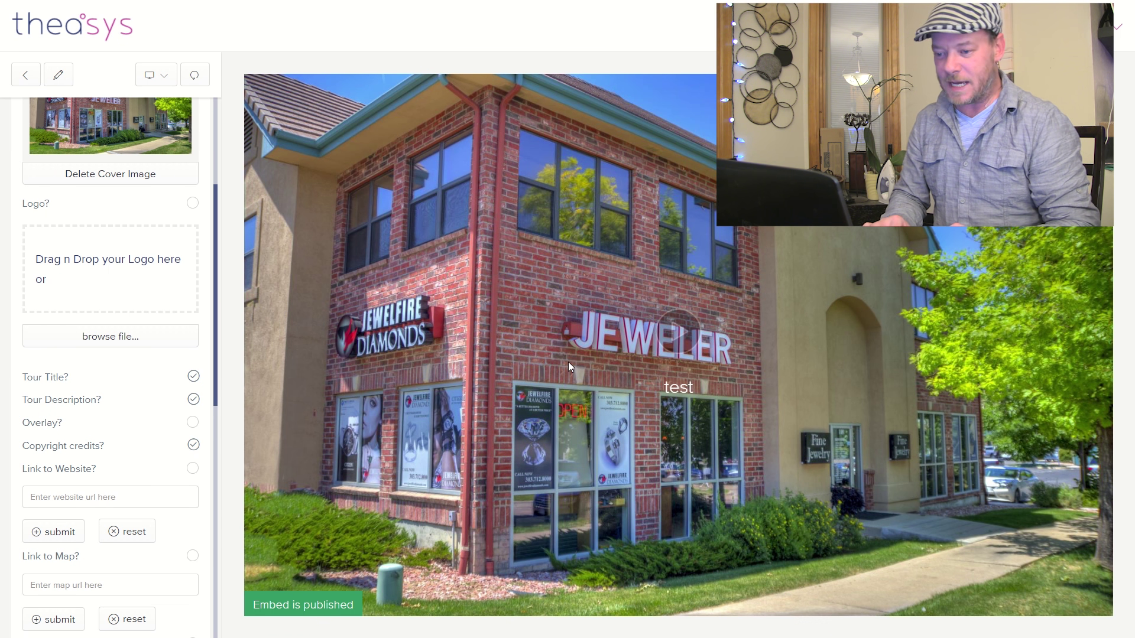
{"action": "left_click_drag", "start_coordinate": [215, 349], "coordinate": [219, 404]}
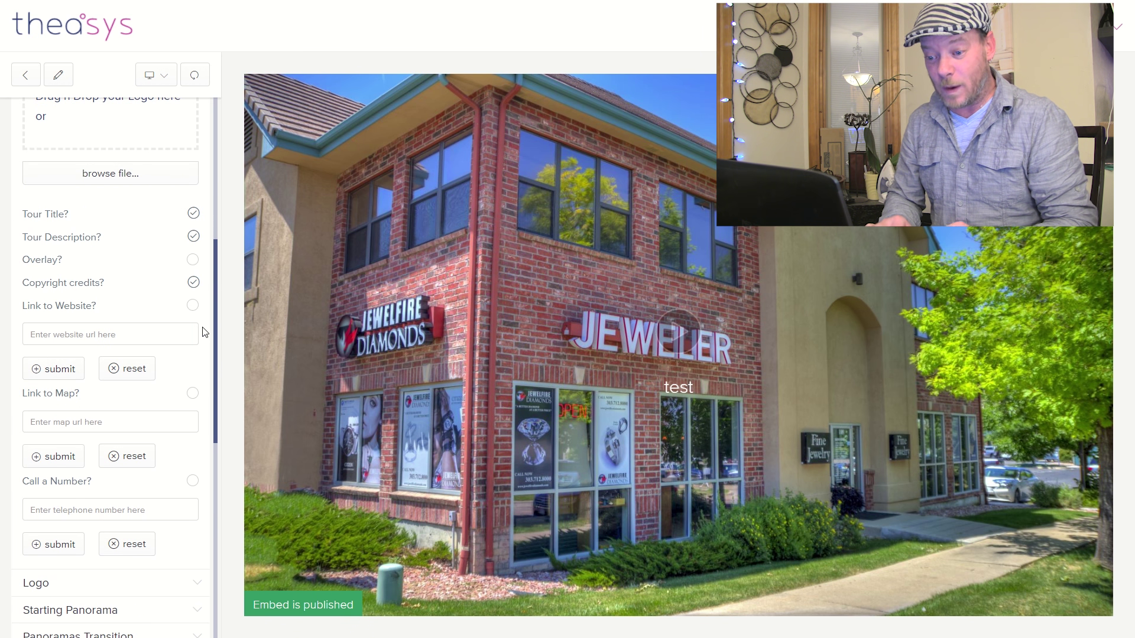
{"action": "left_click", "coordinate": [193, 306]}
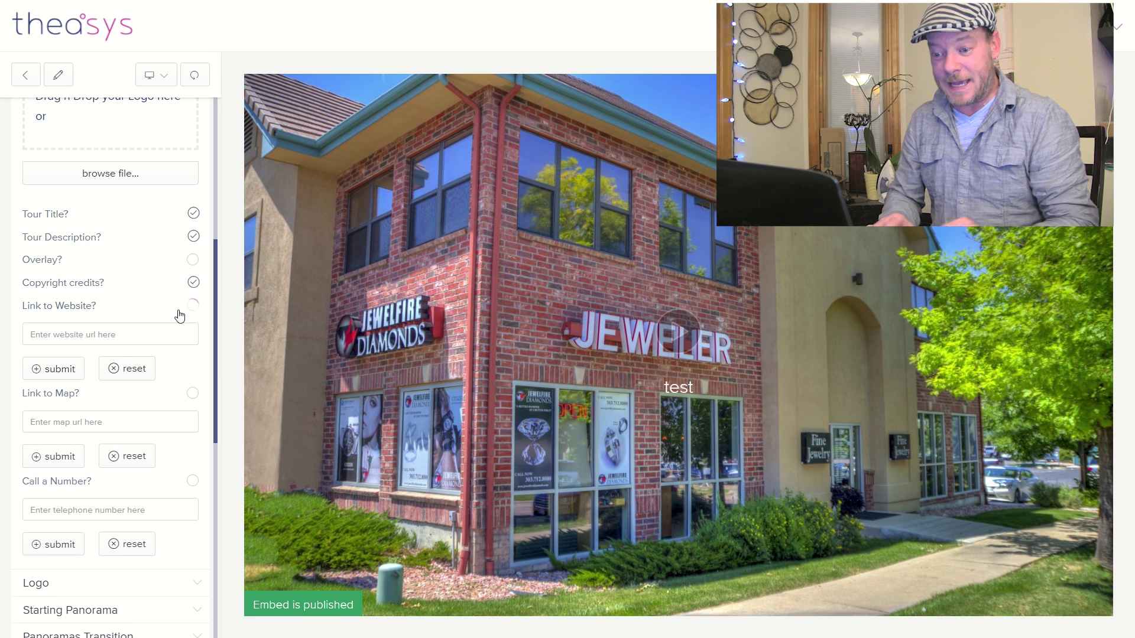
{"action": "left_click", "coordinate": [132, 334]}
{"action": "type", "text": "www.tyhurd.com"}
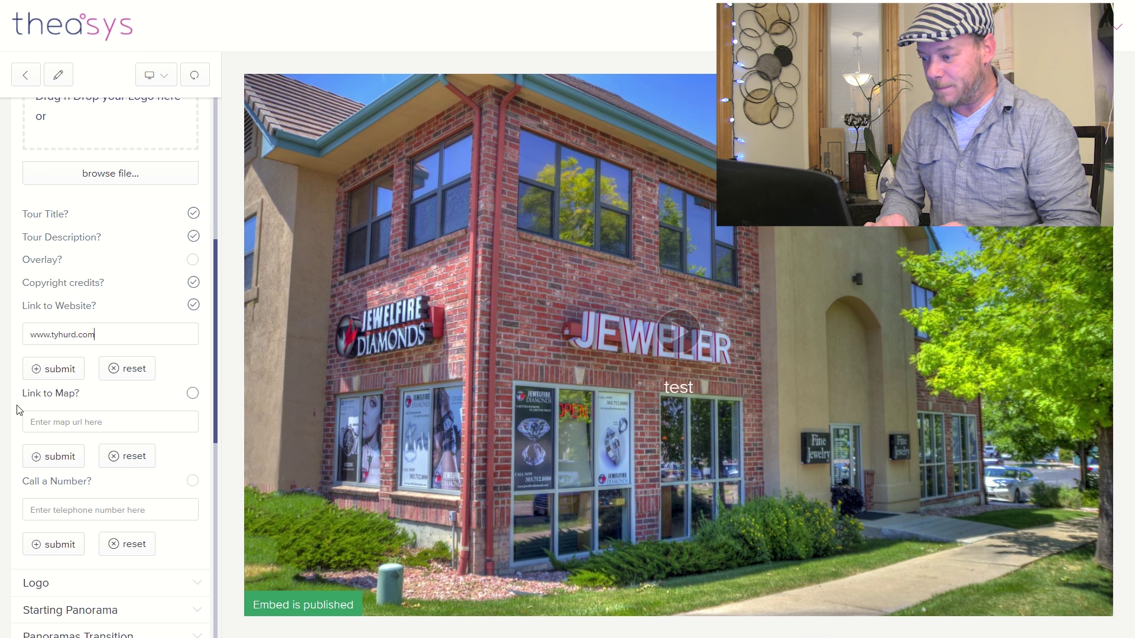
{"action": "left_click", "coordinate": [49, 373]}
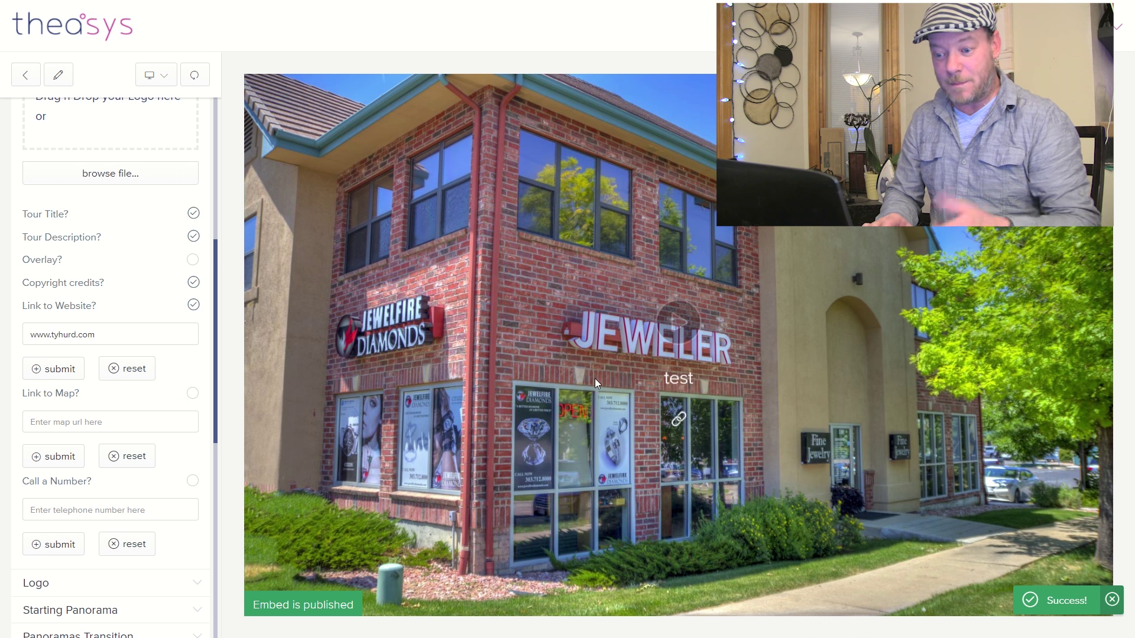
- Save a placeholder map address and enable the map link on the start screen
{"action": "left_click", "coordinate": [110, 426]}
{"action": "type", "text": "sa;difjaws ;f[oisaf isa"}
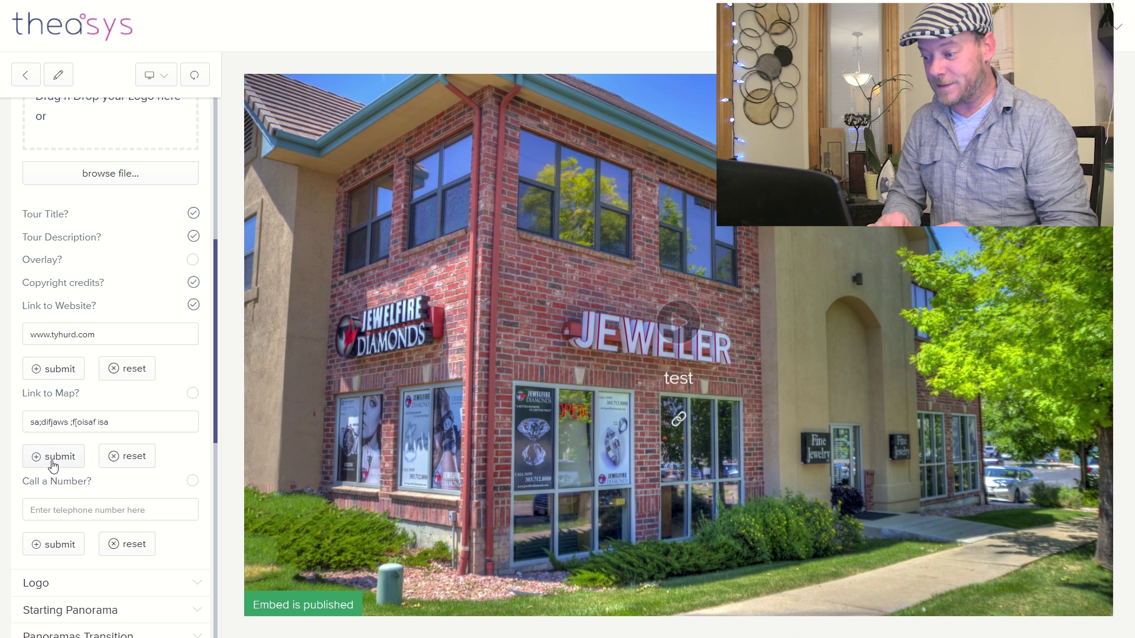
{"action": "left_click", "coordinate": [52, 466]}
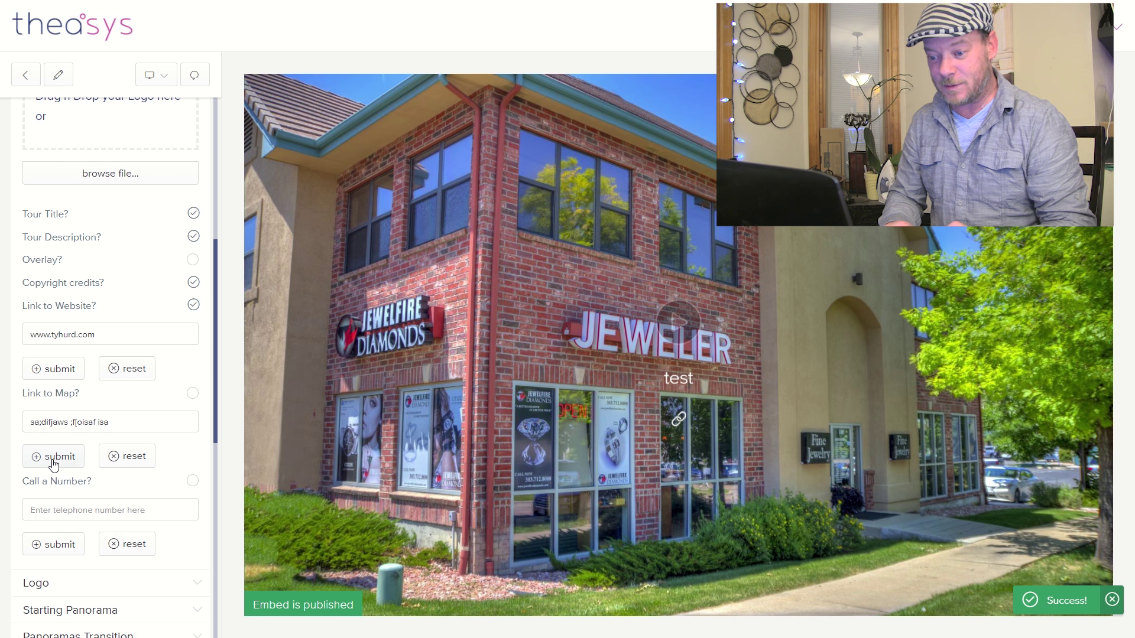
{"action": "left_click", "coordinate": [195, 393]}
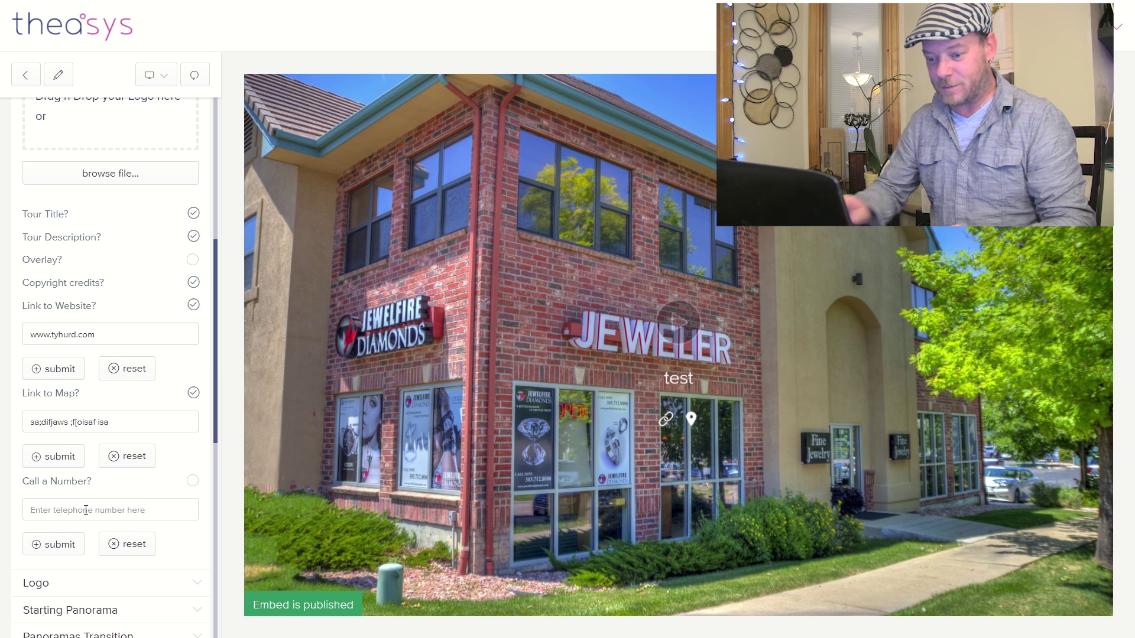
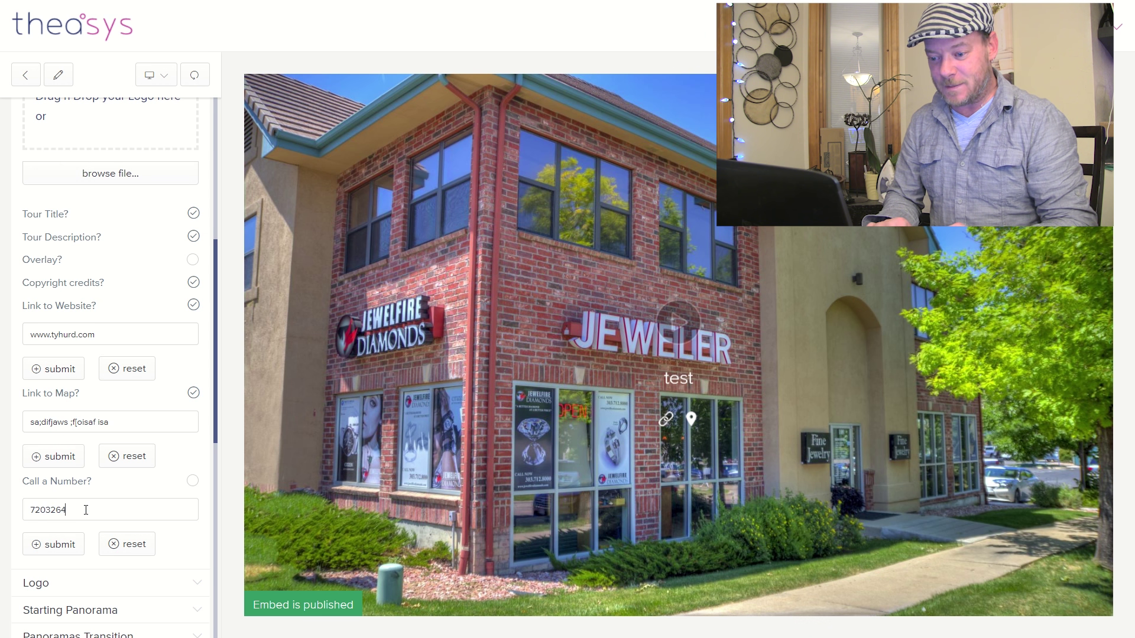
- Save the store's phone number, enable the call link, and turn the website link off
{"action": "left_click", "coordinate": [46, 546]}
{"action": "left_click", "coordinate": [190, 482]}
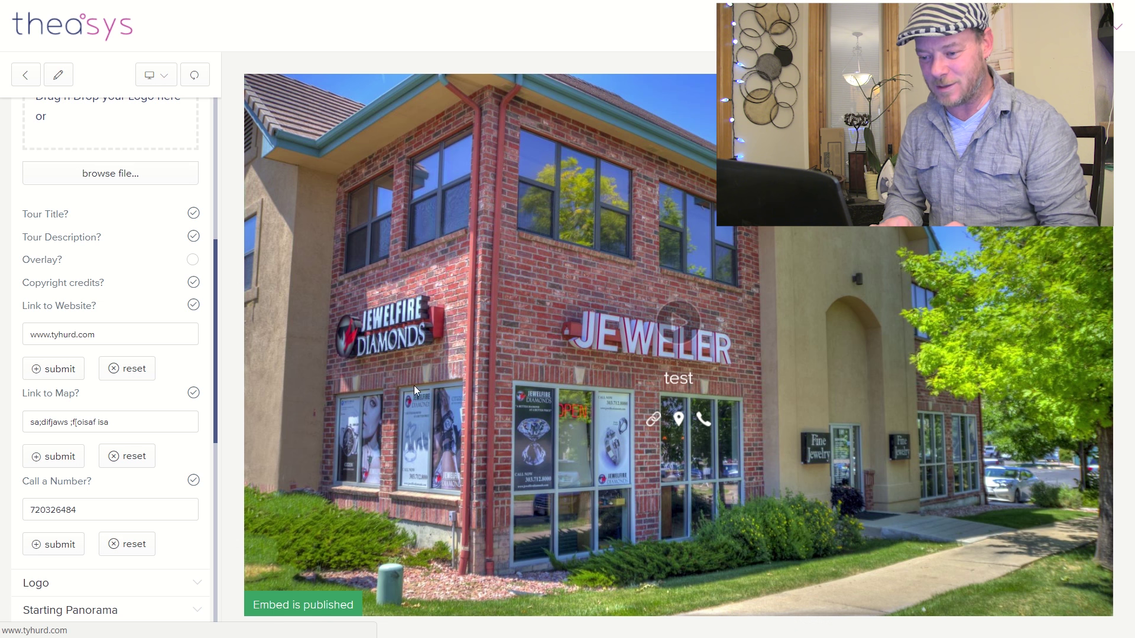
{"action": "left_click", "coordinate": [194, 305]}
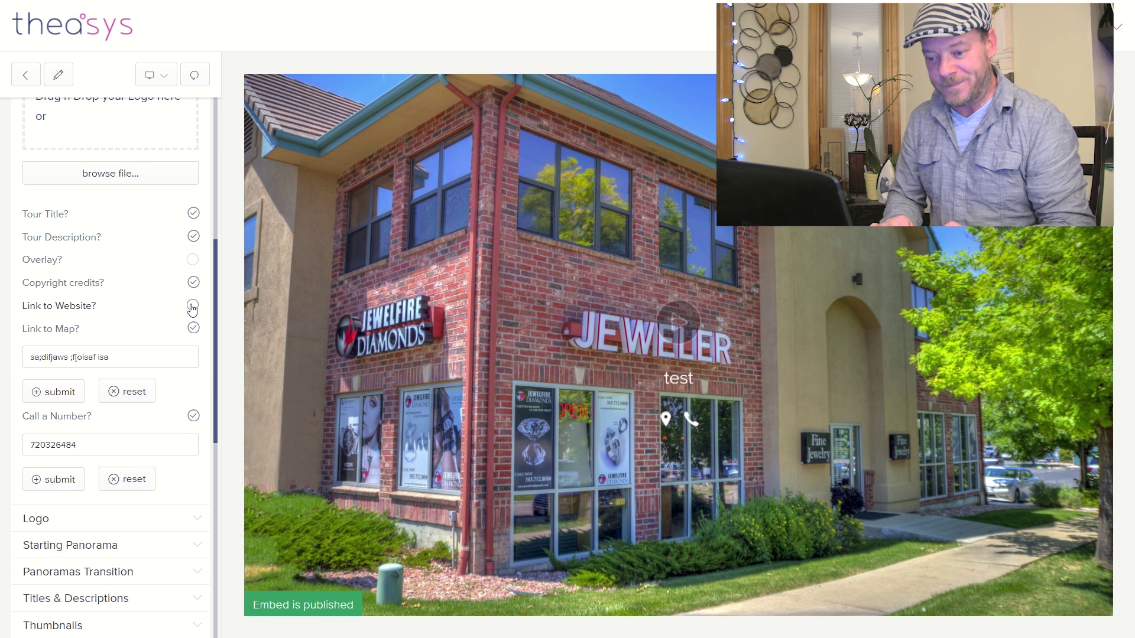
- Scroll down the embed options sidebar and expand the Credits section
{"action": "left_click_drag", "start_coordinate": [215, 314], "coordinate": [208, 533]}
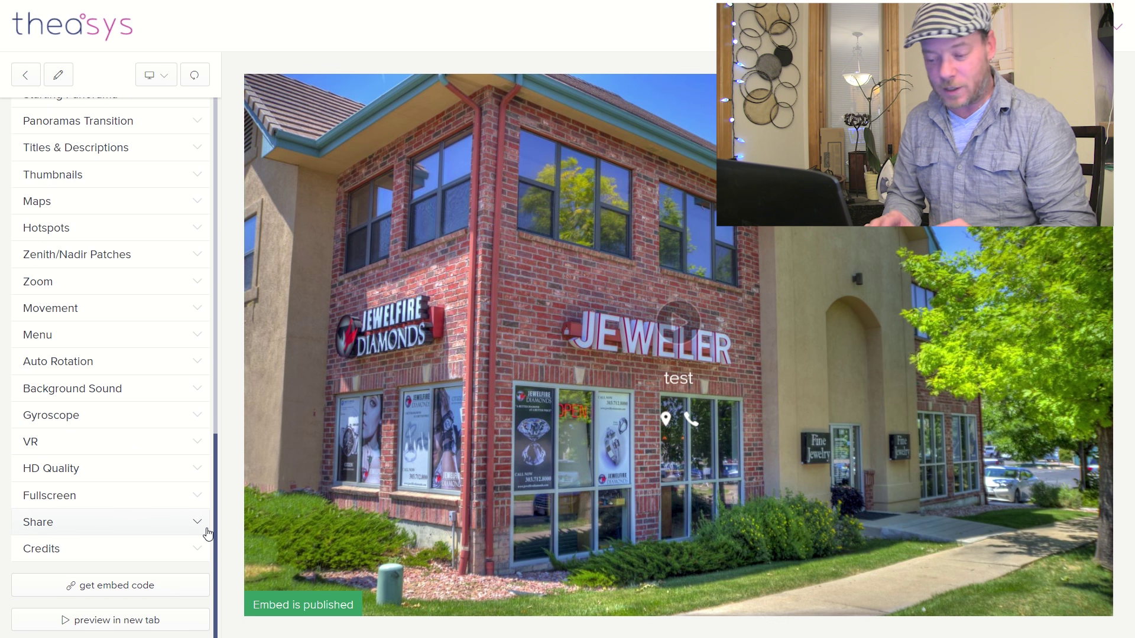
{"action": "left_click", "coordinate": [150, 549]}
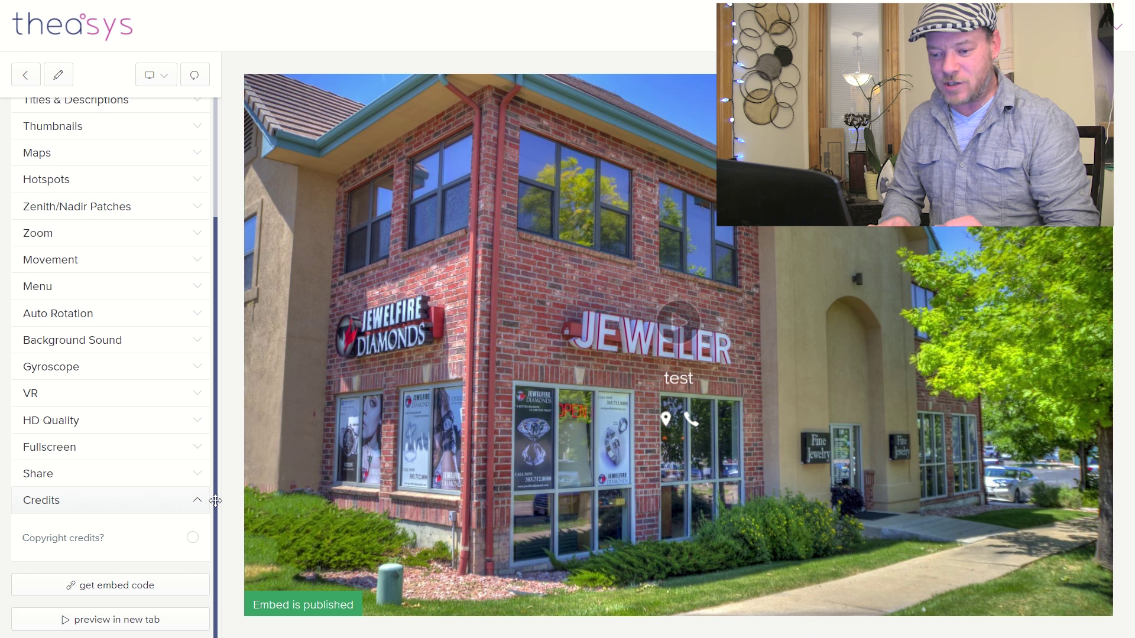
- Make HD Quality active by default on mobile/touch, then expand the Gyroscope settings
{"action": "left_click", "coordinate": [196, 426]}
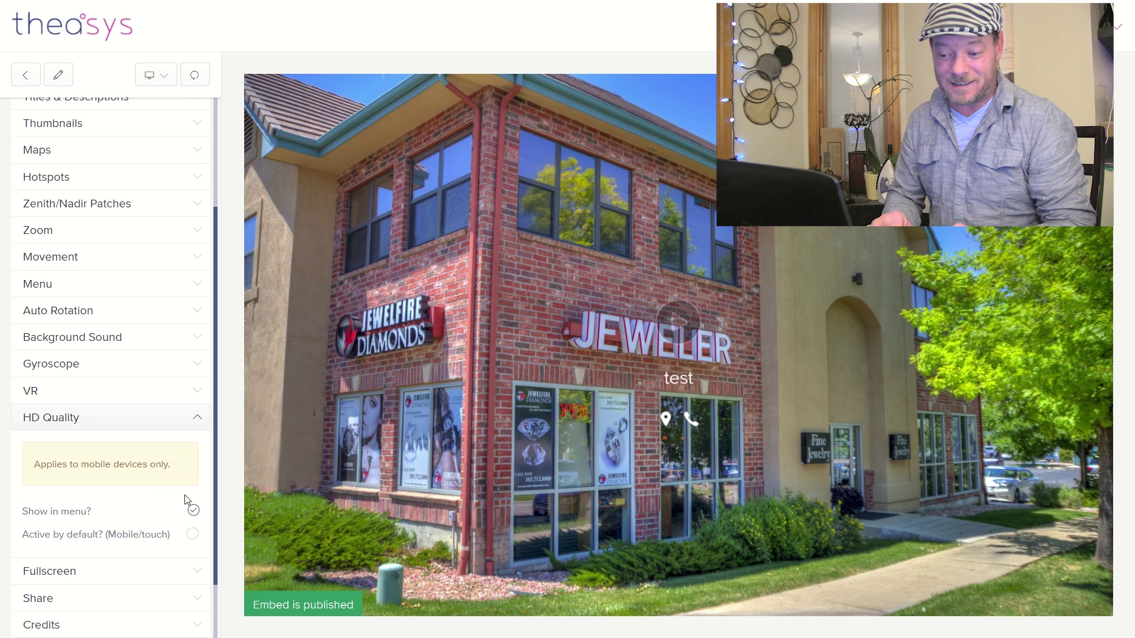
{"action": "left_click", "coordinate": [194, 535]}
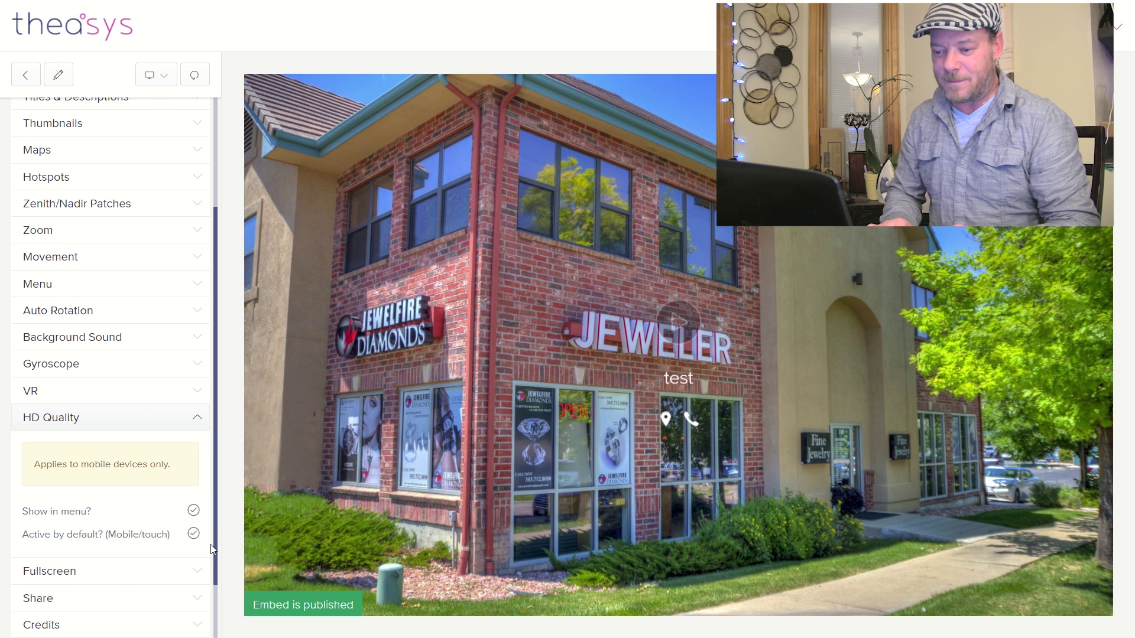
{"action": "scroll", "coordinate": [213, 538], "scroll_direction": "up", "scroll_amount": 1}
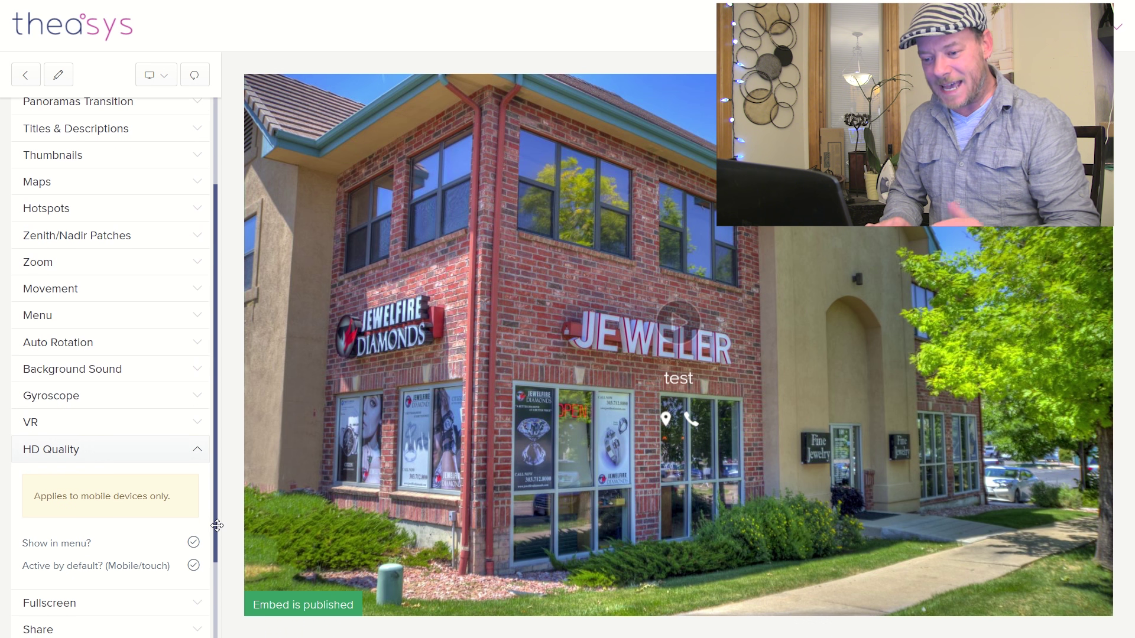
{"action": "left_click", "coordinate": [179, 408]}
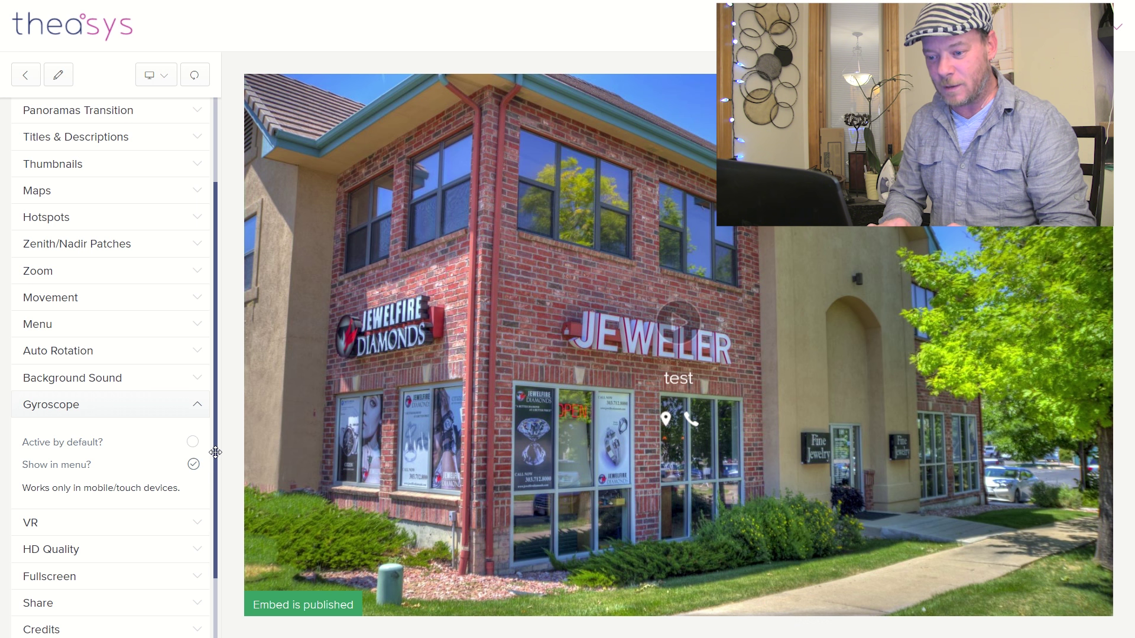
- Expand the Auto Rotation section of the viewer settings
{"action": "left_click_drag", "start_coordinate": [215, 453], "coordinate": [223, 418]}
{"action": "left_click", "coordinate": [200, 404]}
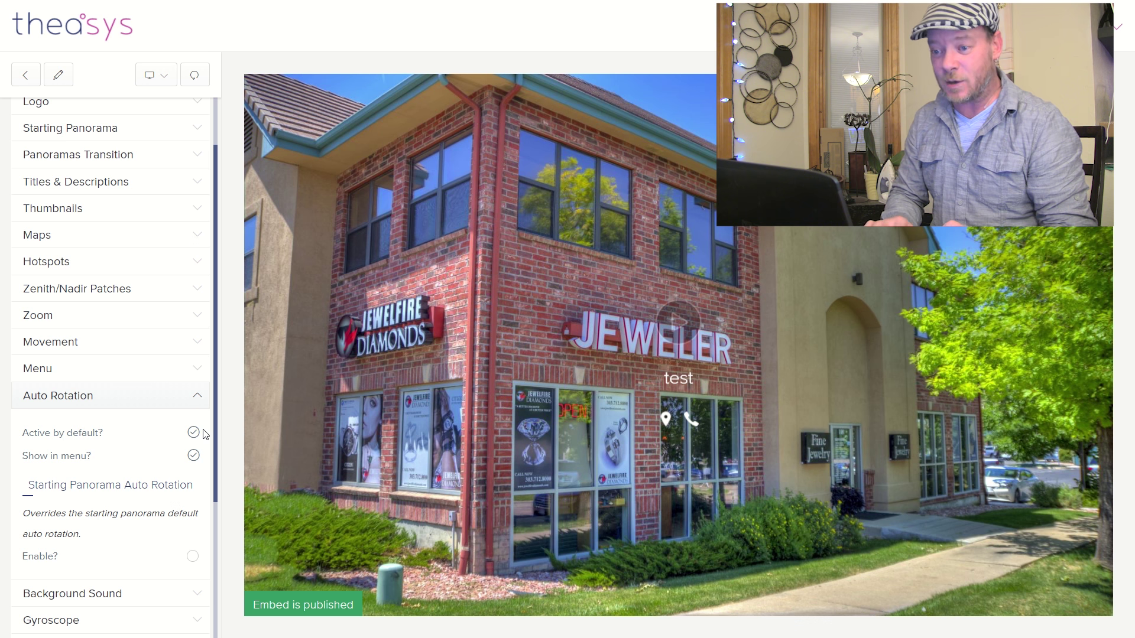
- Open Embed Links showing the short URL, HTML link and 560 x 315 embed code
{"action": "left_click_drag", "start_coordinate": [210, 431], "coordinate": [230, 282]}
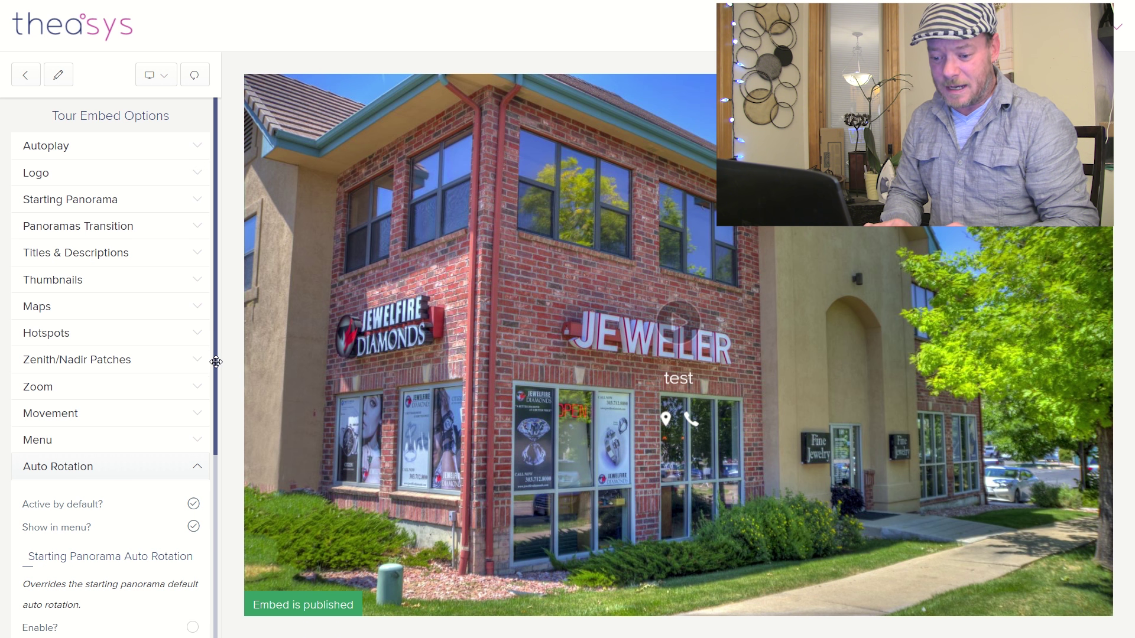
{"action": "scroll", "coordinate": [214, 362], "scroll_direction": "down", "scroll_amount": 5}
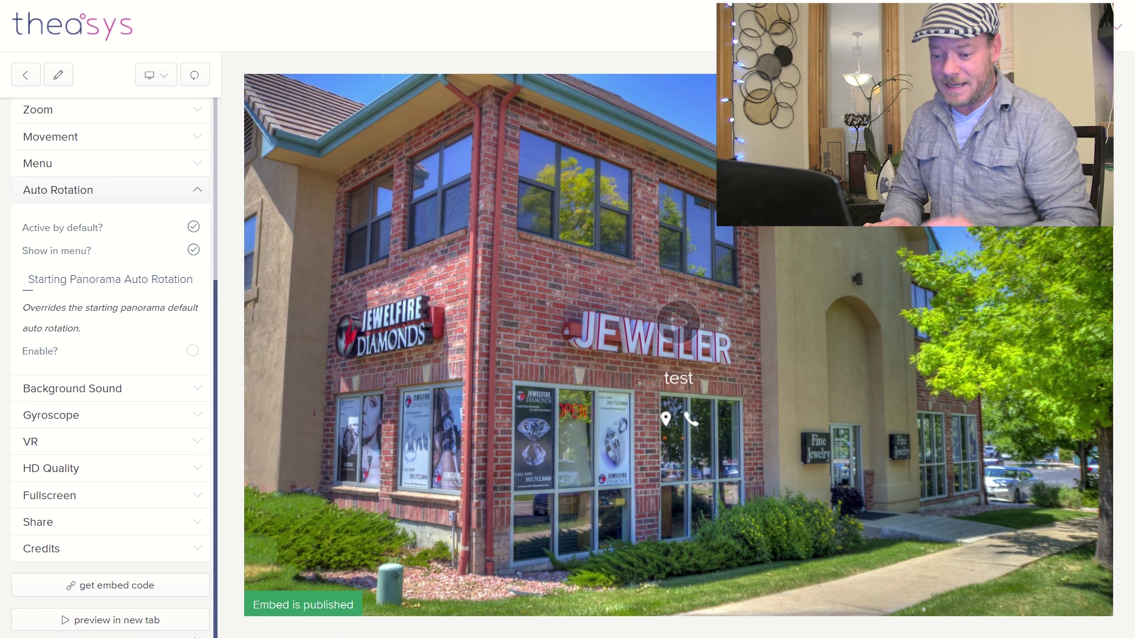
{"action": "left_click", "coordinate": [122, 586]}
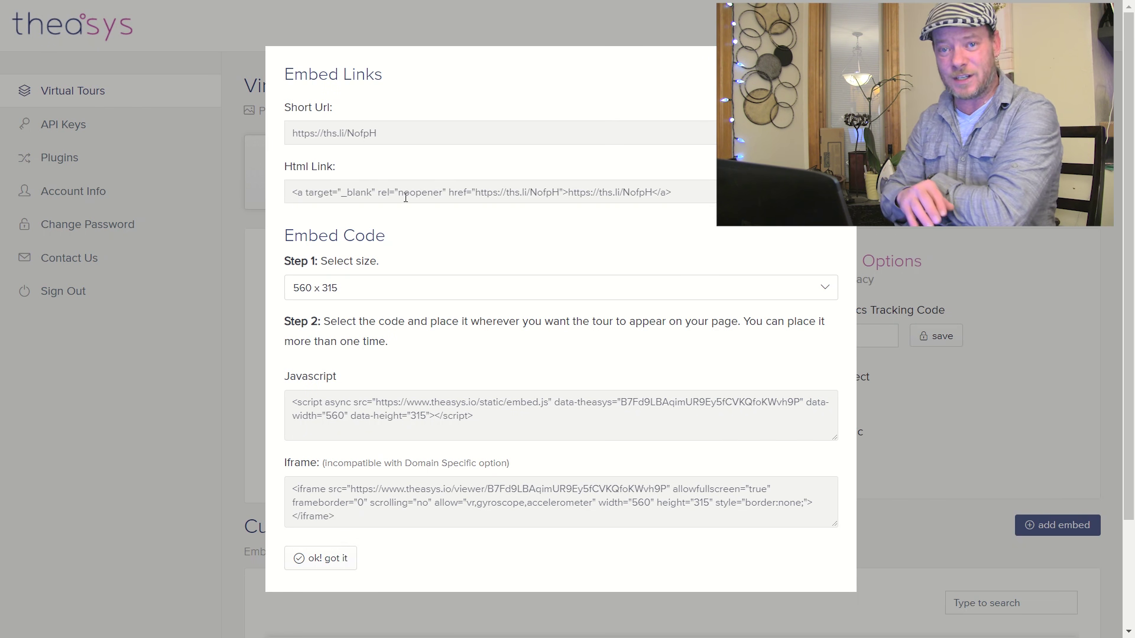